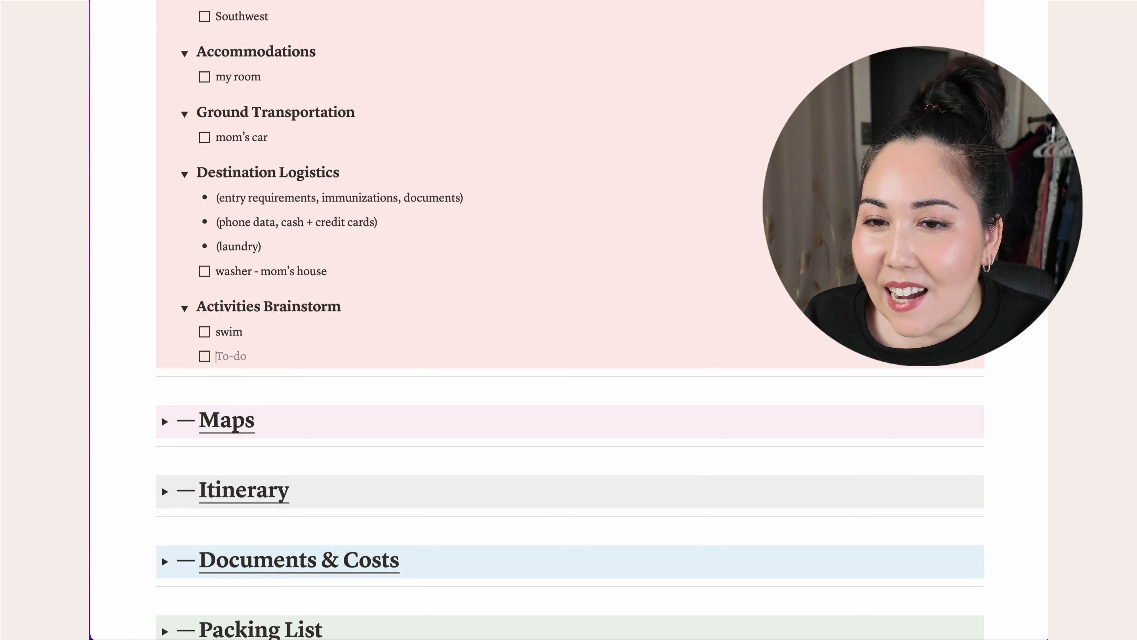
# - Add 'hike' and 'drive aimlessly' as new to-dos below 'swim' in Activities Brainstorm
pyautogui.write('hike')
pyautogui.press('Return')
pyautogui.write('drive aimlessl')
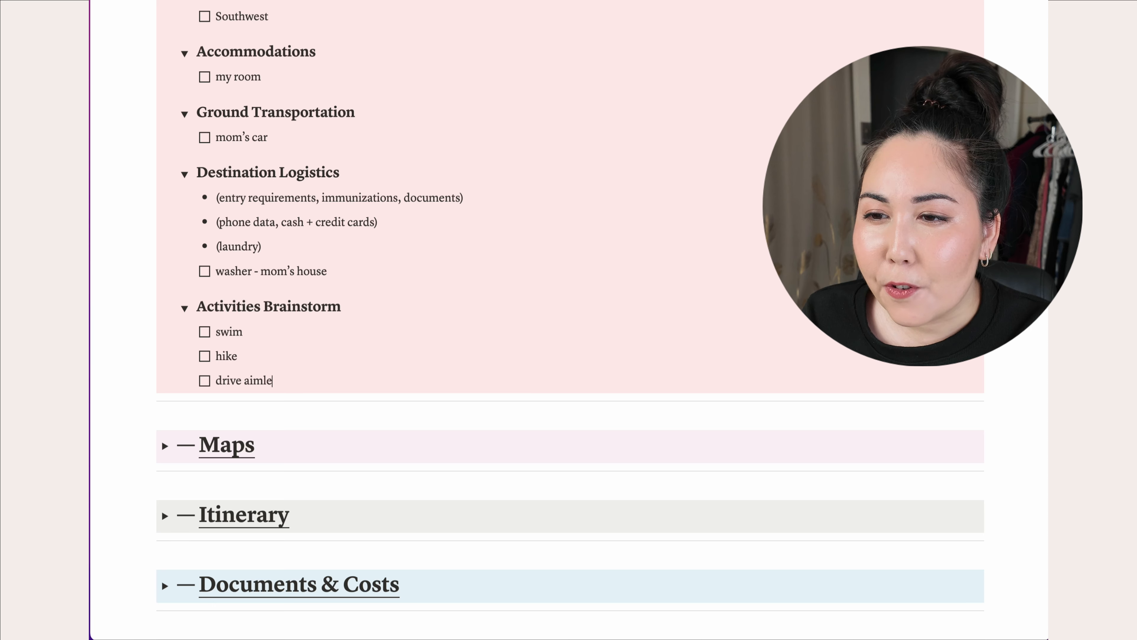
pyautogui.write('y')
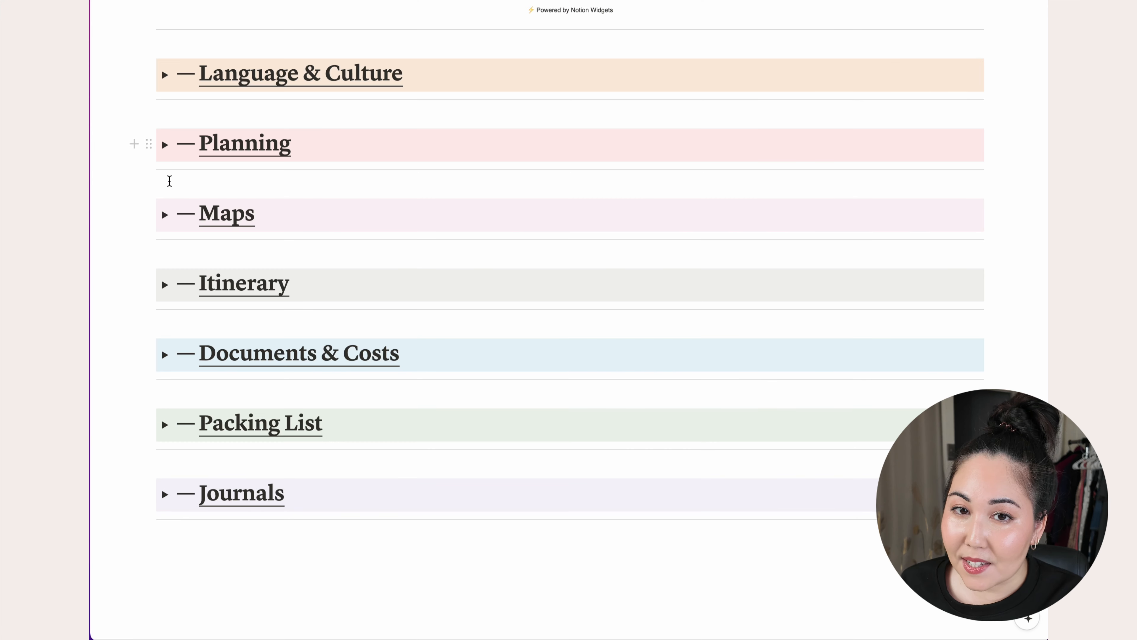
pyautogui.click(164, 215)
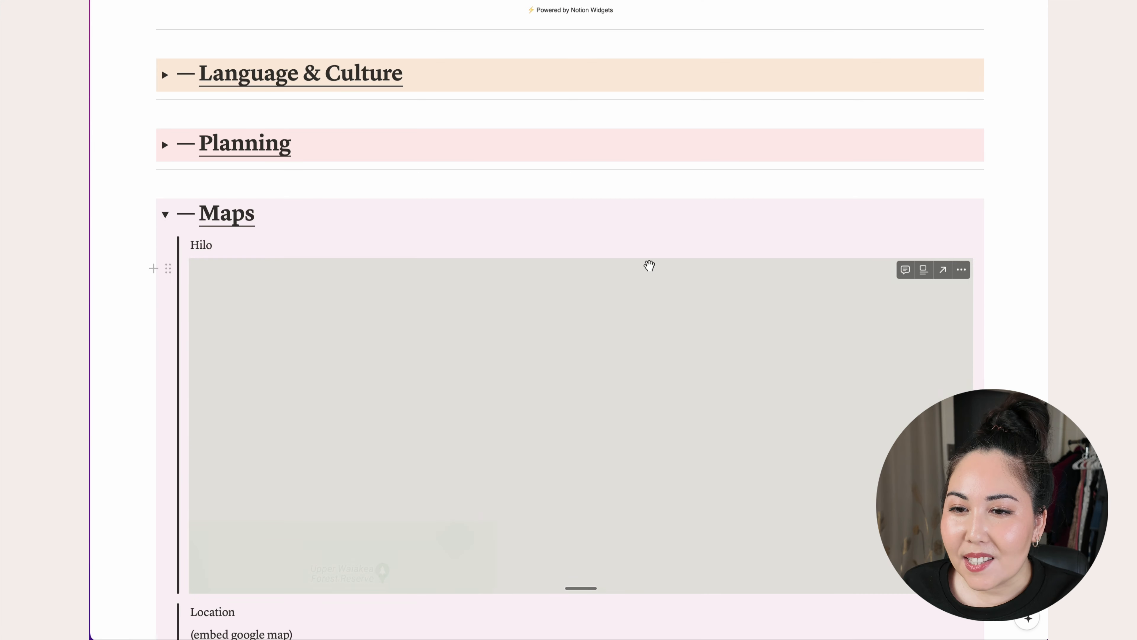
pyautogui.scroll(-3, 650, 264)
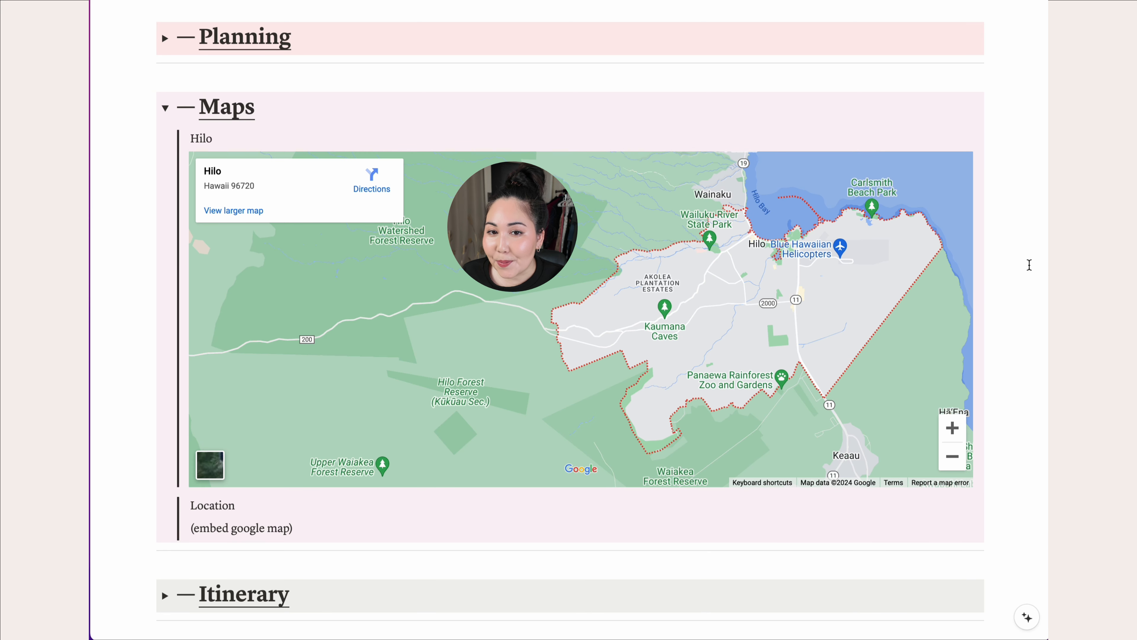
pyautogui.scroll(-1, 922, 353)
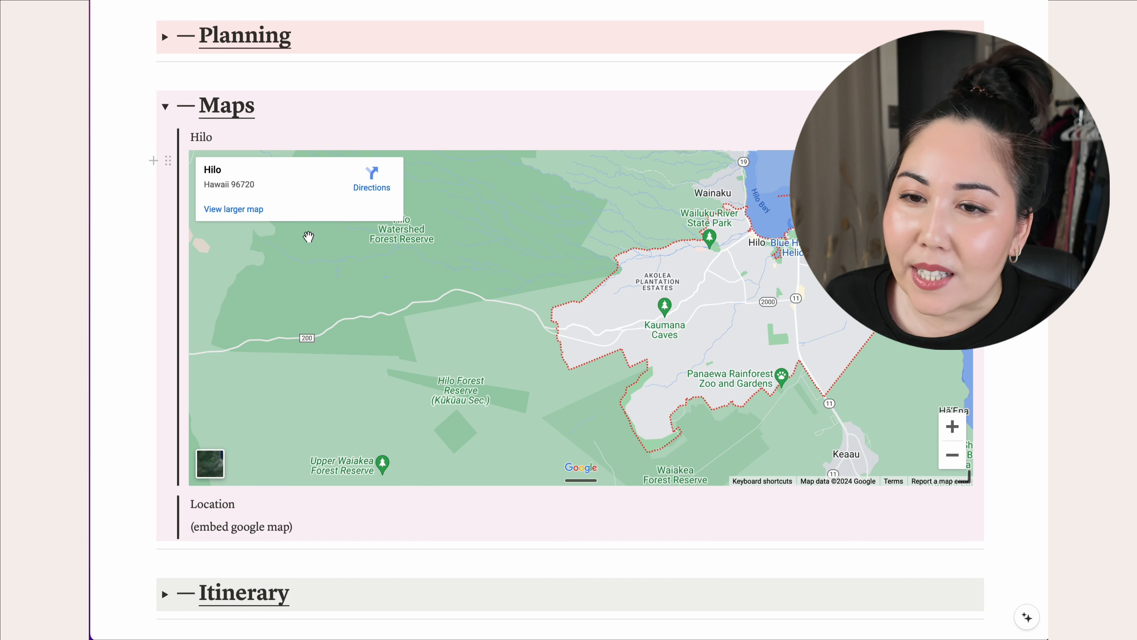
pyautogui.click(239, 215)
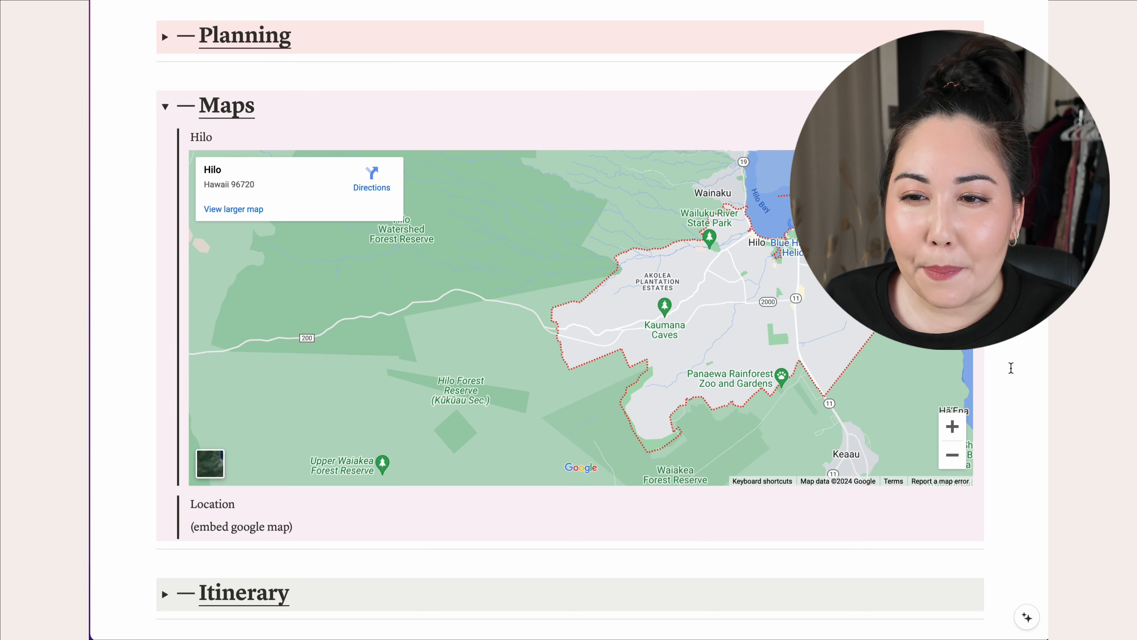
pyautogui.scroll(-1, 1010, 367)
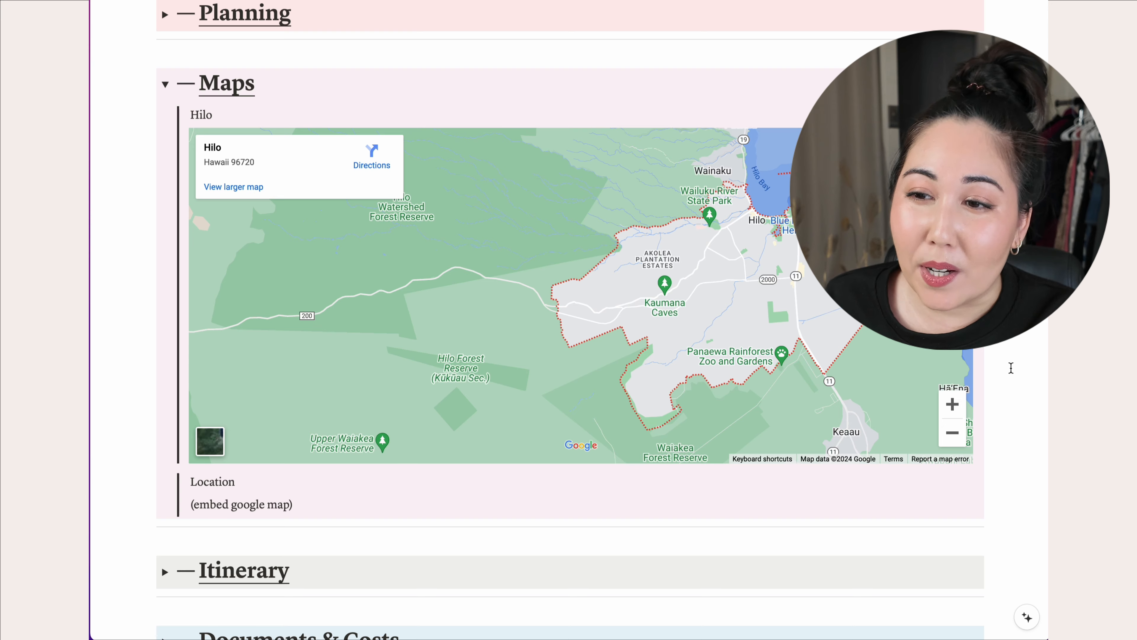
pyautogui.scroll(-1, 1011, 367)
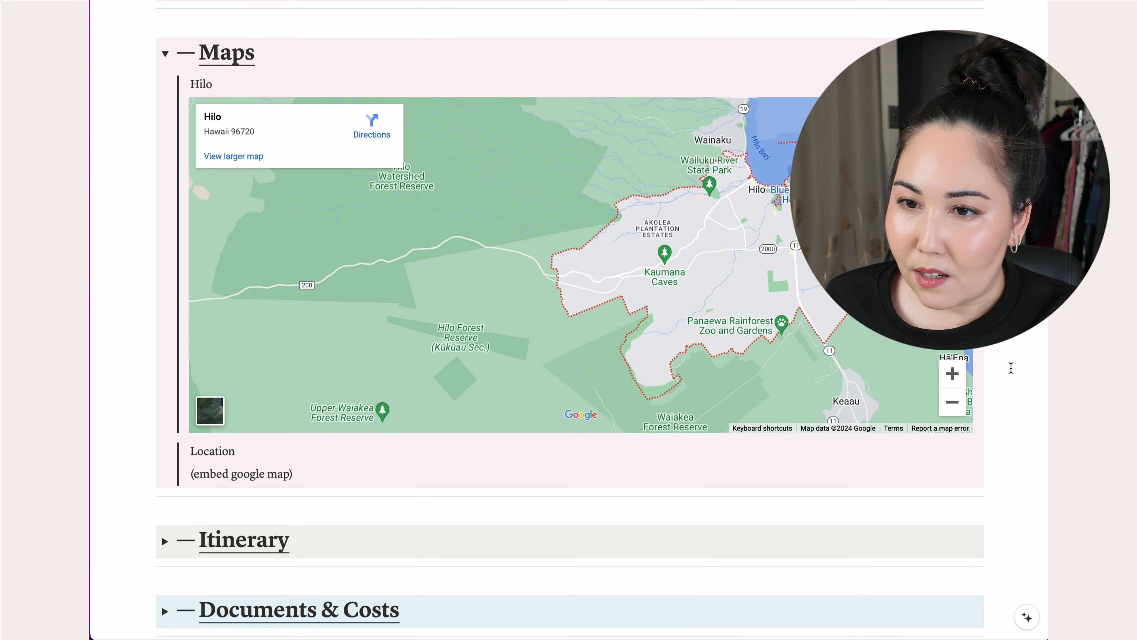
pyautogui.scroll(-1, 1011, 367)
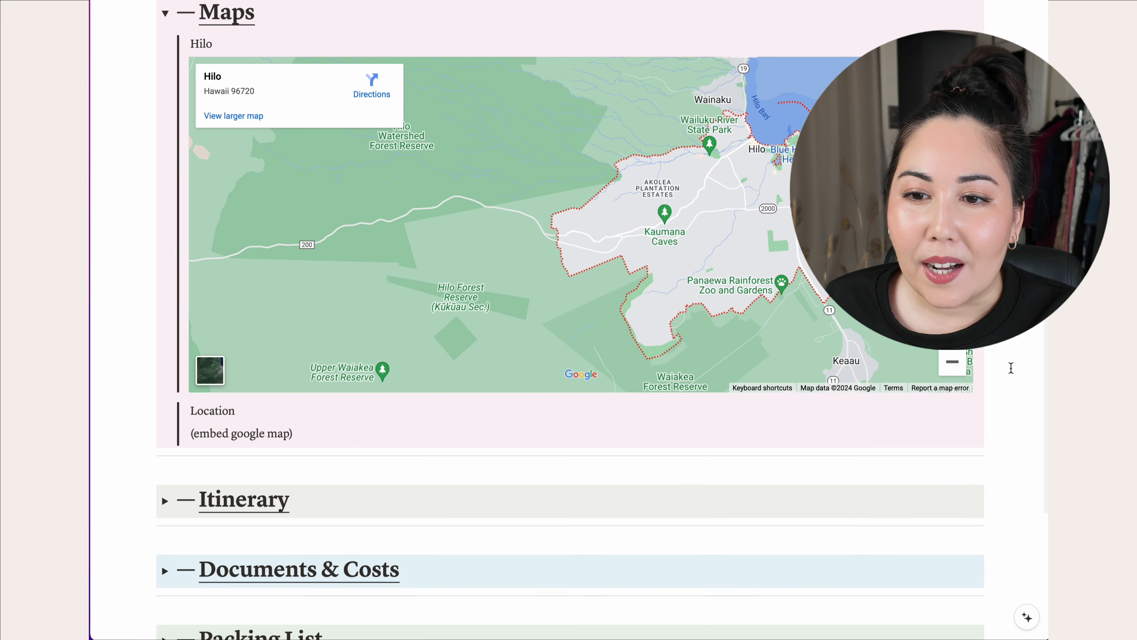
pyautogui.scroll(2, 1011, 367)
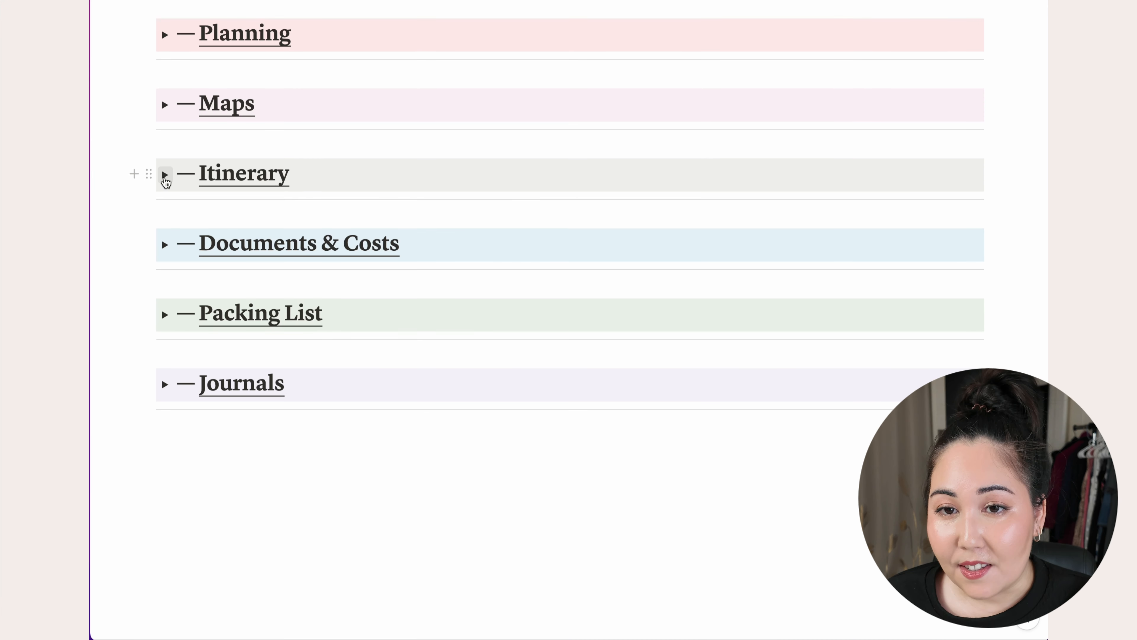
# - Expand the Itinerary toggle to show its empty trip table and checklist buttons
pyautogui.click(165, 175)
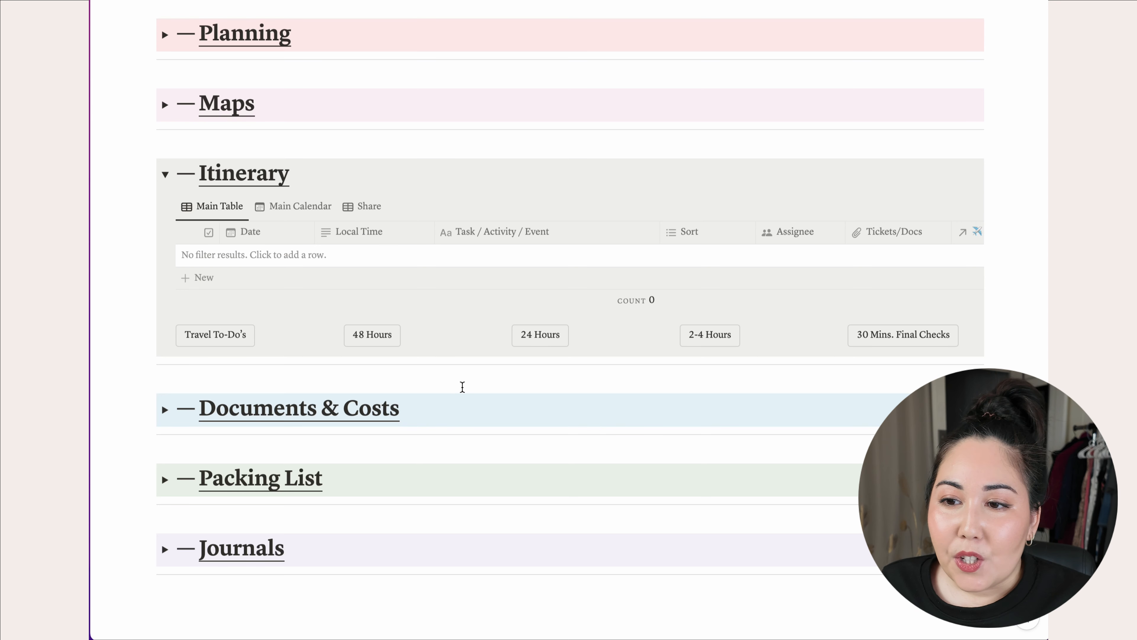
# - Add a new Itinerary table row named 'Hilo Trip'
pyautogui.scroll(-1, 421, 358)
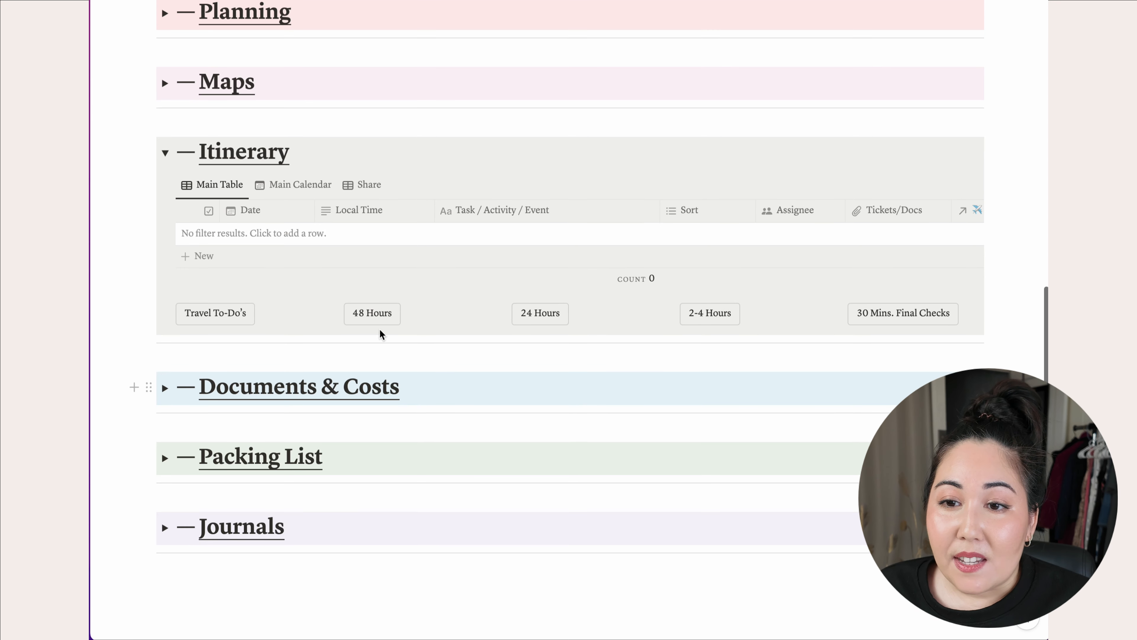
pyautogui.click(208, 259)
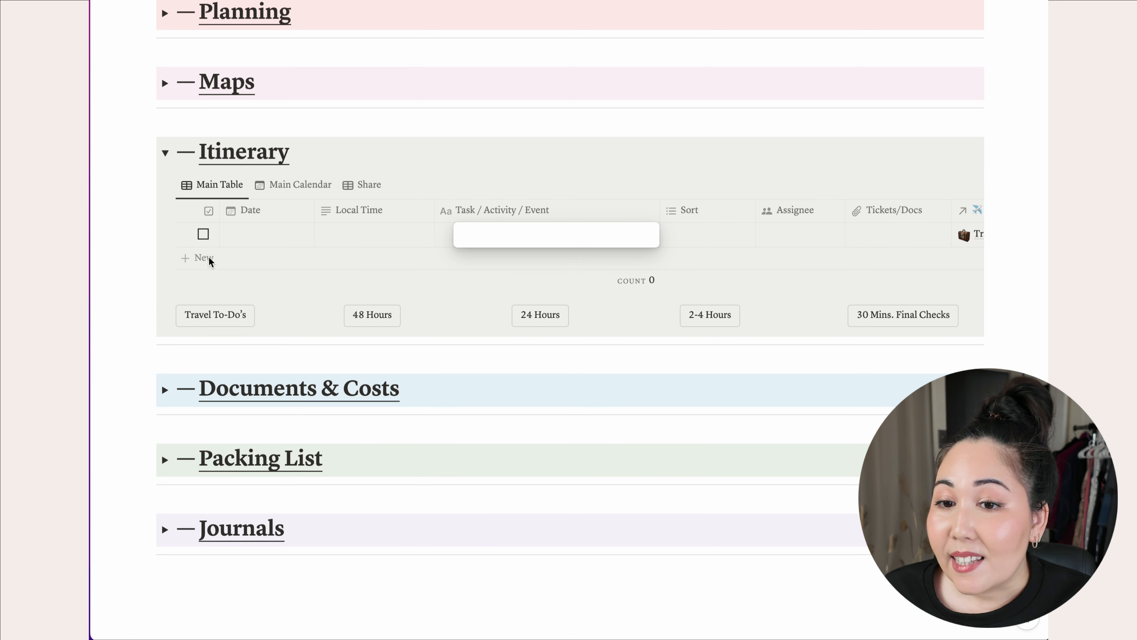
pyautogui.write('H')
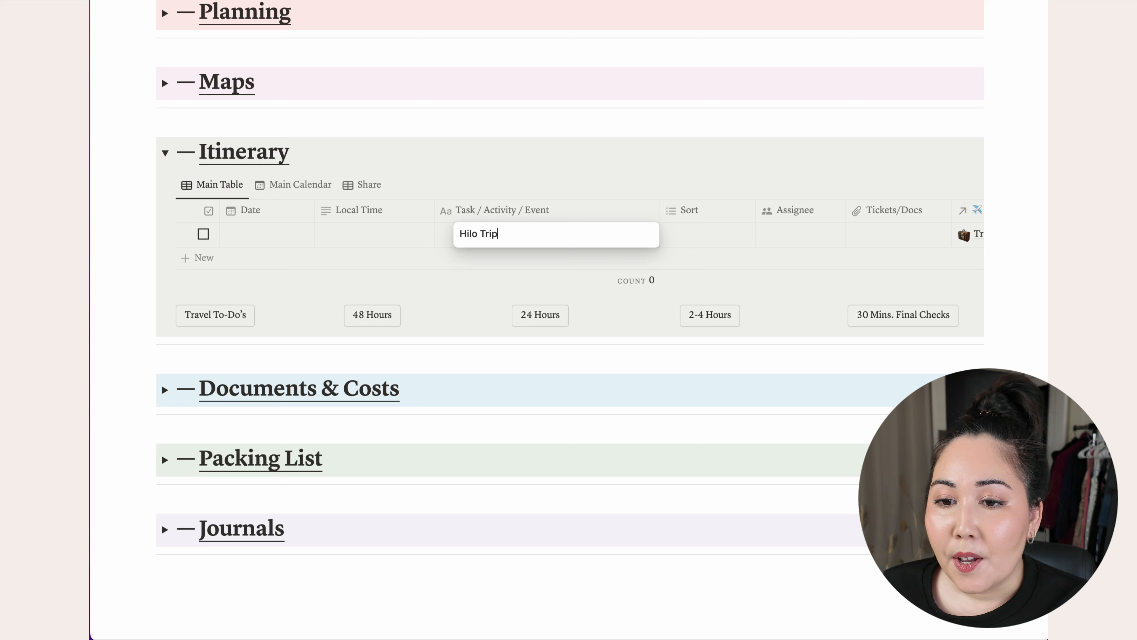
pyautogui.write('ilo Trip')
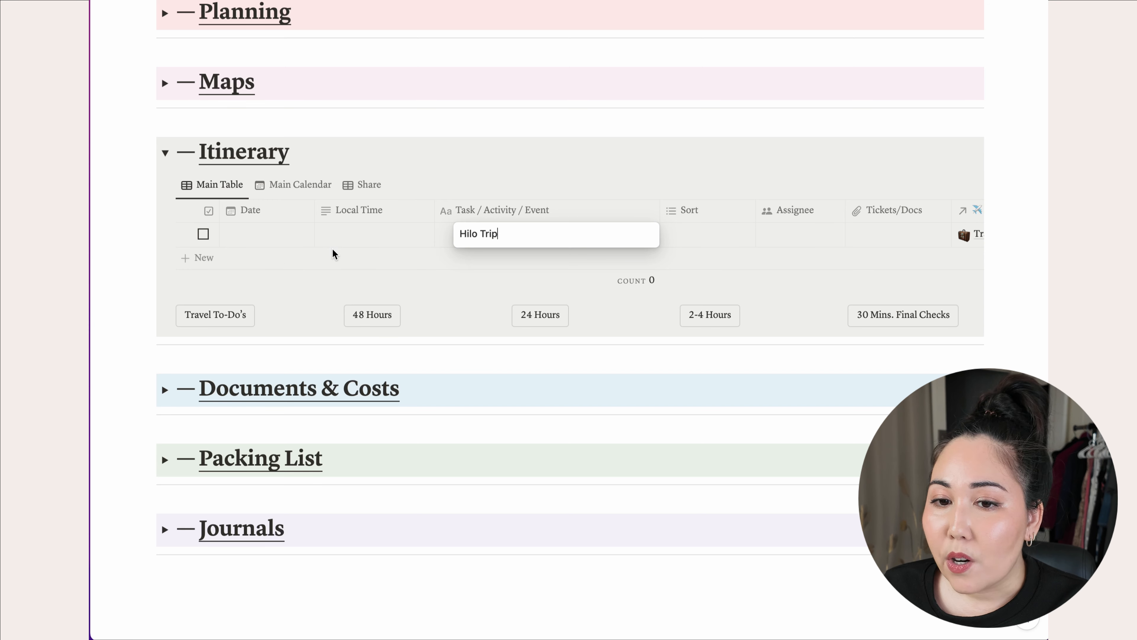
pyautogui.press('Return')
# - Date Hilo Trip December 20–27, 2024 and open its row
pyautogui.click(267, 244)
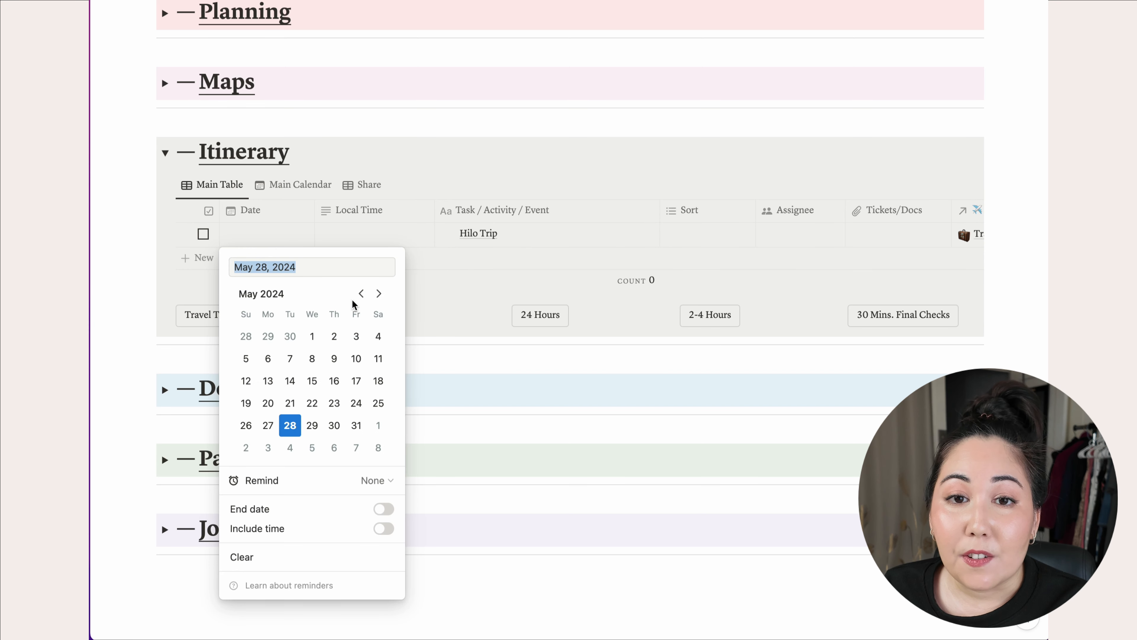
pyautogui.click(378, 294)
pyautogui.click(378, 294)
pyautogui.click(378, 293)
pyautogui.click(378, 294)
pyautogui.click(378, 294)
pyautogui.click(379, 293)
pyautogui.click(378, 294)
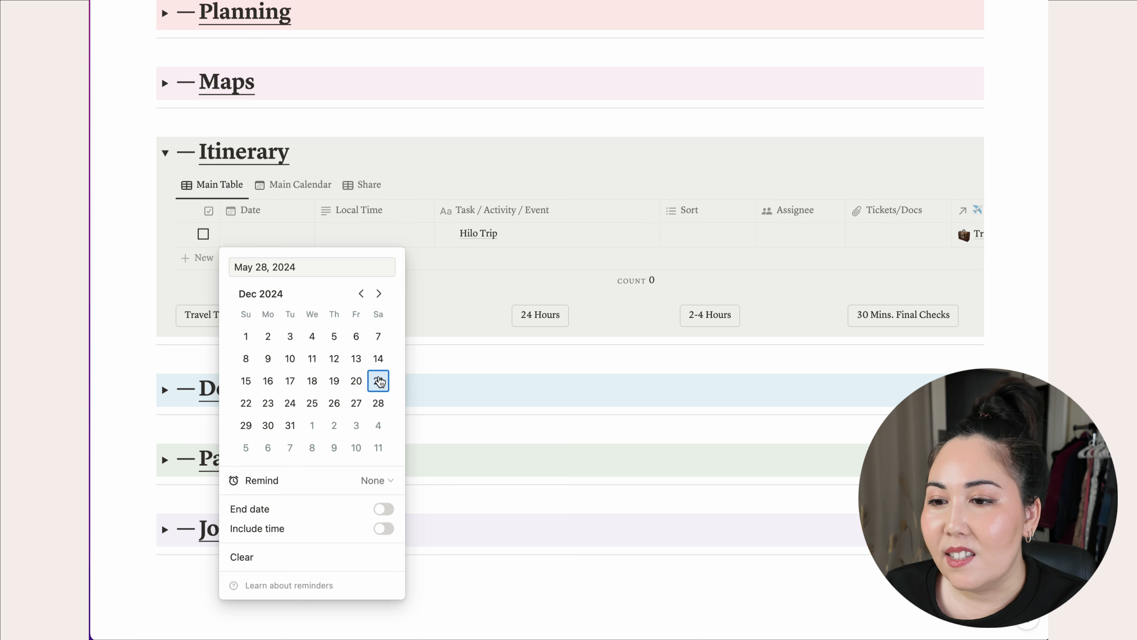
pyautogui.click(360, 384)
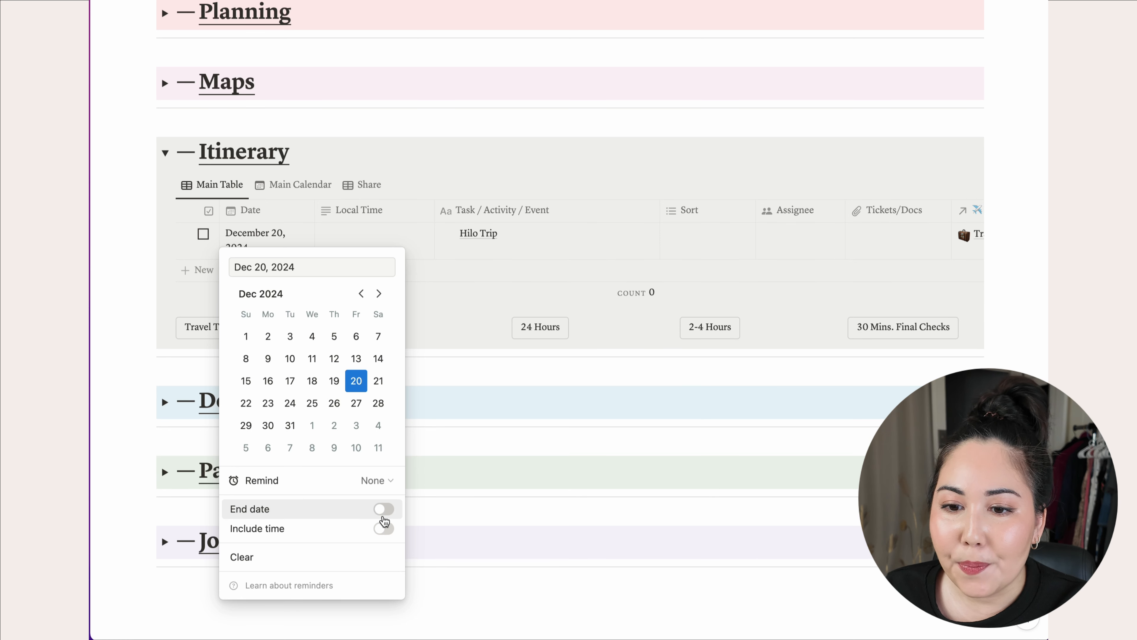
pyautogui.click(384, 508)
pyautogui.click(356, 403)
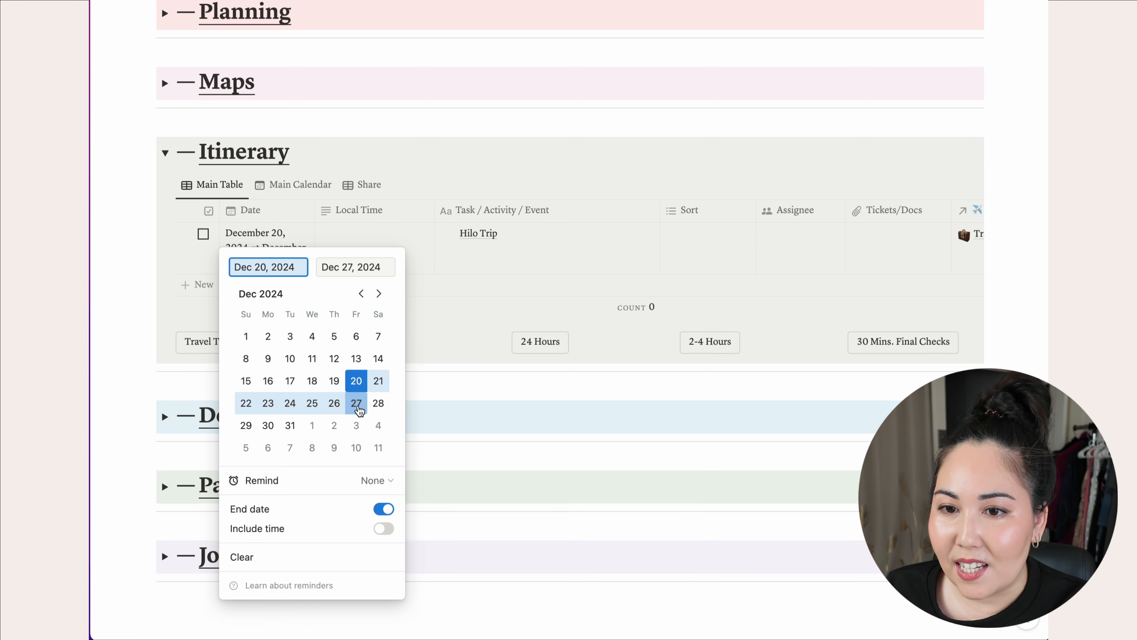
pyautogui.click(412, 315)
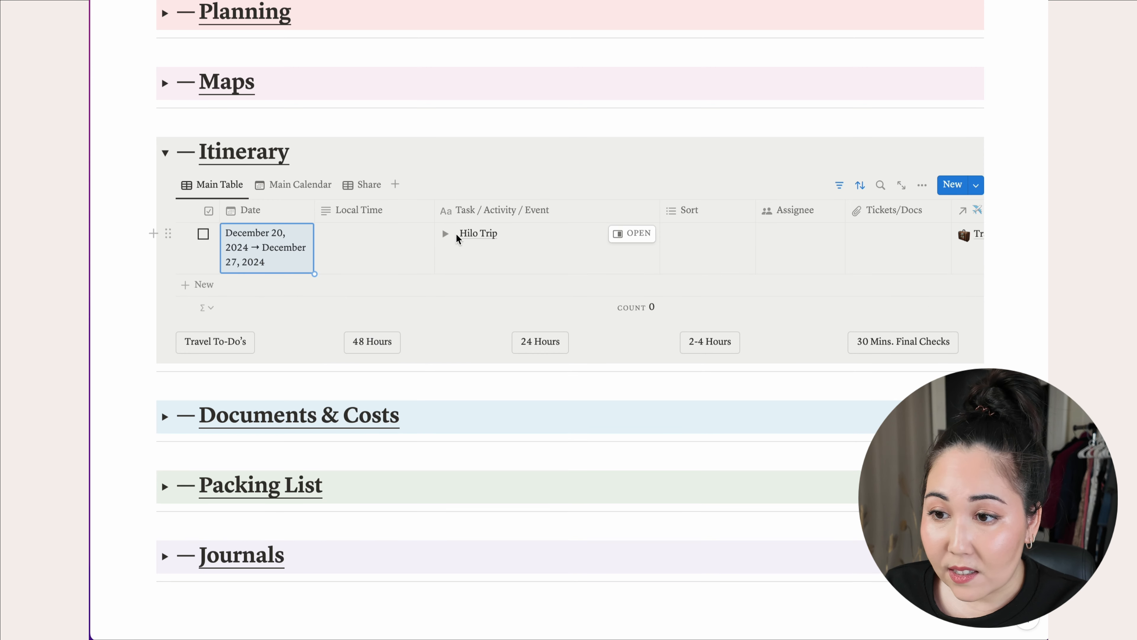
pyautogui.click(446, 236)
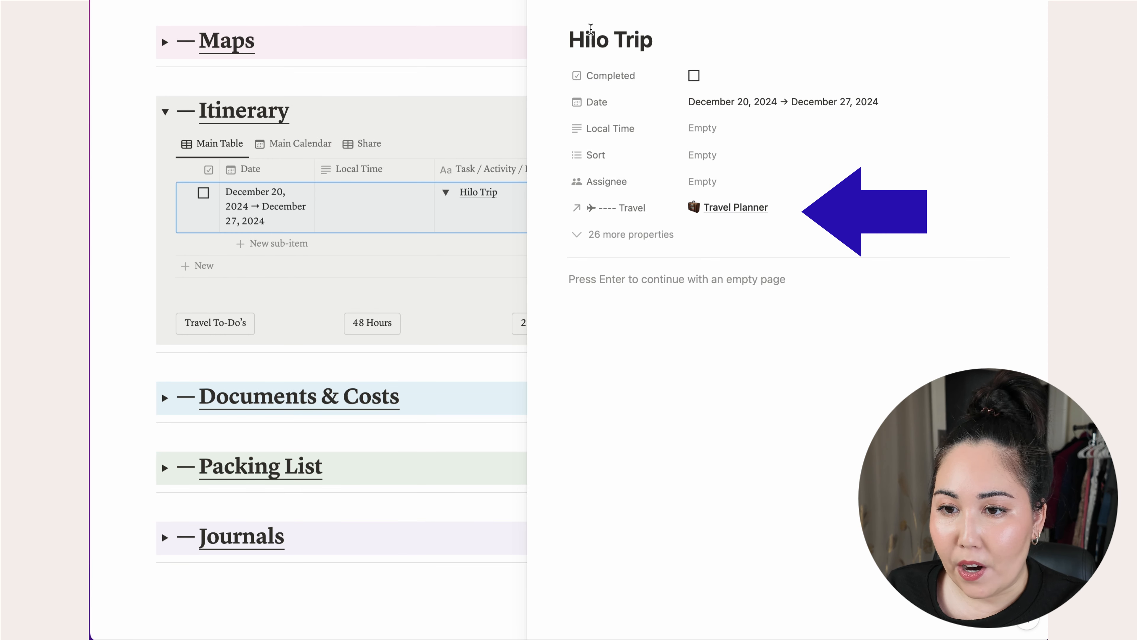
# - Set the hibiscus emoji as the Hilo Trip page icon and close the preview
pyautogui.click(582, 12)
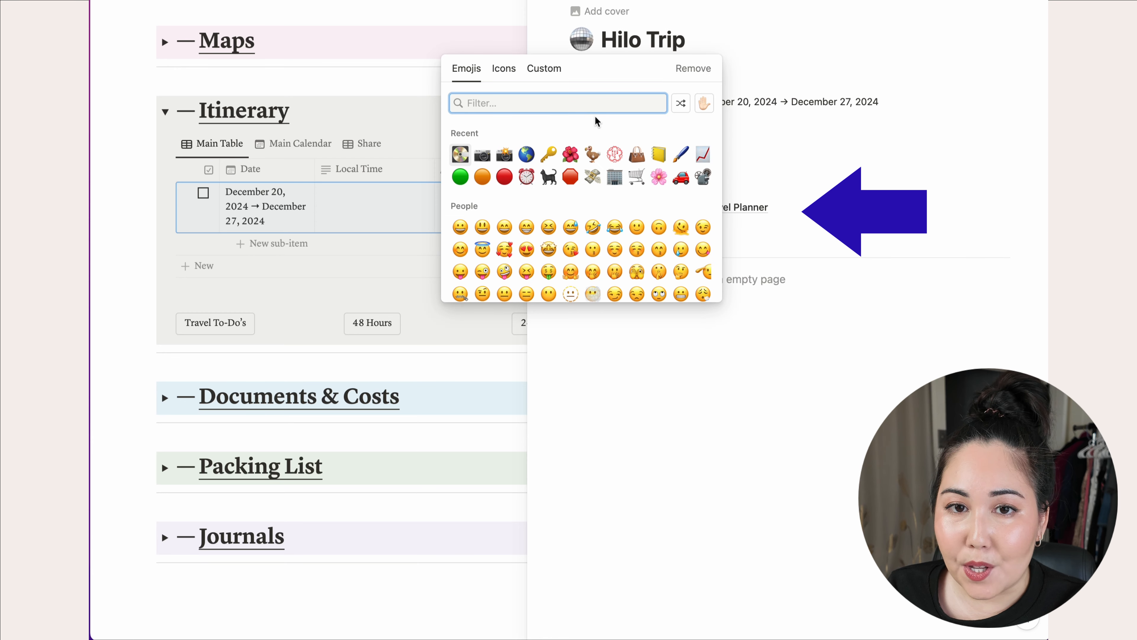
pyautogui.click(570, 154)
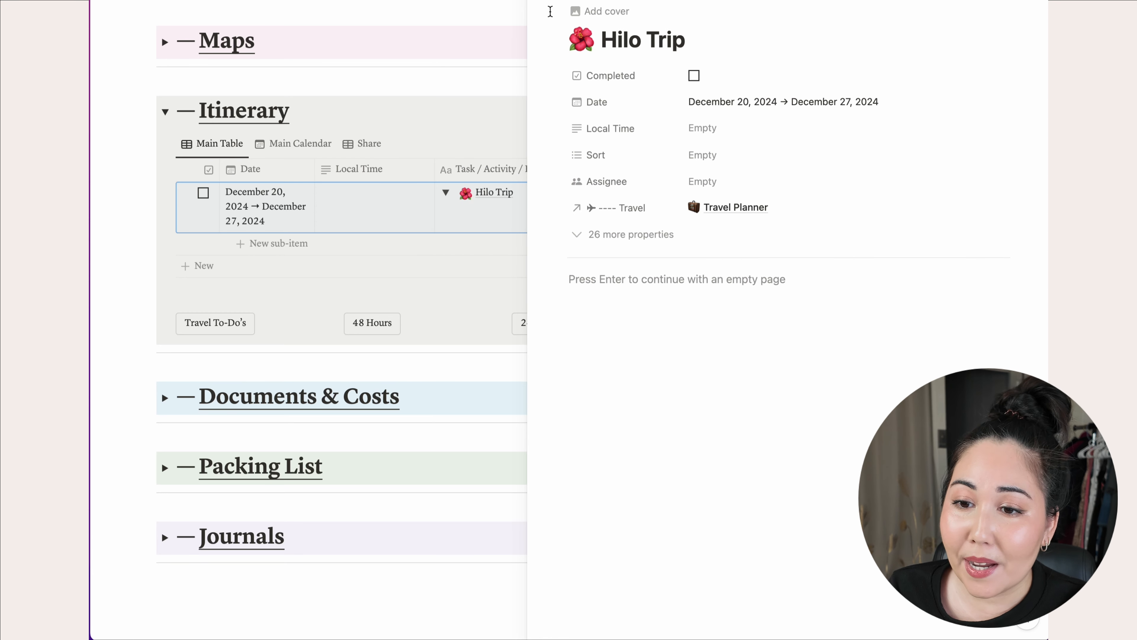
pyautogui.press('Escape')
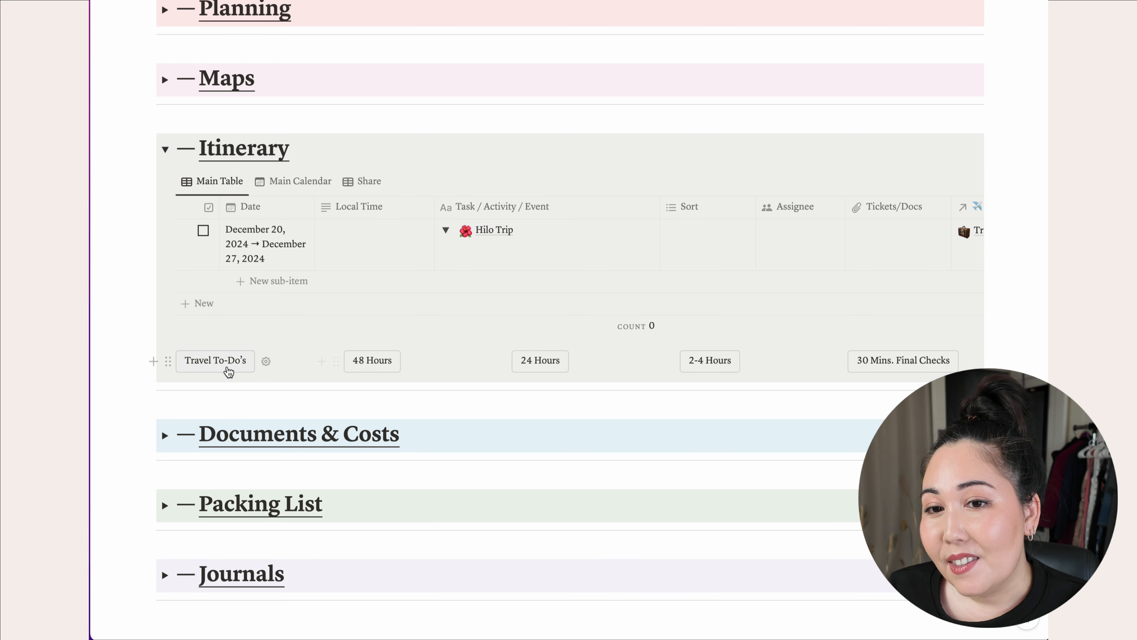
# - Insert the Travel To-Do's, 48 Hours and 24 Hours checklists
pyautogui.click(226, 366)
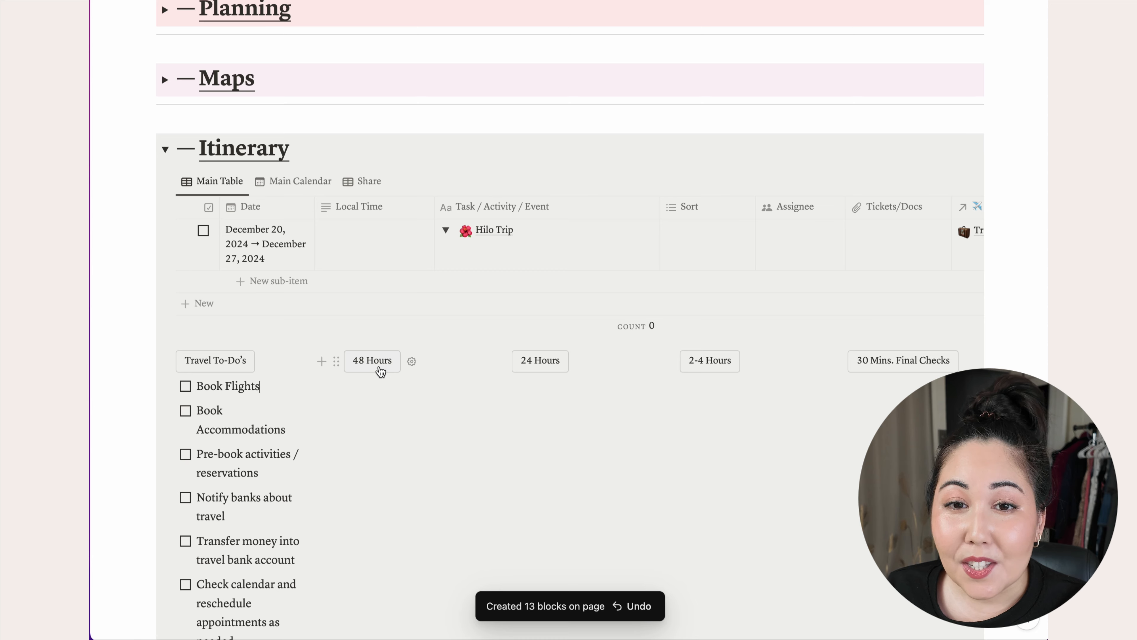
pyautogui.click(379, 374)
pyautogui.hotkey('ctrl', 'v')
pyautogui.click(546, 387)
pyautogui.hotkey('ctrl', 'v')
# - Insert the 2-4 Hours and 30 Mins. Final Checks checklists and review them
pyautogui.click(723, 374)
pyautogui.hotkey('ctrl', 'v')
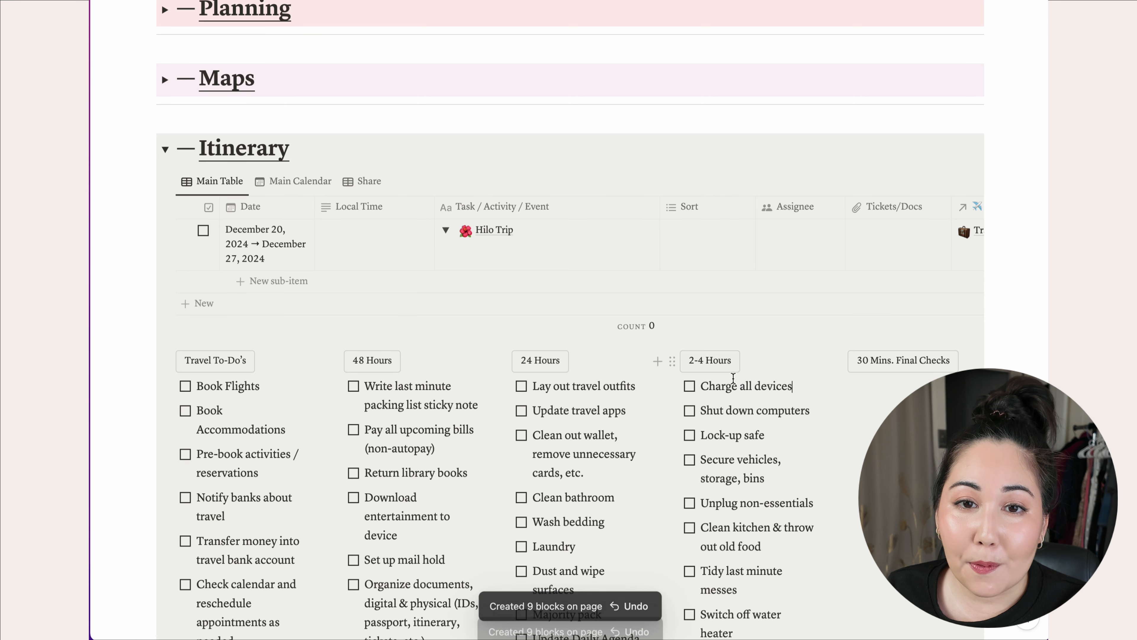
pyautogui.click(891, 376)
pyautogui.hotkey('ctrl', 'v')
pyautogui.scroll(-2, 847, 406)
pyautogui.scroll(-3, 847, 406)
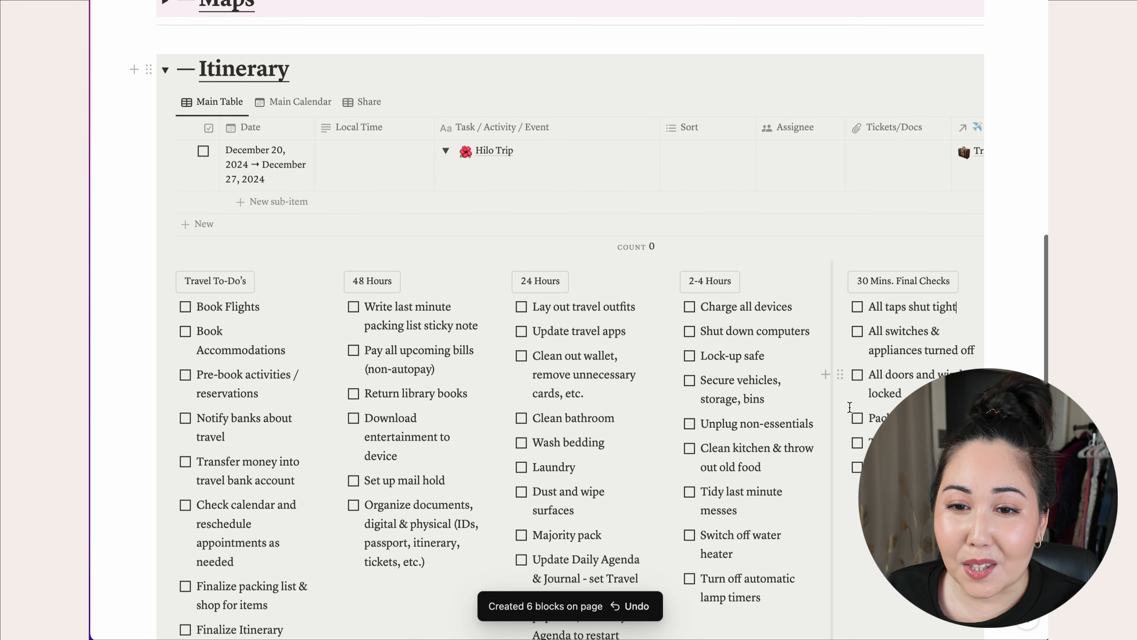
pyautogui.scroll(-3, 849, 407)
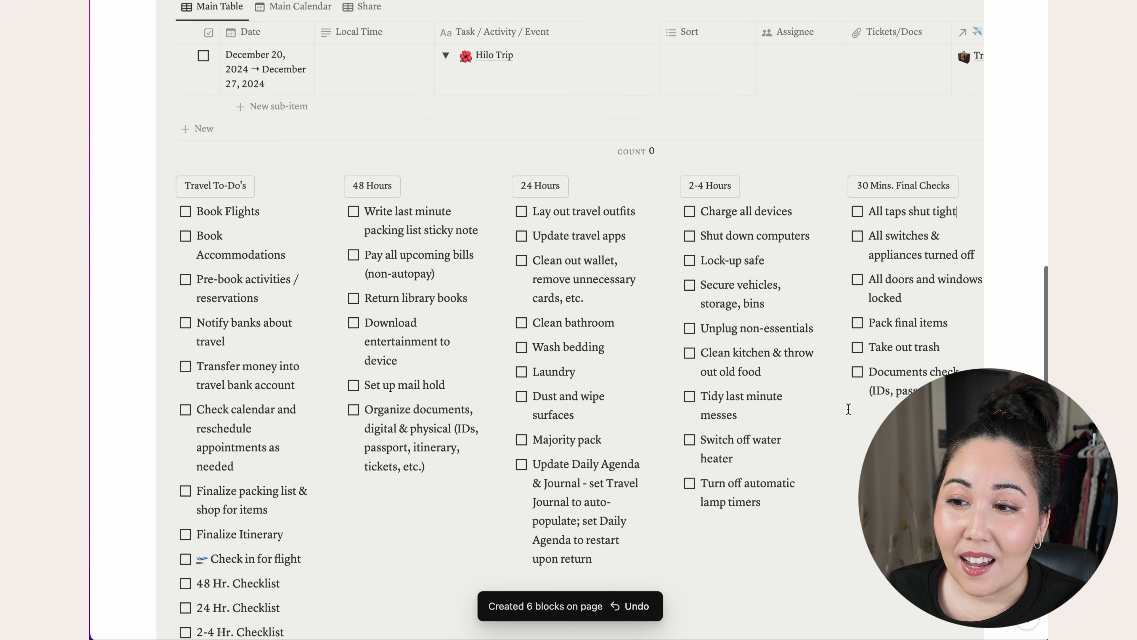
pyautogui.scroll(-2, 847, 408)
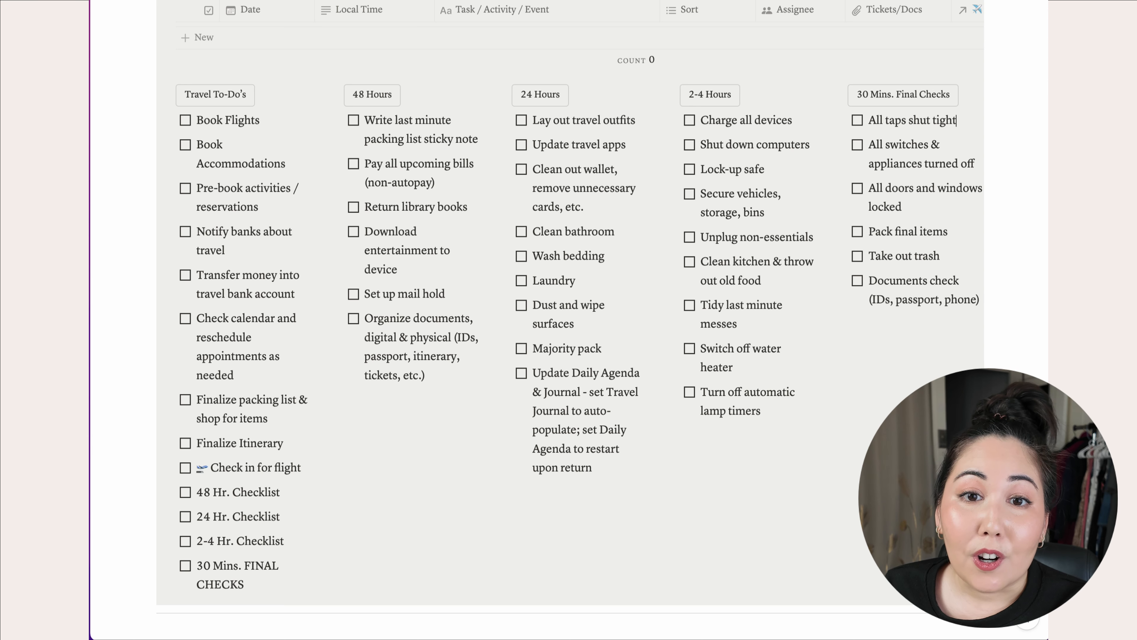
pyautogui.scroll(6, 430, 532)
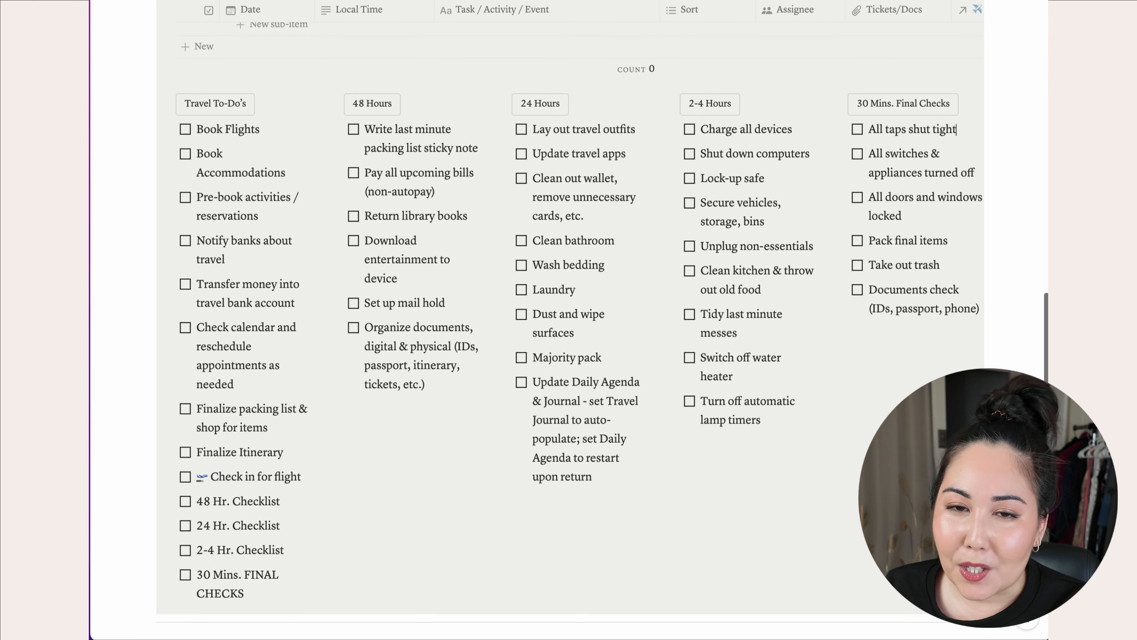
pyautogui.scroll(-3, 430, 532)
pyautogui.scroll(-2, 431, 532)
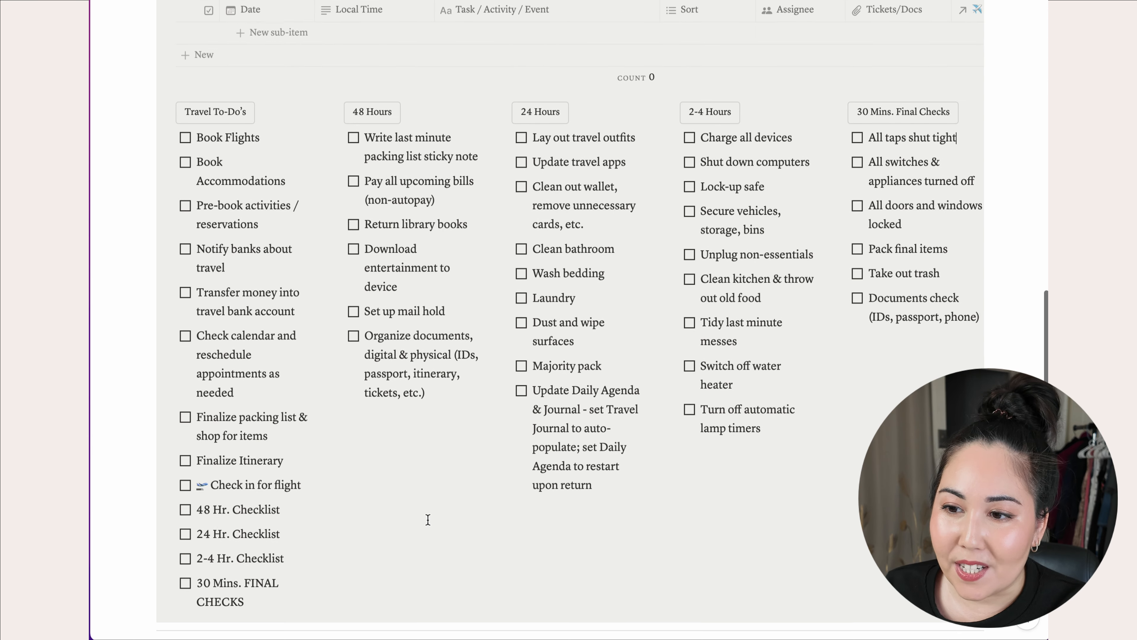
# - Move the travel to-dos into the Itinerary table under Hilo Trip, keeping the sorting
pyautogui.moveTo(251, 604); pyautogui.dragTo(197, 120)
pyautogui.scroll(1, 358, 238)
pyautogui.scroll(4, 359, 238)
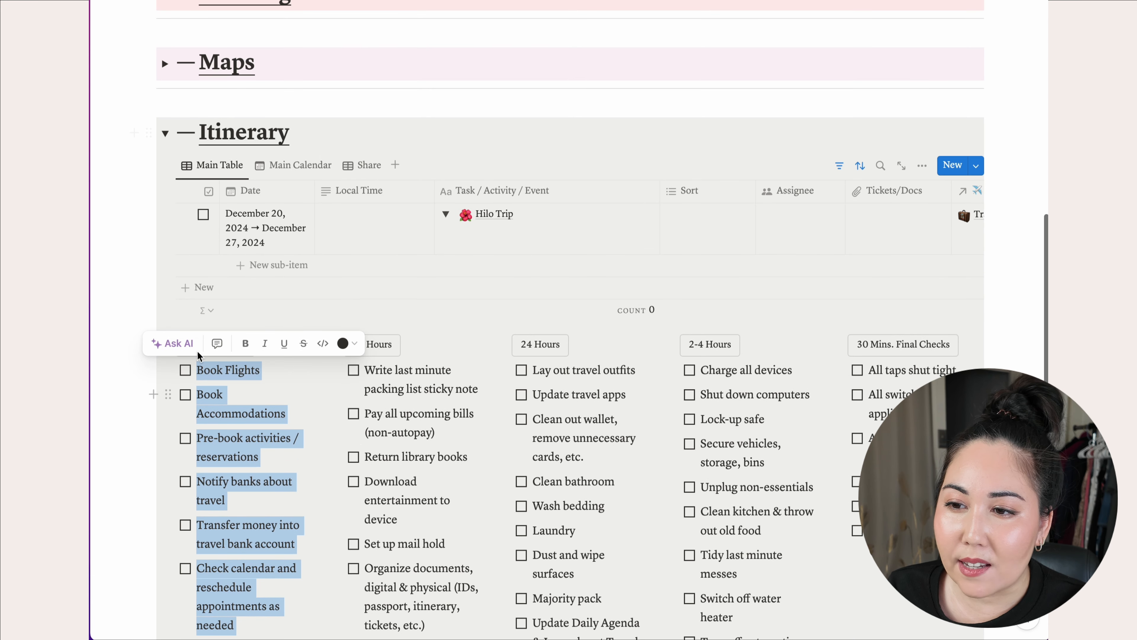
pyautogui.moveTo(168, 371); pyautogui.dragTo(536, 284)
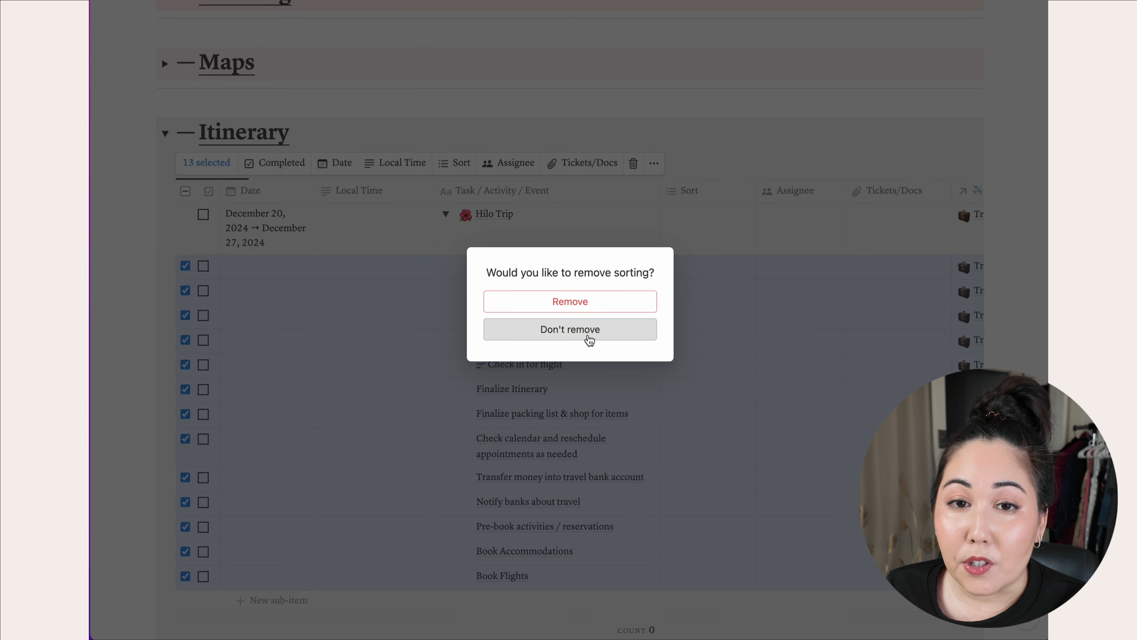
pyautogui.click(592, 338)
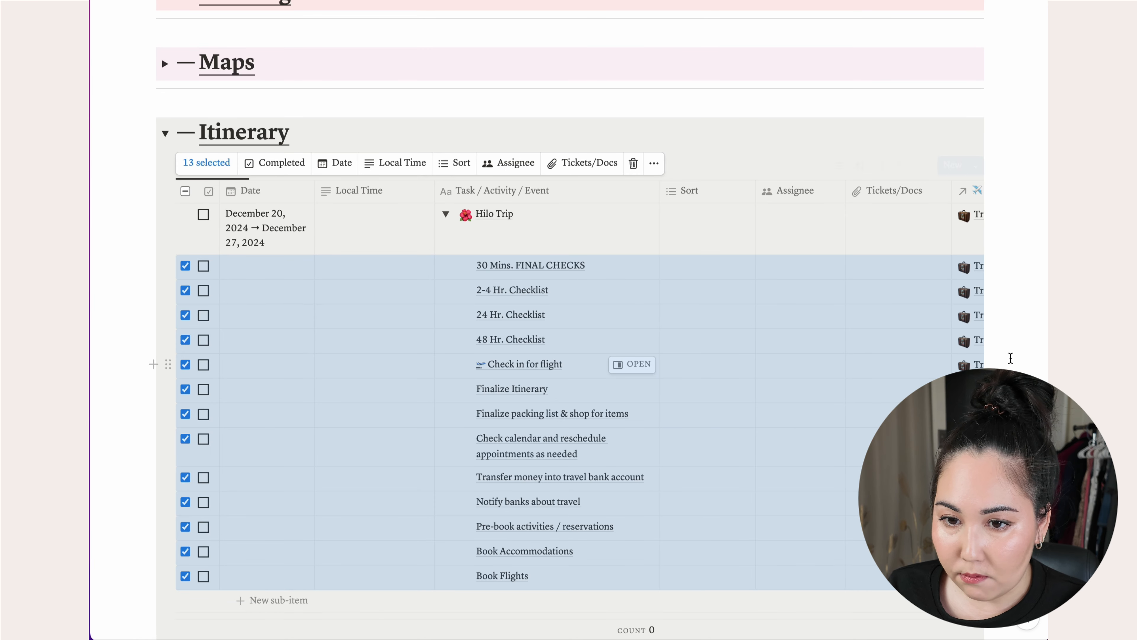
pyautogui.click(995, 364)
# - Nest the final-check items under the 30 Mins. FINAL CHECKS row
pyautogui.scroll(-2, 627, 484)
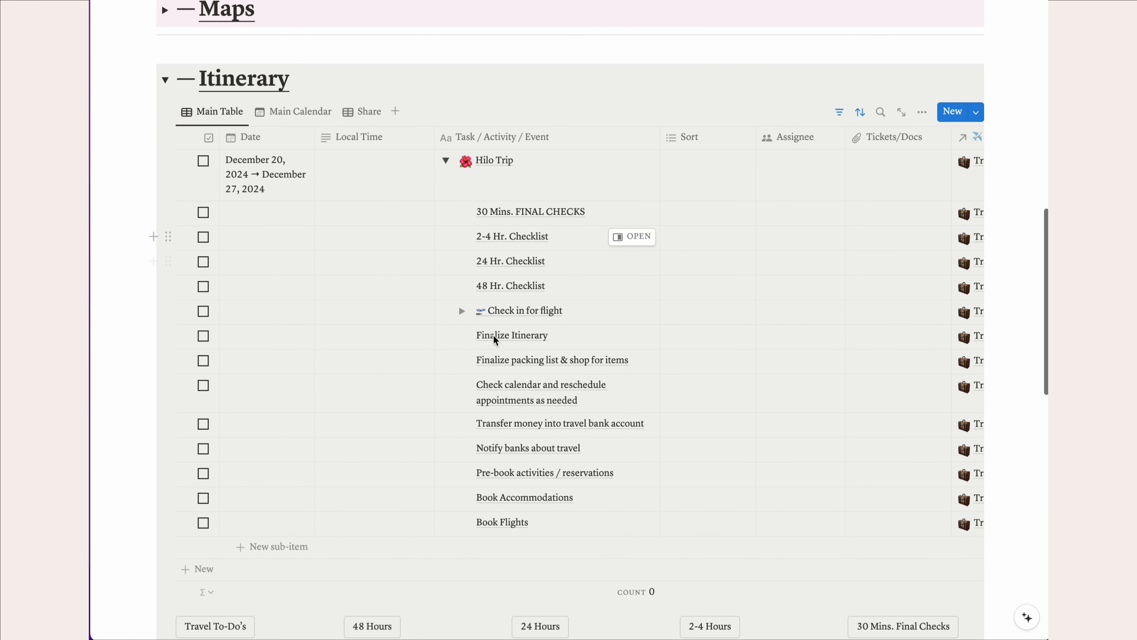
pyautogui.scroll(-2, 516, 358)
pyautogui.scroll(-10, 718, 361)
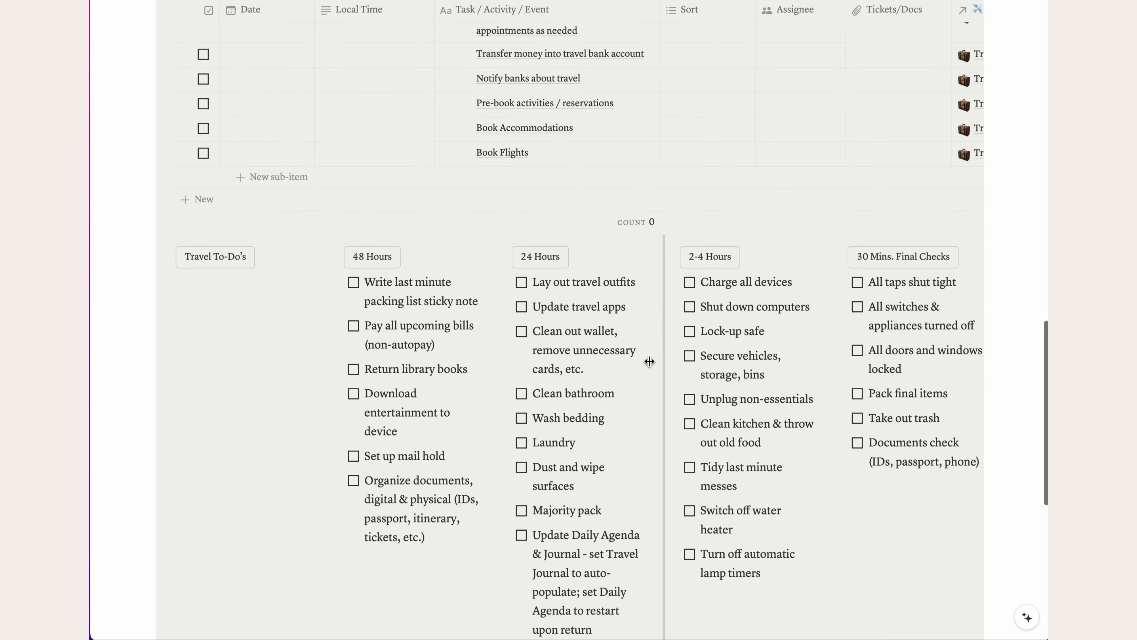
pyautogui.moveTo(982, 365); pyautogui.dragTo(868, 183)
pyautogui.scroll(4, 868, 188)
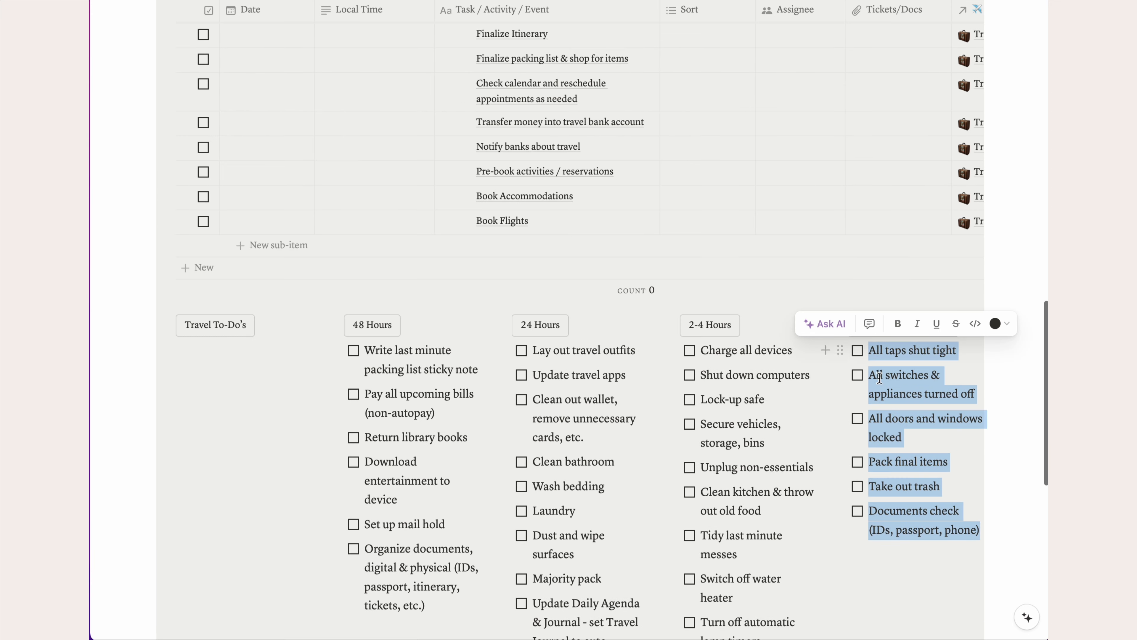
pyautogui.moveTo(841, 353); pyautogui.dragTo(499, 241)
pyautogui.click(528, 329)
# - Nest the 2-4 hour items under the 2-4 Hr. Checklist row and collapse it
pyautogui.scroll(-10, 642, 354)
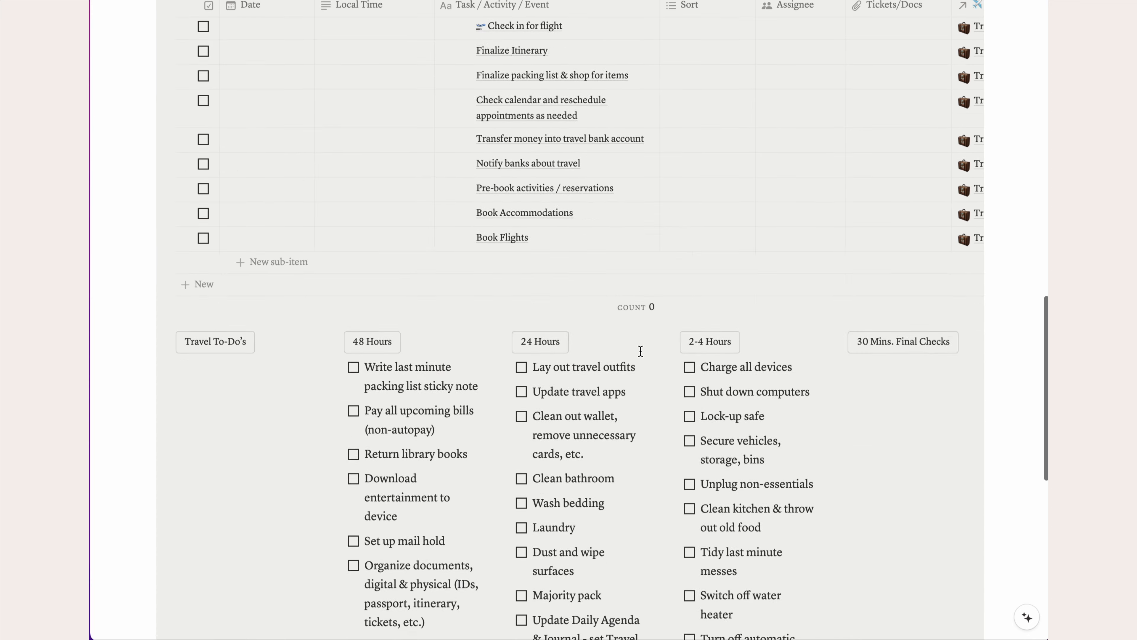
pyautogui.moveTo(748, 547); pyautogui.dragTo(692, 258)
pyautogui.scroll(6, 692, 258)
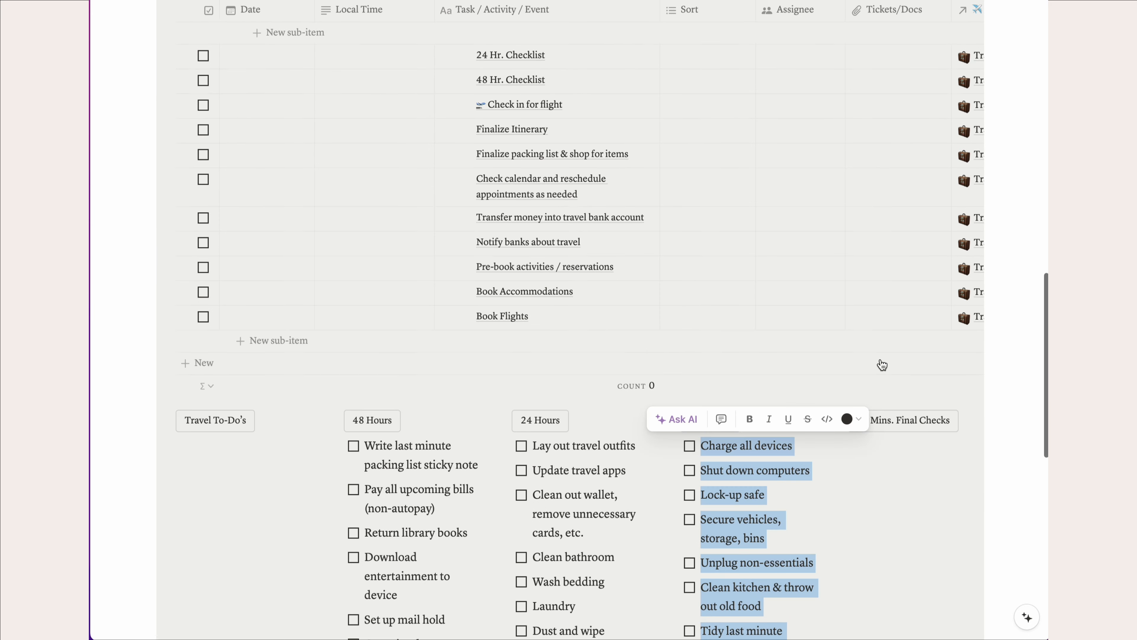
pyautogui.moveTo(677, 507); pyautogui.dragTo(497, 78)
pyautogui.click(569, 329)
pyautogui.click(461, 70)
# - Nest the 24 hour items under the 24 Hr. Checklist row, removing the table sorting
pyautogui.click(462, 94)
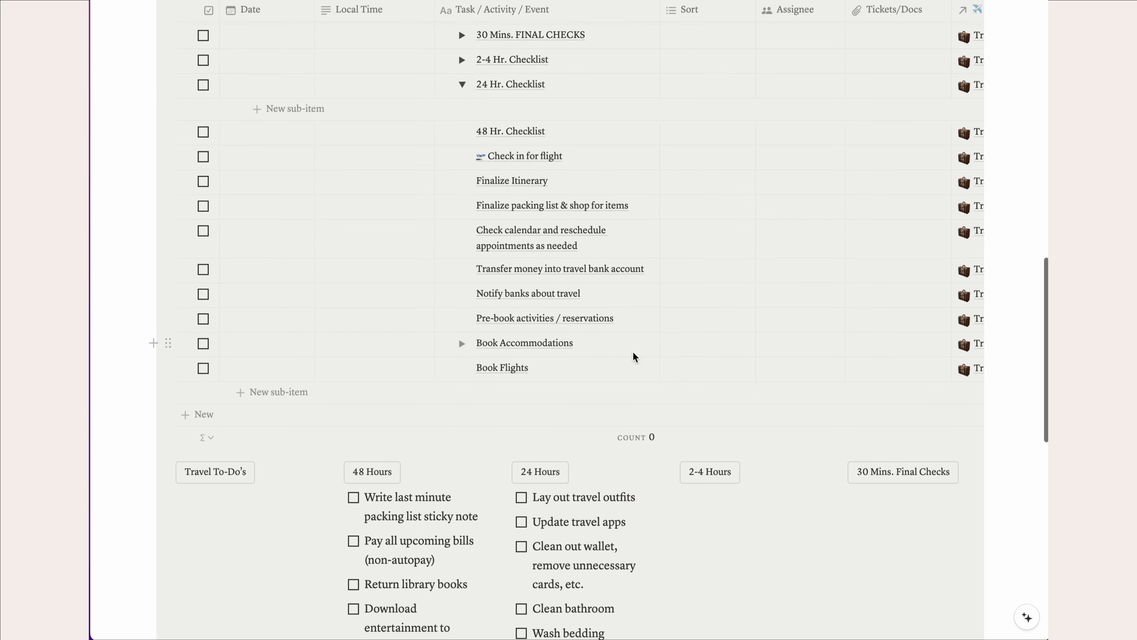
pyautogui.scroll(-7, 618, 492)
pyautogui.moveTo(598, 562); pyautogui.dragTo(600, 211)
pyautogui.scroll(8, 600, 210)
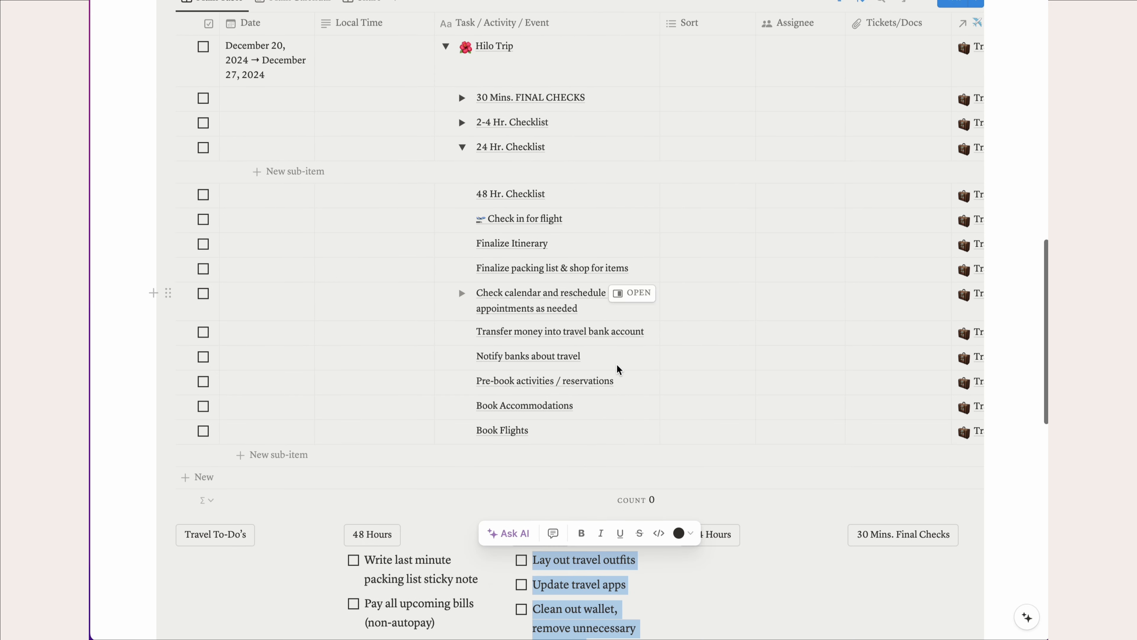
pyautogui.moveTo(505, 559); pyautogui.dragTo(484, 152)
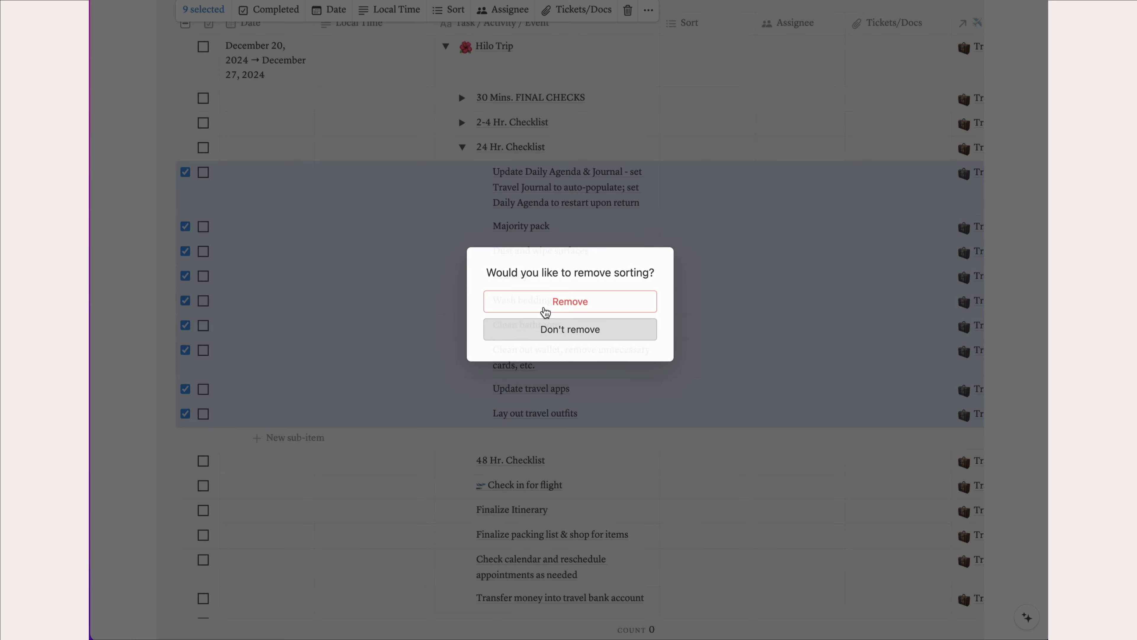
pyautogui.click(571, 301)
pyautogui.click(460, 151)
# - Nest the 48 hour items under the 48 Hr. Checklist row, keeping the sorting
pyautogui.scroll(-12, 640, 396)
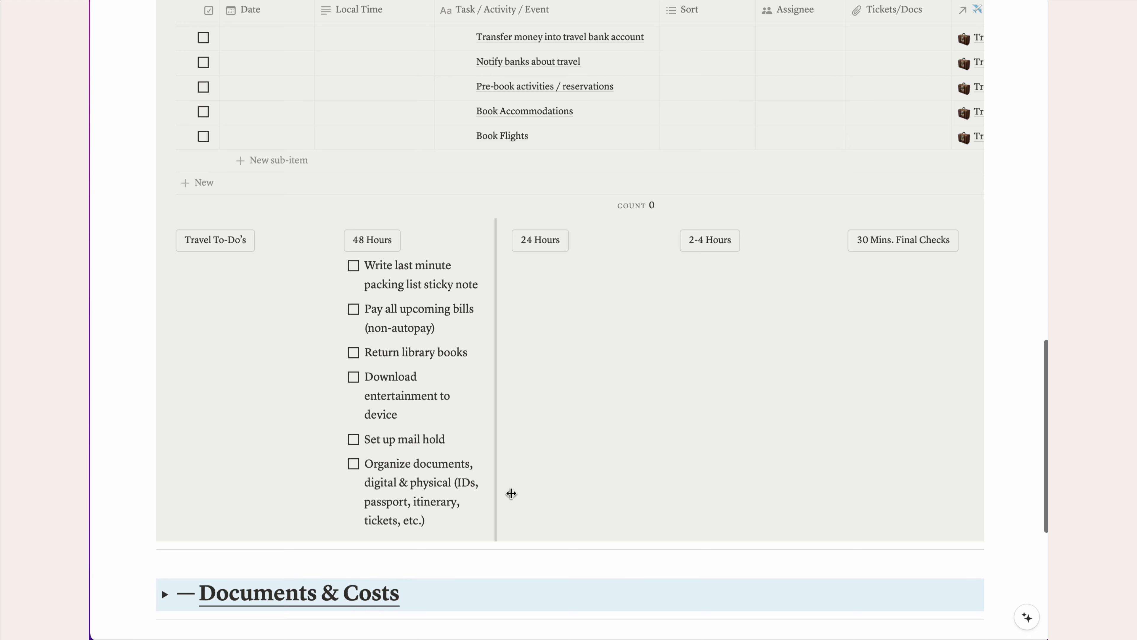
pyautogui.moveTo(510, 493); pyautogui.dragTo(365, 269)
pyautogui.scroll(5, 518, 287)
pyautogui.moveTo(336, 475); pyautogui.dragTo(468, 116)
pyautogui.click(579, 327)
pyautogui.scroll(-3, 520, 520)
pyautogui.scroll(2, 522, 510)
pyautogui.scroll(4, 522, 510)
# - Expand the 24 Hr., 2-4 Hr. and 30 Mins. FINAL CHECKS rows to review them
pyautogui.click(462, 165)
pyautogui.click(462, 140)
pyautogui.click(462, 115)
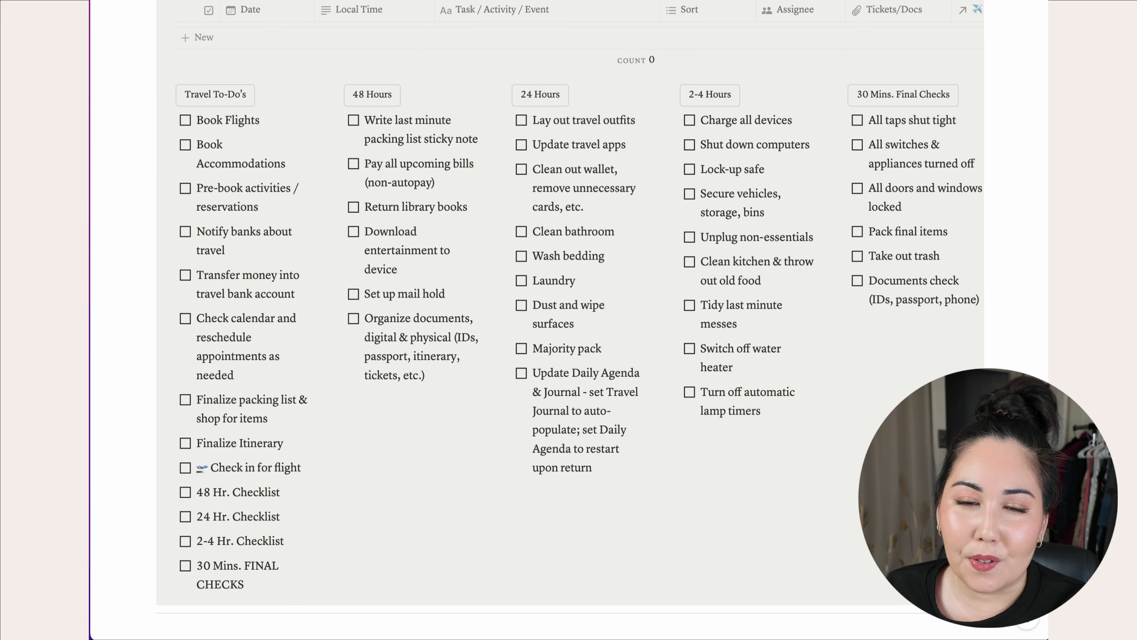
pyautogui.scroll(5, 433, 529)
pyautogui.scroll(-3, 433, 529)
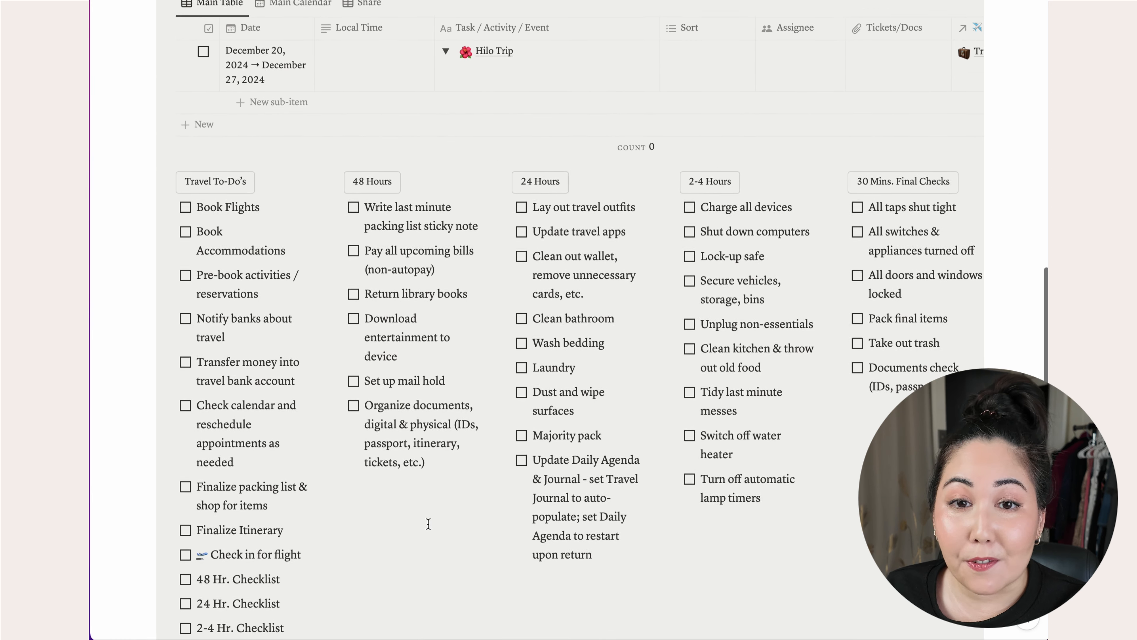
pyautogui.scroll(-2, 433, 528)
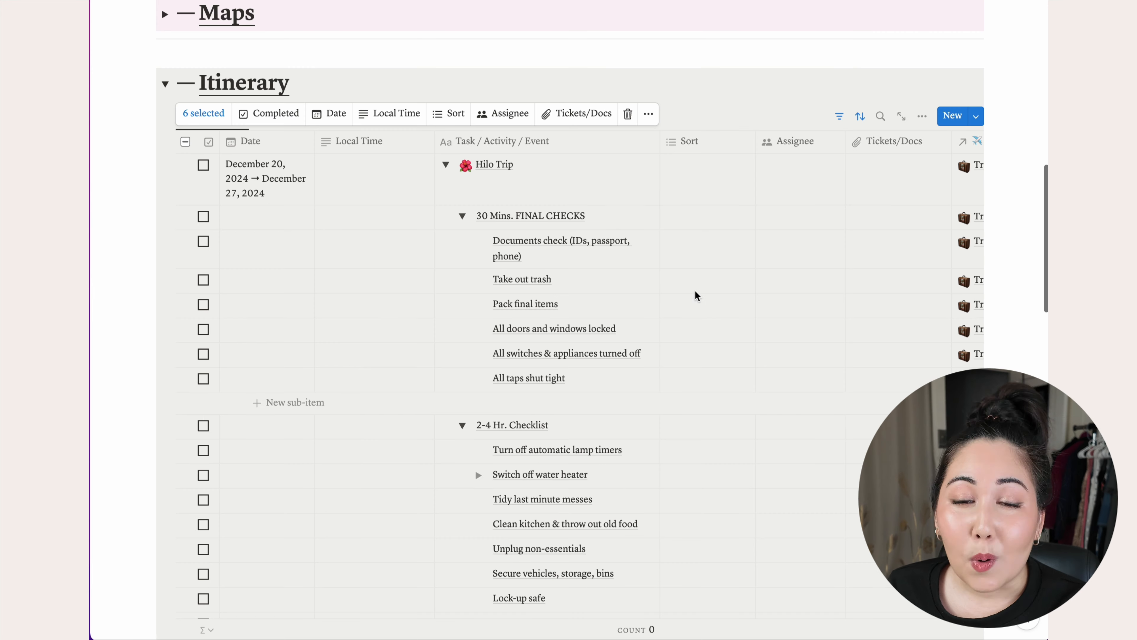
# - Date the 30 Mins. FINAL CHECKS row and set 2-4 Hr. Checklist to December 20
pyautogui.click(267, 217)
pyautogui.click(378, 276)
pyautogui.click(378, 276)
pyautogui.click(378, 276)
pyautogui.click(378, 276)
pyautogui.click(378, 276)
pyautogui.click(378, 276)
pyautogui.click(379, 276)
pyautogui.click(355, 363)
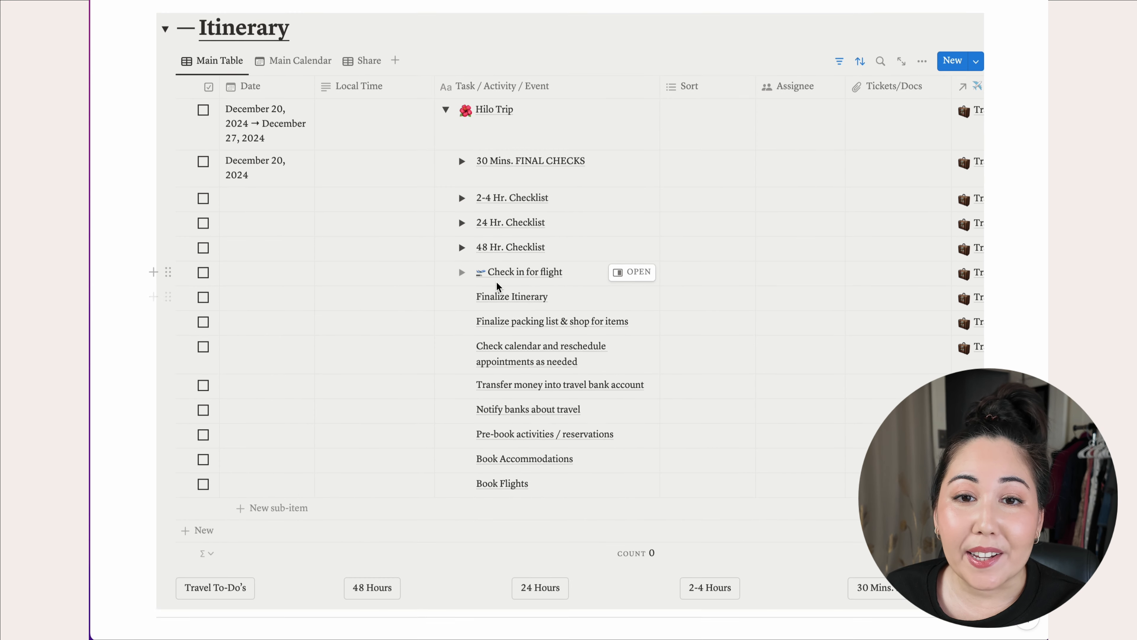
pyautogui.scroll(1, 492, 314)
pyautogui.click(267, 228)
pyautogui.click(378, 287)
pyautogui.click(378, 287)
pyautogui.click(356, 374)
pyautogui.click(417, 292)
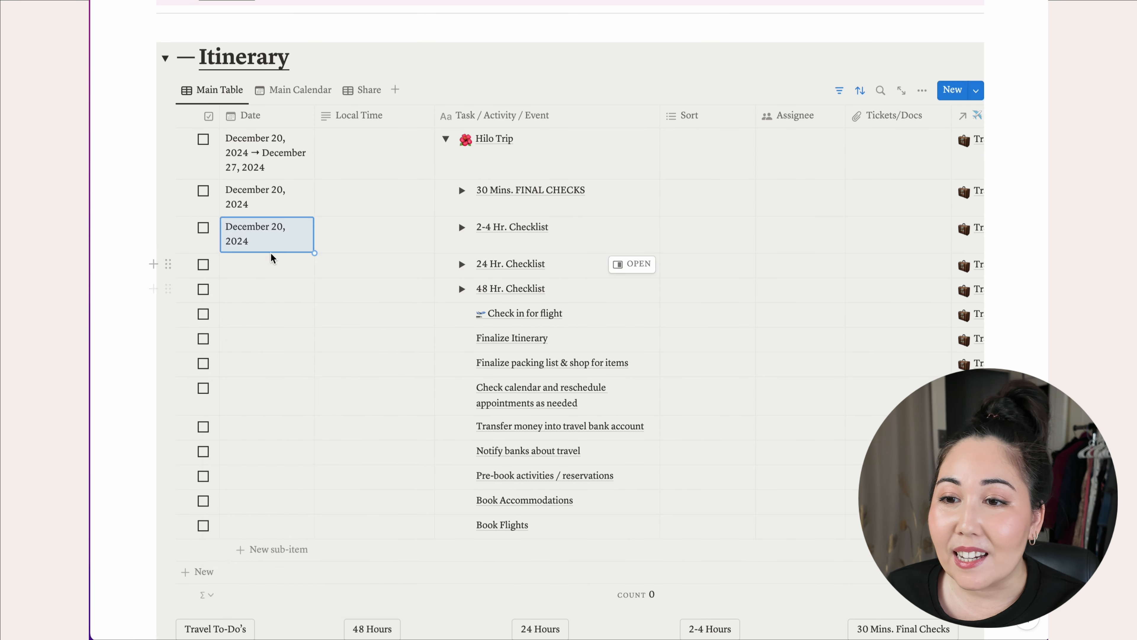
pyautogui.click(267, 265)
# - Set 24 Hr. Checklist to December 19 and 48 Hr. Checklist to December 18
pyautogui.click(378, 325)
pyautogui.click(379, 325)
pyautogui.click(334, 411)
pyautogui.click(273, 268)
pyautogui.click(281, 309)
pyautogui.tripleClick(378, 325)
pyautogui.tripleClick(378, 325)
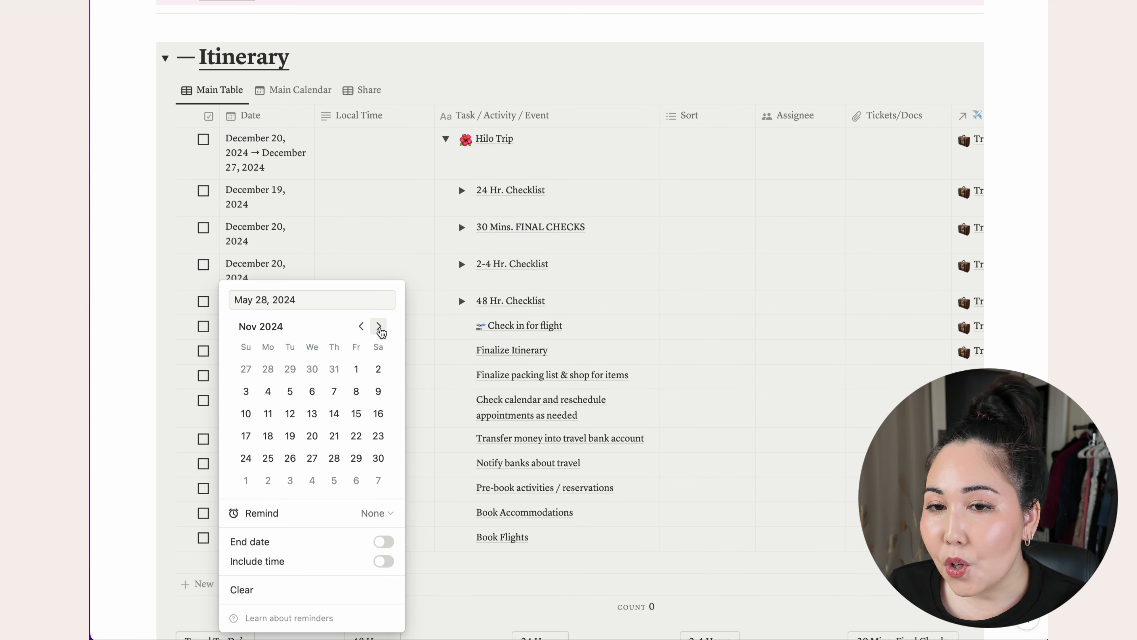
pyautogui.click(378, 325)
pyautogui.click(312, 412)
pyautogui.click(685, 321)
pyautogui.scroll(-1, 677, 438)
pyautogui.scroll(-1, 676, 439)
# - Give Check in for flight its December date, leaving Finalize Itinerary undated
pyautogui.click(264, 276)
pyautogui.doubleClick(378, 326)
pyautogui.doubleClick(378, 325)
pyautogui.tripleClick(379, 326)
pyautogui.click(356, 417)
pyautogui.press('Escape')
pyautogui.click(267, 306)
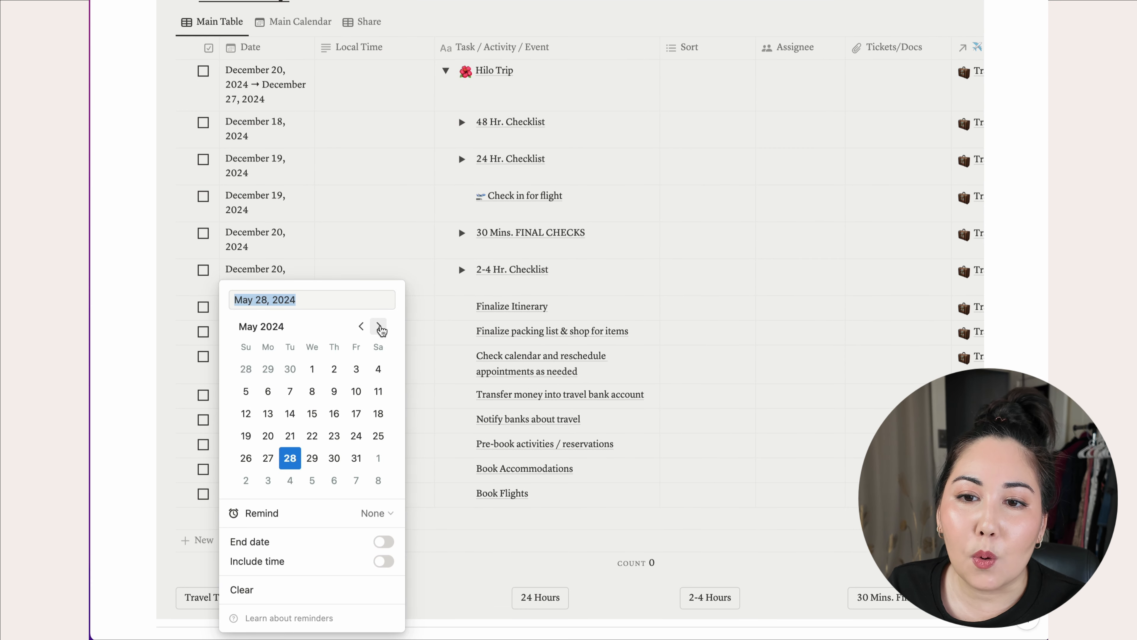
pyautogui.press('Escape')
# - Date Book Flights and Book Accommodations October 20
pyautogui.click(315, 495)
pyautogui.click(378, 200)
pyautogui.tripleClick(378, 200)
pyautogui.doubleClick(378, 200)
pyautogui.click(358, 201)
pyautogui.click(246, 310)
pyautogui.press('Escape')
pyautogui.click(287, 499)
pyautogui.tripleClick(378, 200)
pyautogui.doubleClick(379, 201)
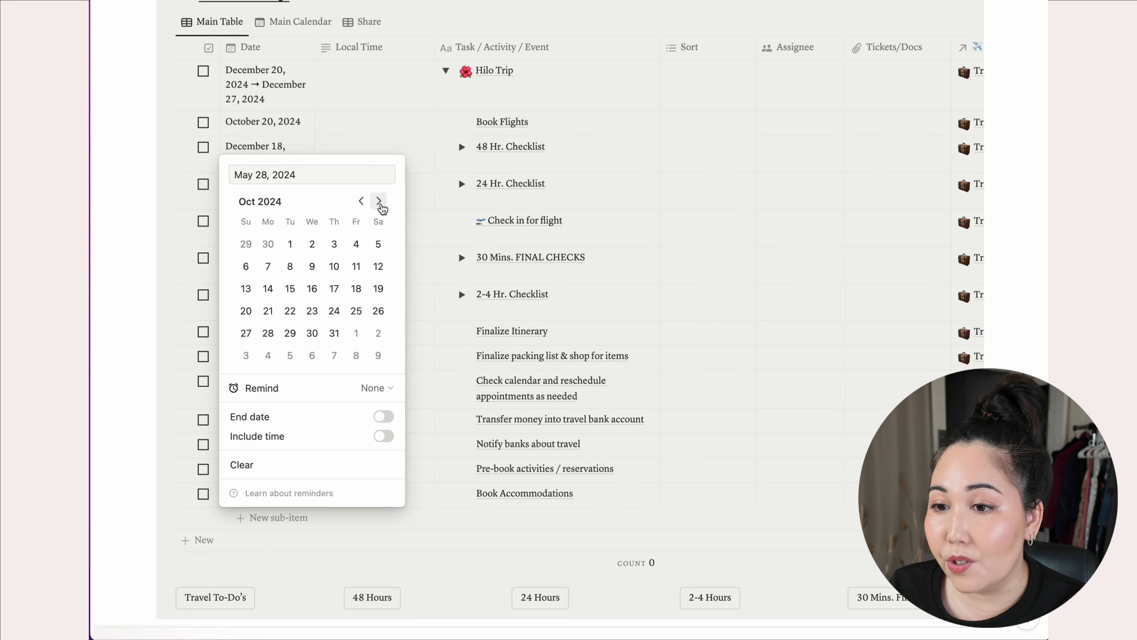
pyautogui.click(246, 310)
pyautogui.press('Escape')
# - Give the six undated prep tasks December 13 with one bulk date edit
pyautogui.click(286, 402)
pyautogui.click(289, 402)
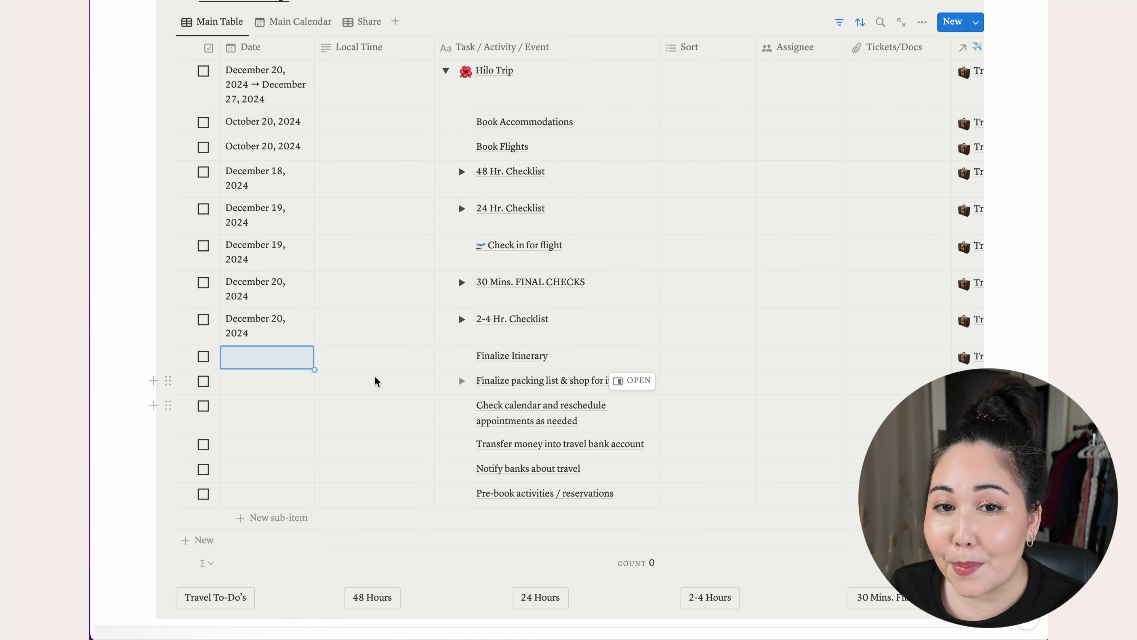
pyautogui.click(295, 358)
pyautogui.click(150, 356)
pyautogui.moveTo(144, 354); pyautogui.dragTo(204, 488)
pyautogui.rightClick(306, 494)
pyautogui.moveTo(372, 560)
pyautogui.click(528, 214)
pyautogui.click(462, 130)
pyautogui.click(462, 130)
pyautogui.click(462, 130)
pyautogui.click(462, 130)
pyautogui.click(462, 130)
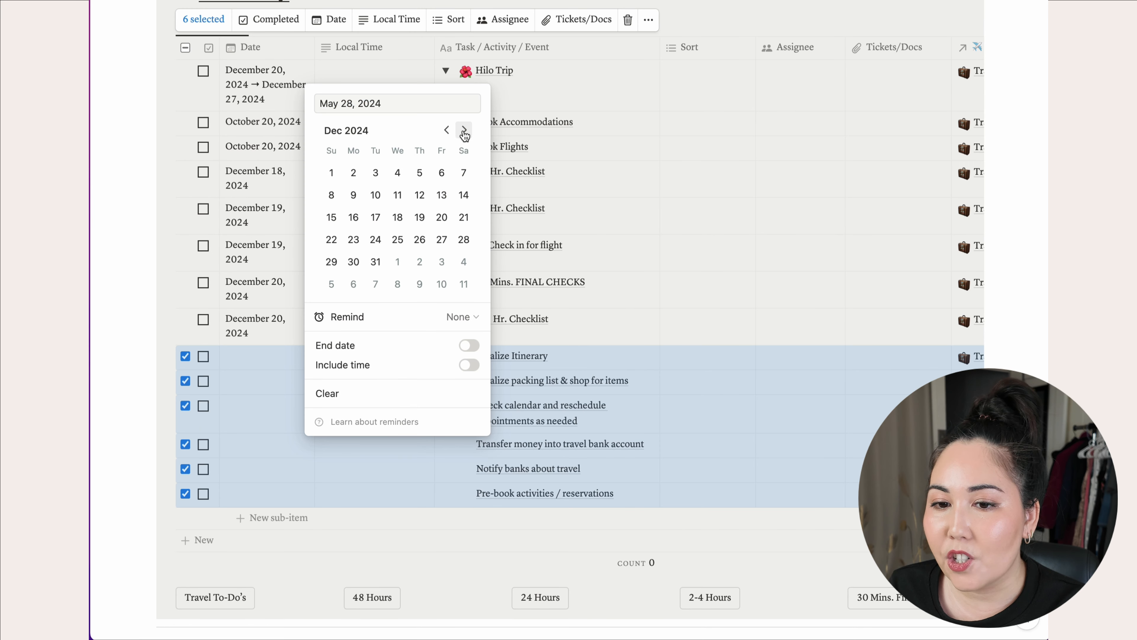
pyautogui.click(442, 195)
pyautogui.click(148, 206)
pyautogui.press('Escape')
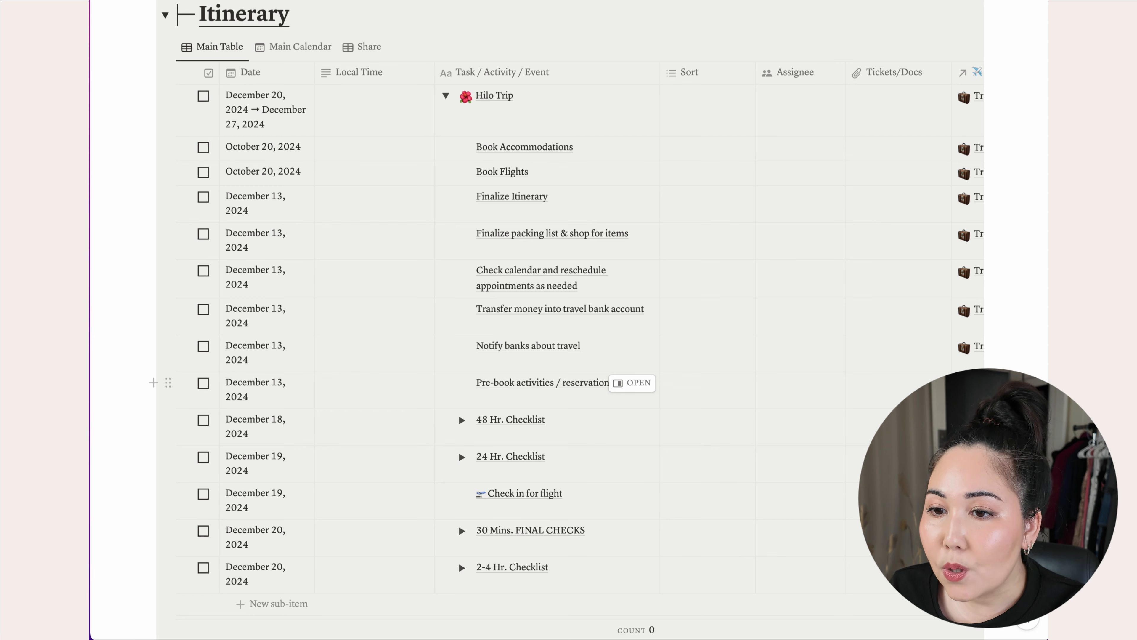
# - Create a Hilo Trip sub-item titled 'Flight: HA001' below the 2-4 Hr. Checklist row
pyautogui.scroll(-3, 546, 443)
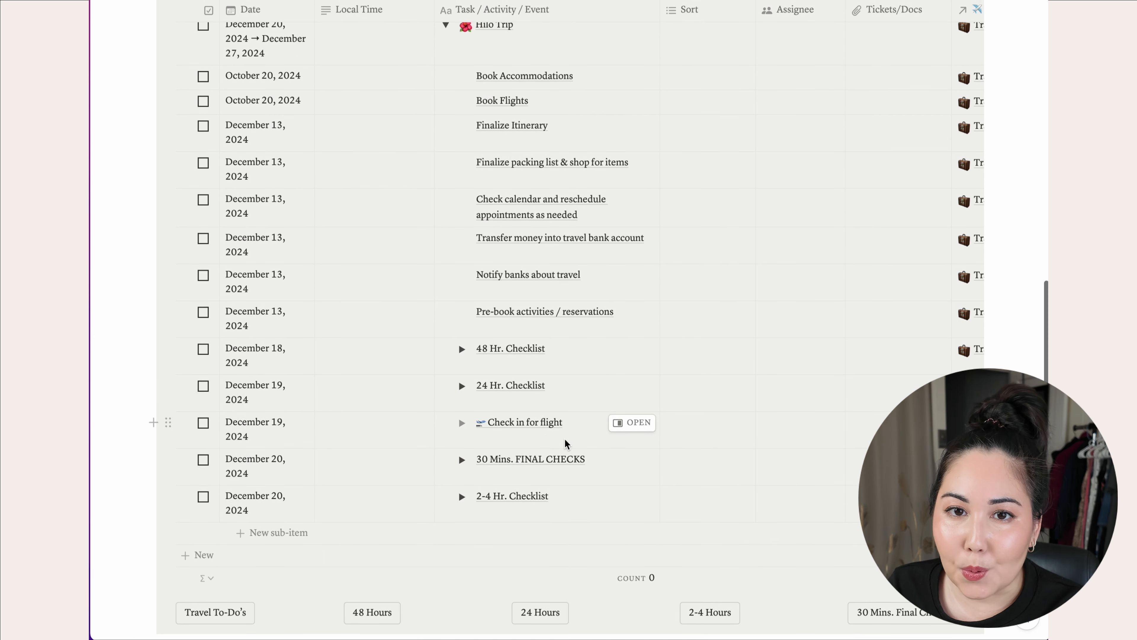
pyautogui.scroll(-3, 565, 444)
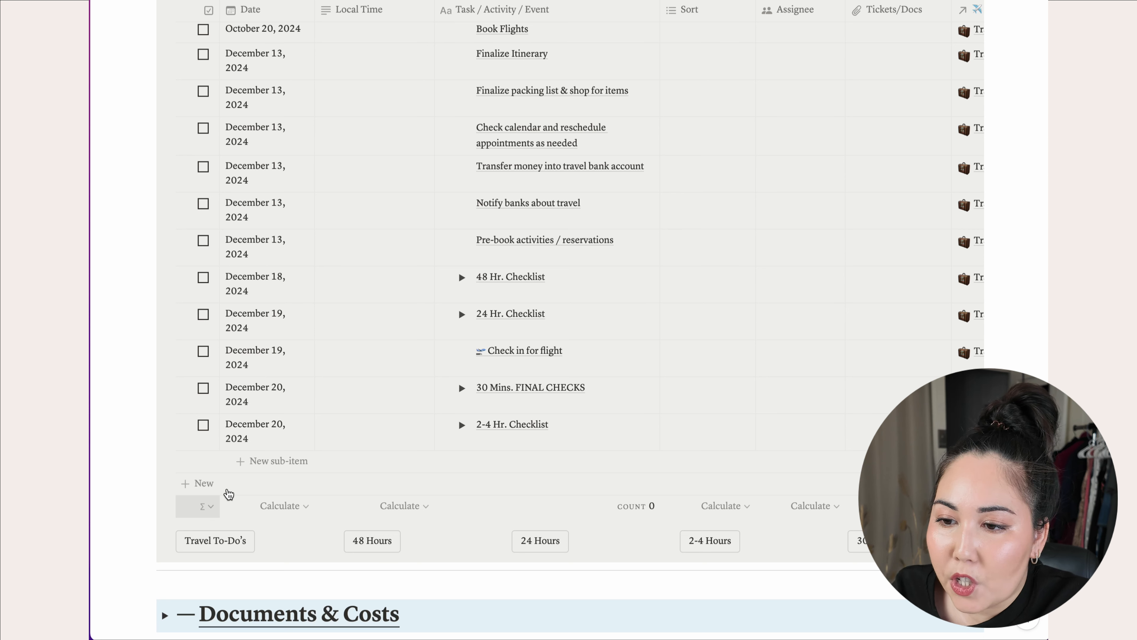
pyautogui.click(255, 470)
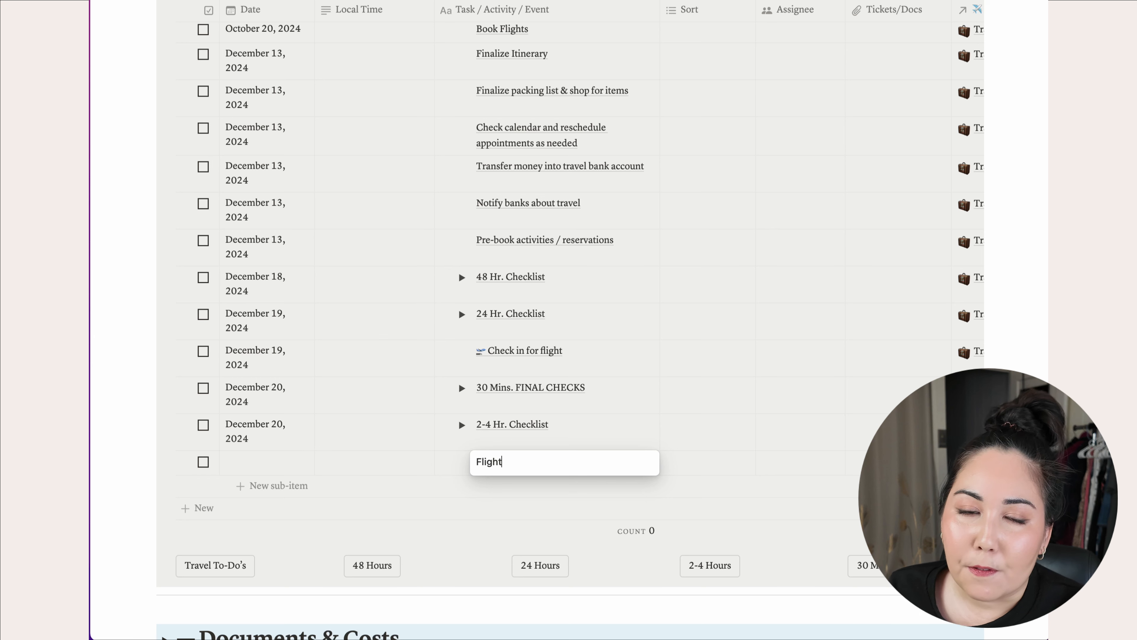
pyautogui.write('Flight:')
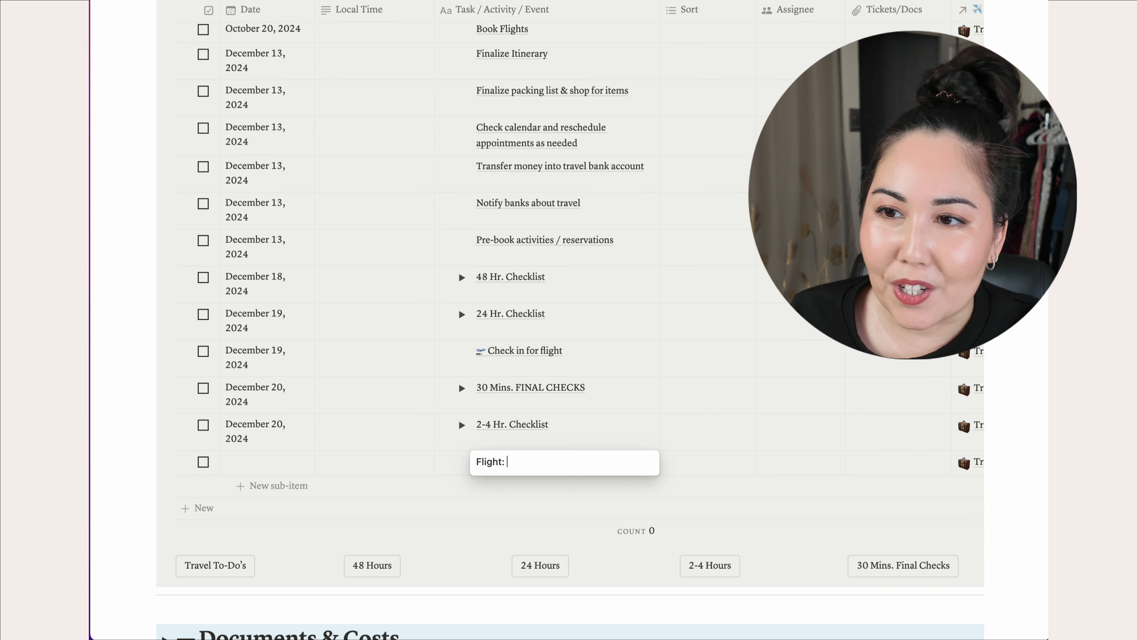
pyautogui.write(' HA')
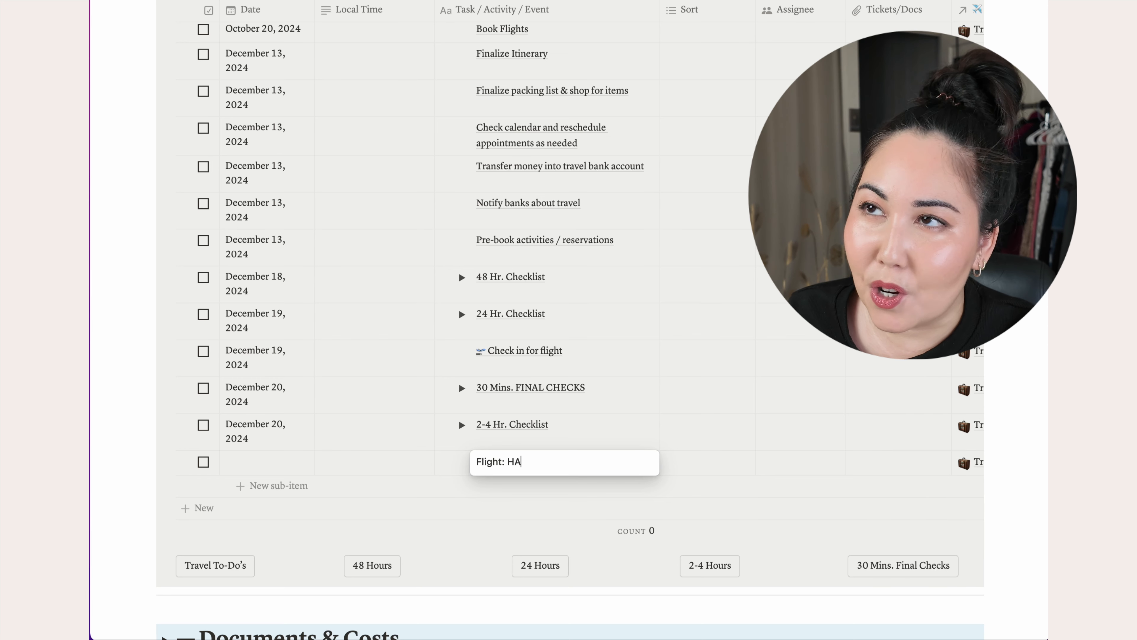
pyautogui.write('001')
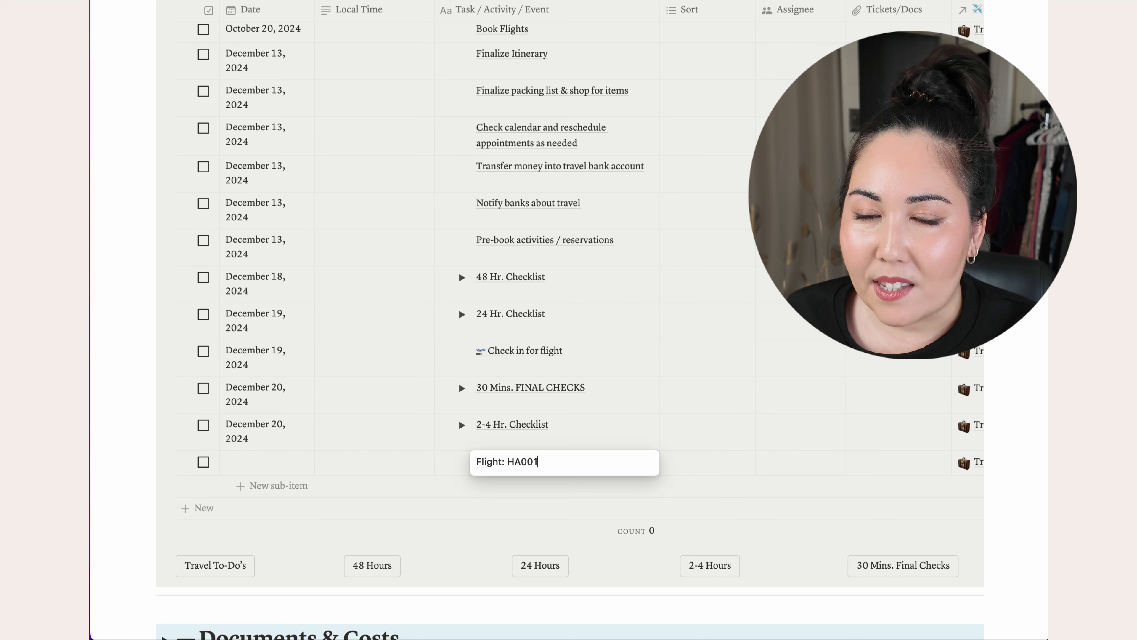
pyautogui.press('Return')
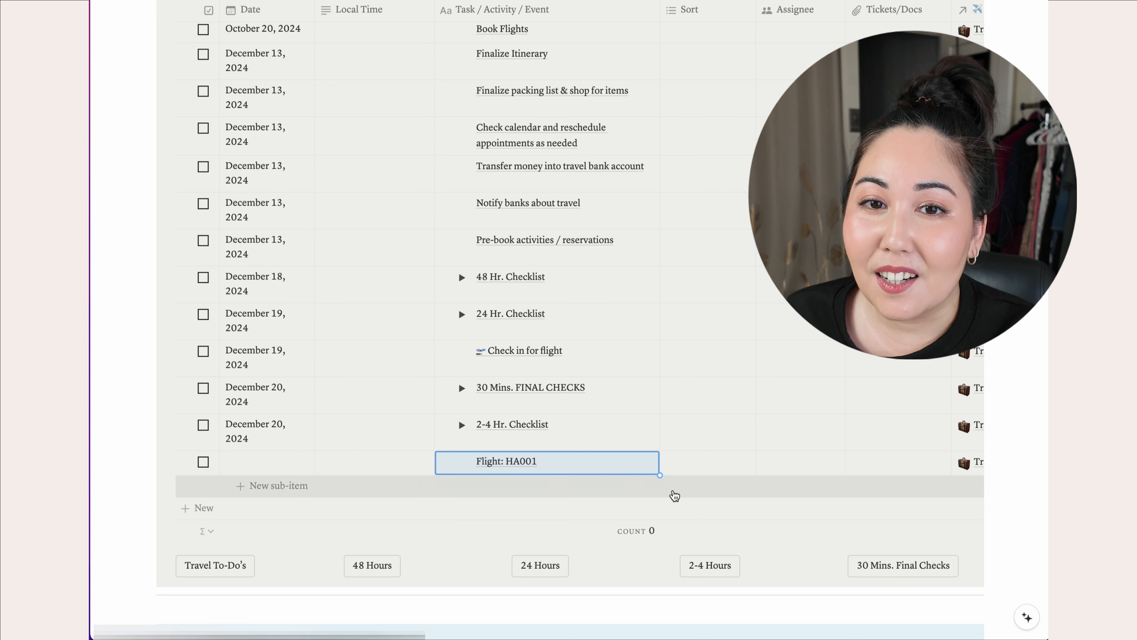
# - Set the HA001 flight row's date to December 20, 2024
pyautogui.click(258, 468)
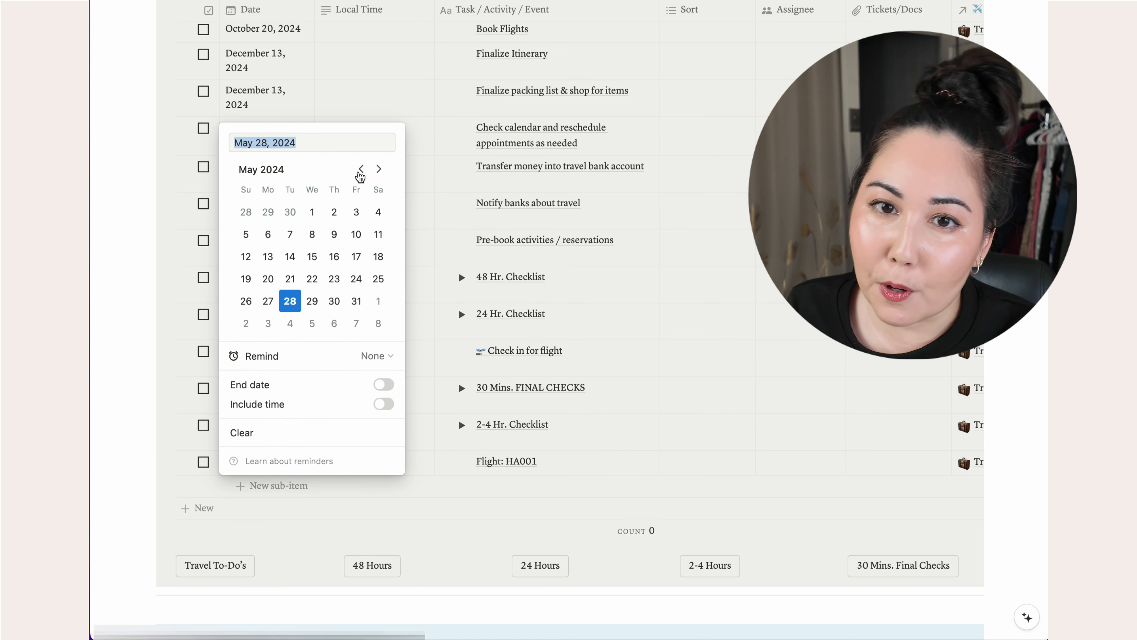
pyautogui.click(378, 169)
pyautogui.click(379, 169)
pyautogui.click(378, 169)
pyautogui.click(378, 169)
pyautogui.click(379, 169)
pyautogui.click(378, 169)
pyautogui.click(378, 169)
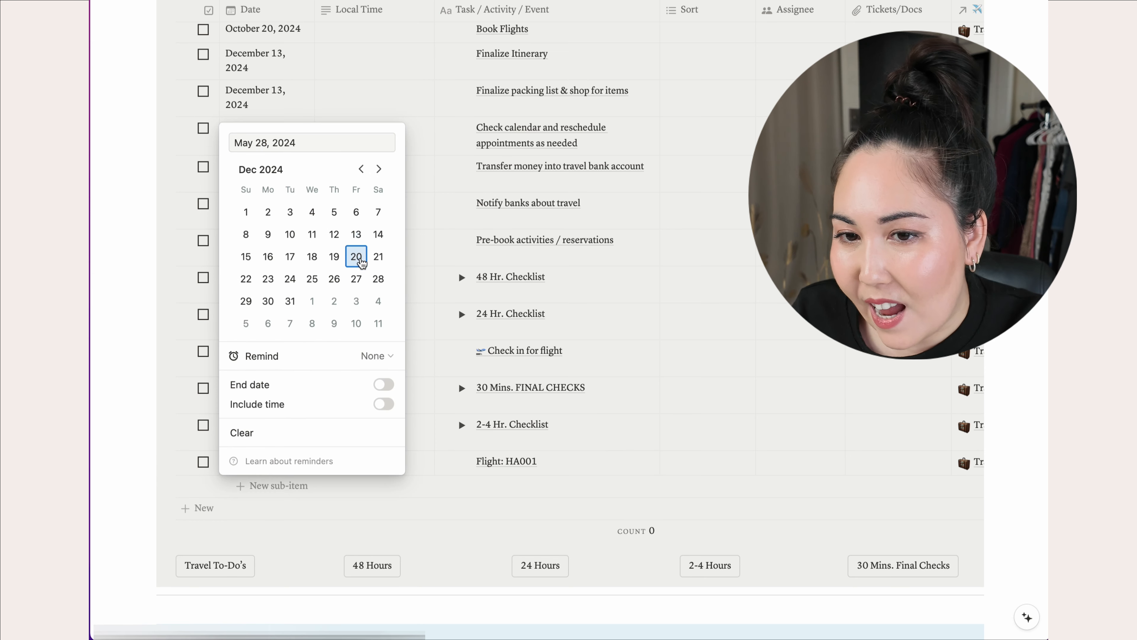
pyautogui.click(356, 258)
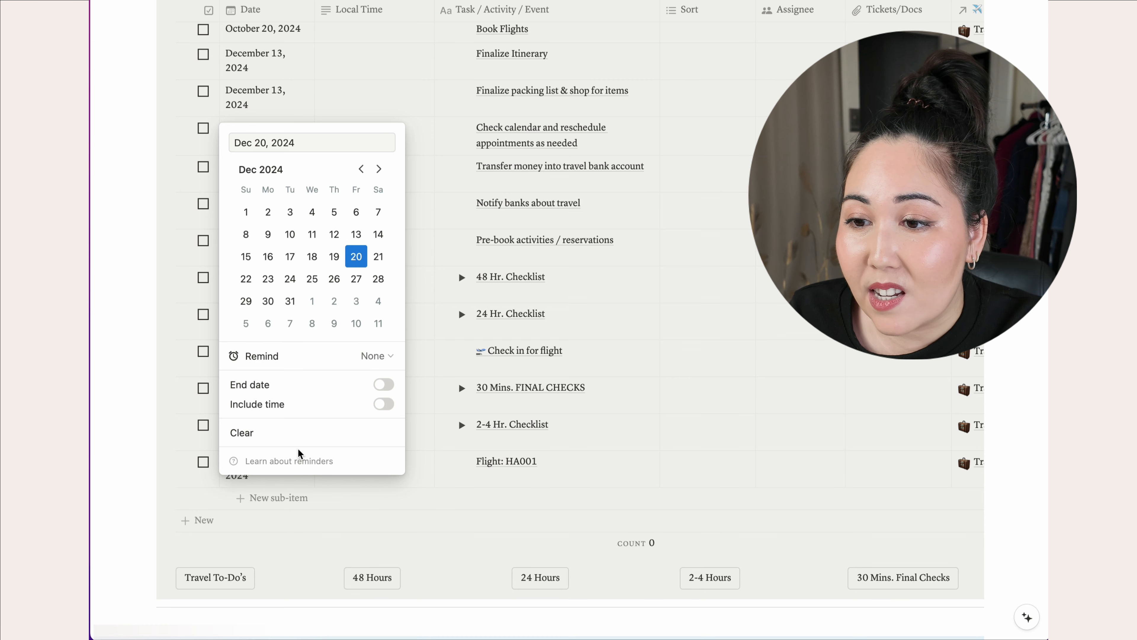
# - Give the flight date a 10:00 AM to 11:00 AM time range
pyautogui.click(388, 409)
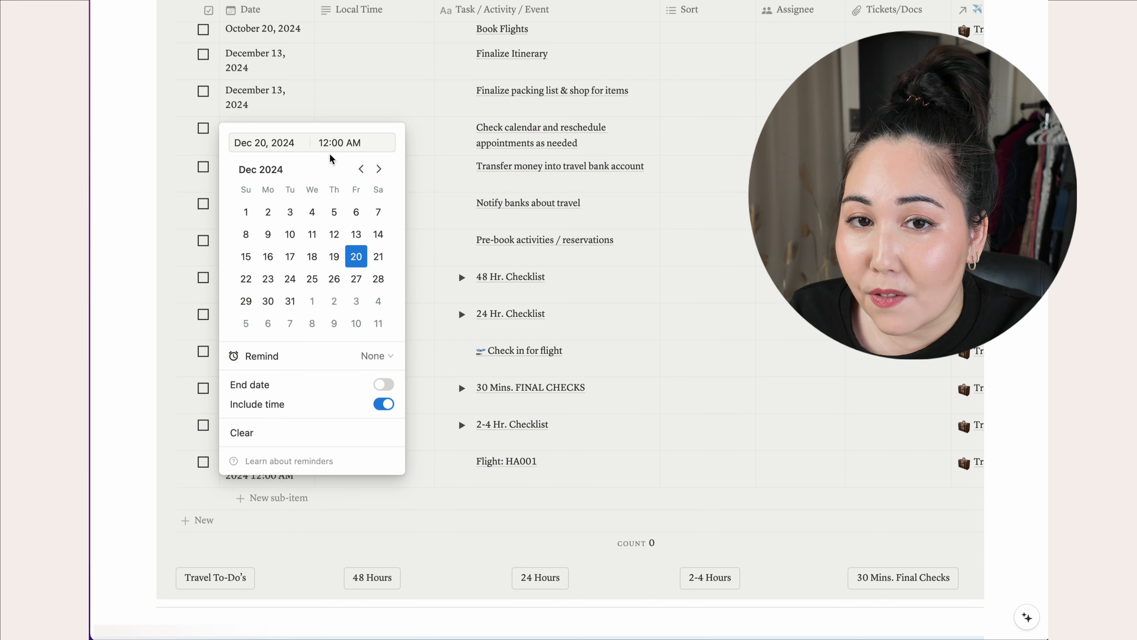
pyautogui.moveTo(363, 143); pyautogui.dragTo(294, 141)
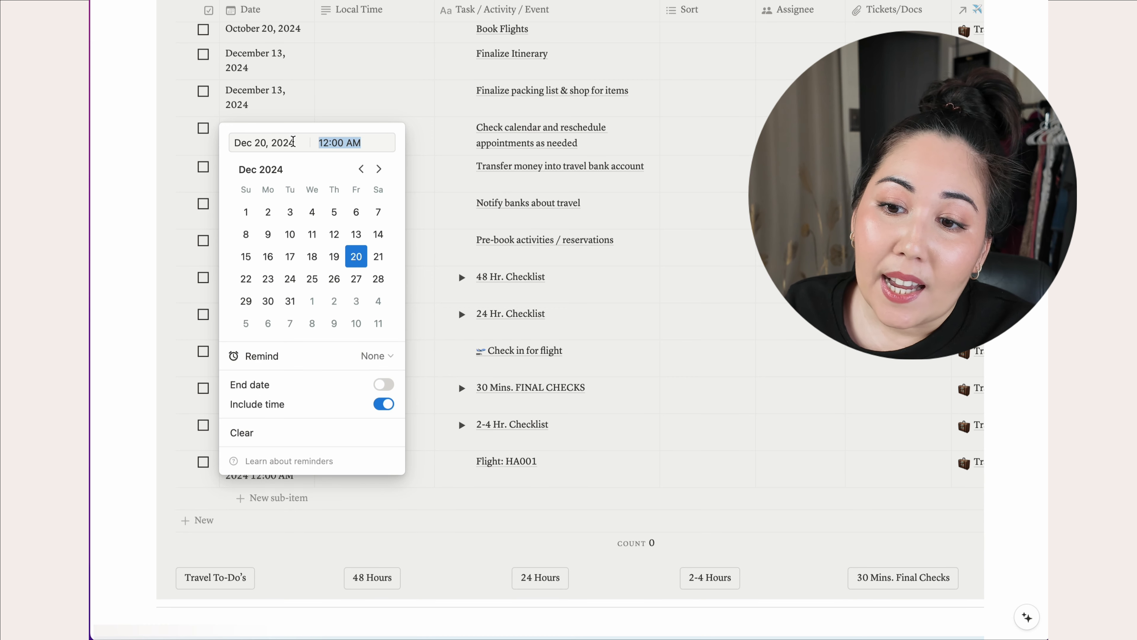
pyautogui.write('10')
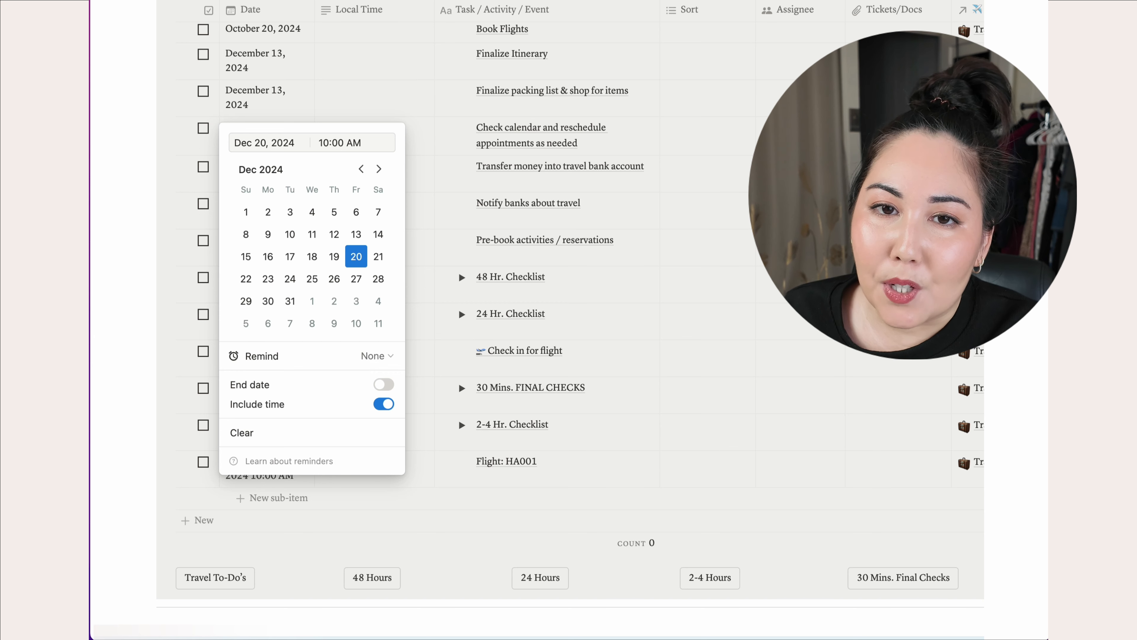
pyautogui.click(409, 245)
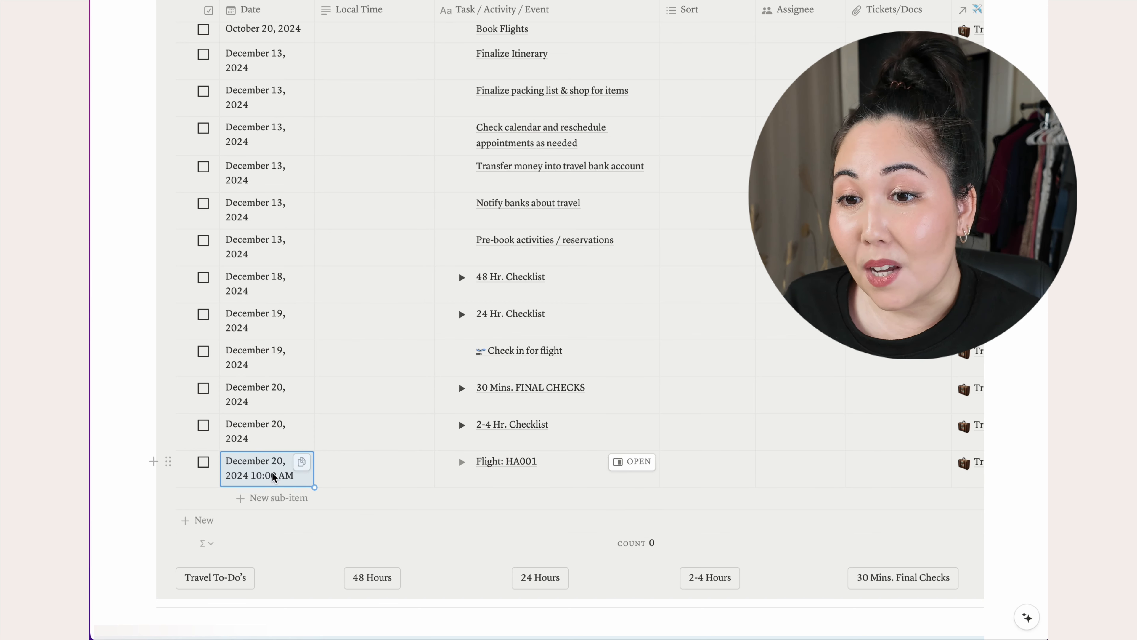
pyautogui.click(291, 470)
pyautogui.click(384, 397)
pyautogui.write('1100am')
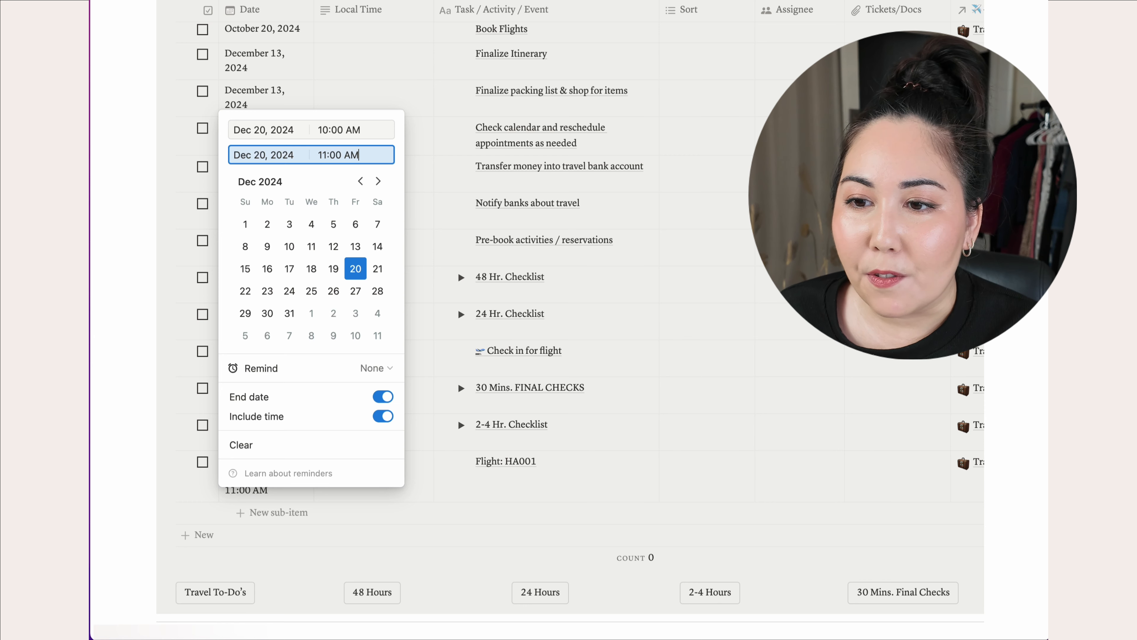
# - Retitle the flight row to 'Flight: HA001 HNL → ITO'
pyautogui.click(556, 478)
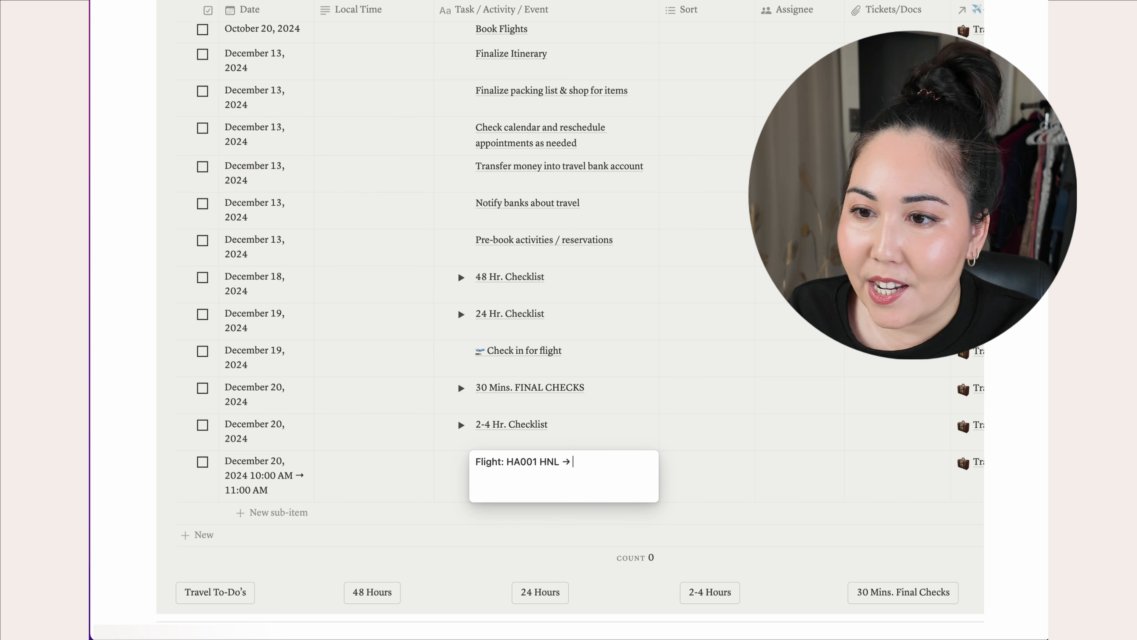
pyautogui.click(384, 493)
pyautogui.click(384, 495)
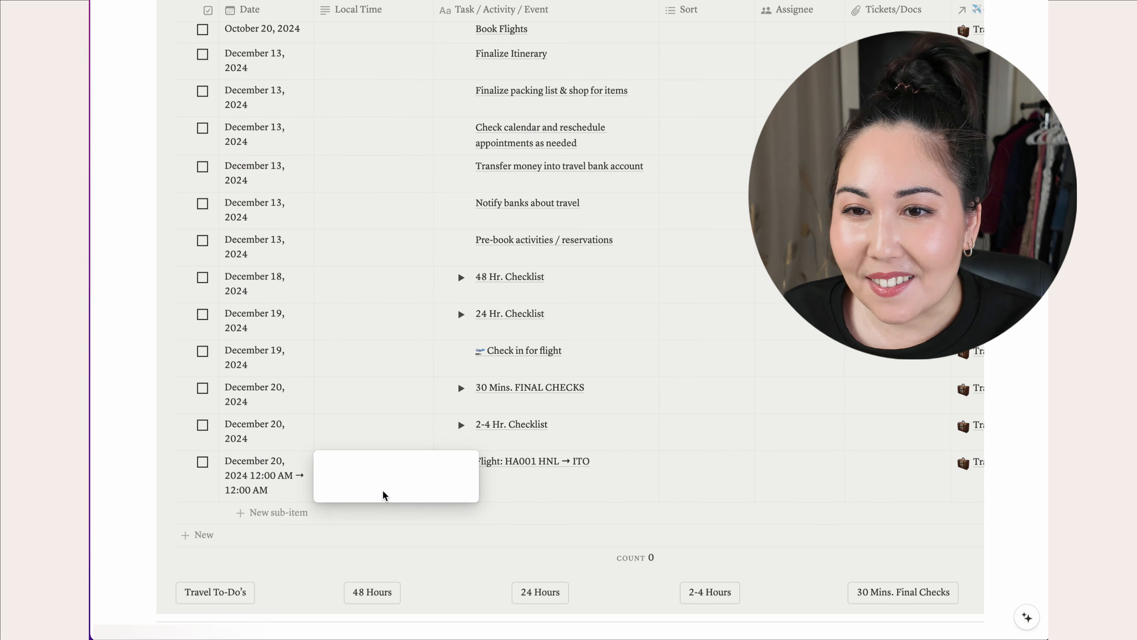
# - Fill the flight's Local Time with a December 20, 2024 mention from 10:00 AM to 11:00 AM
pyautogui.write('@decem')
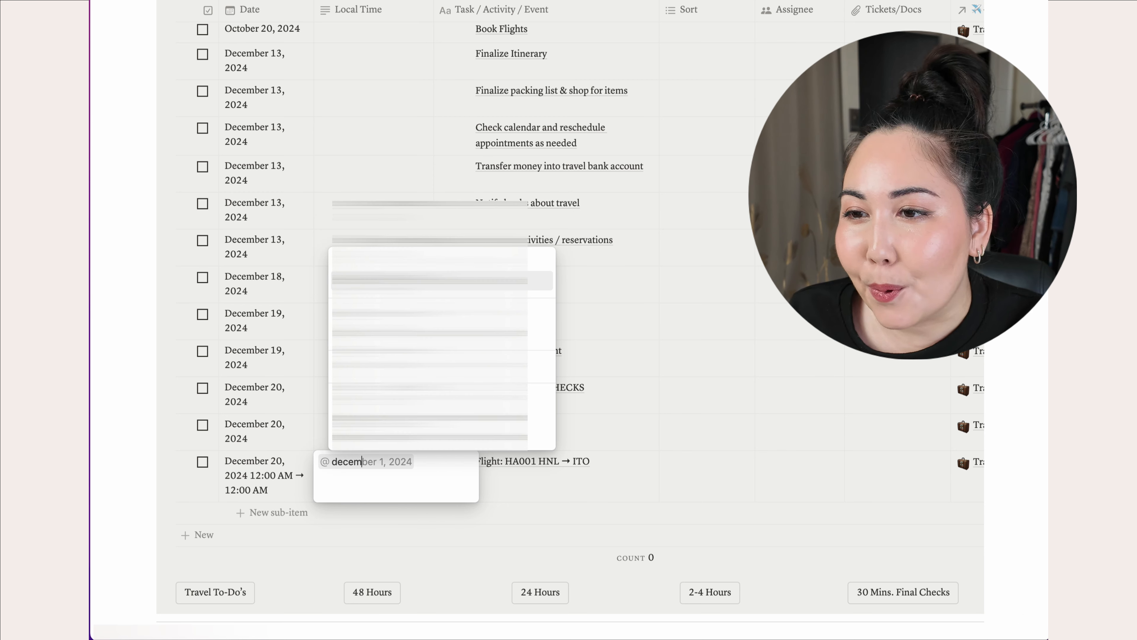
pyautogui.write('ber 20')
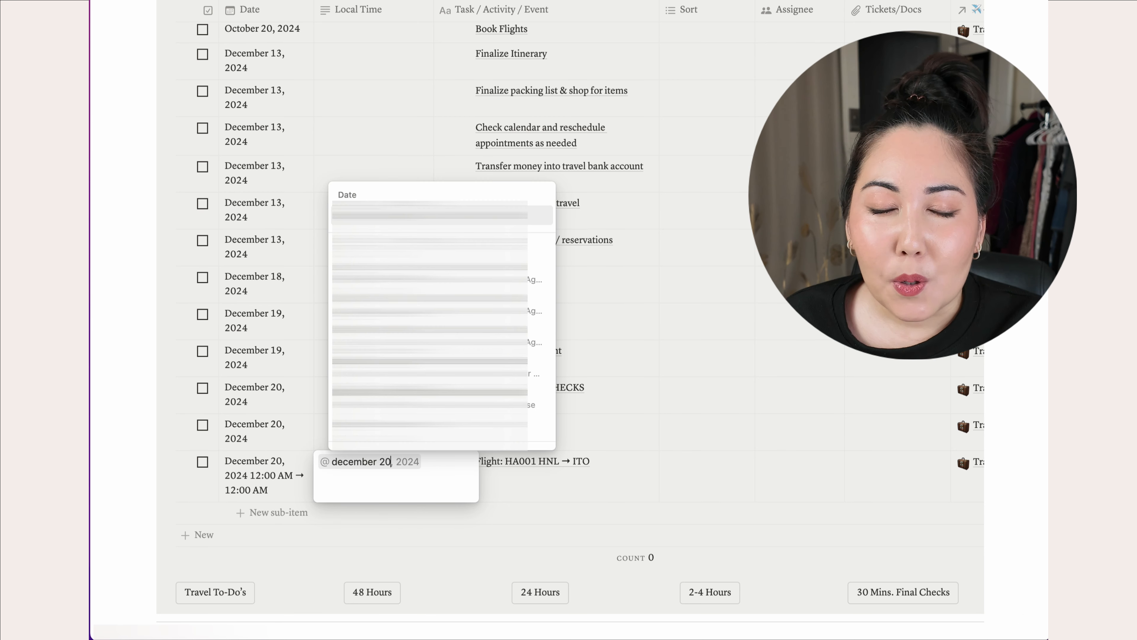
pyautogui.press('Return')
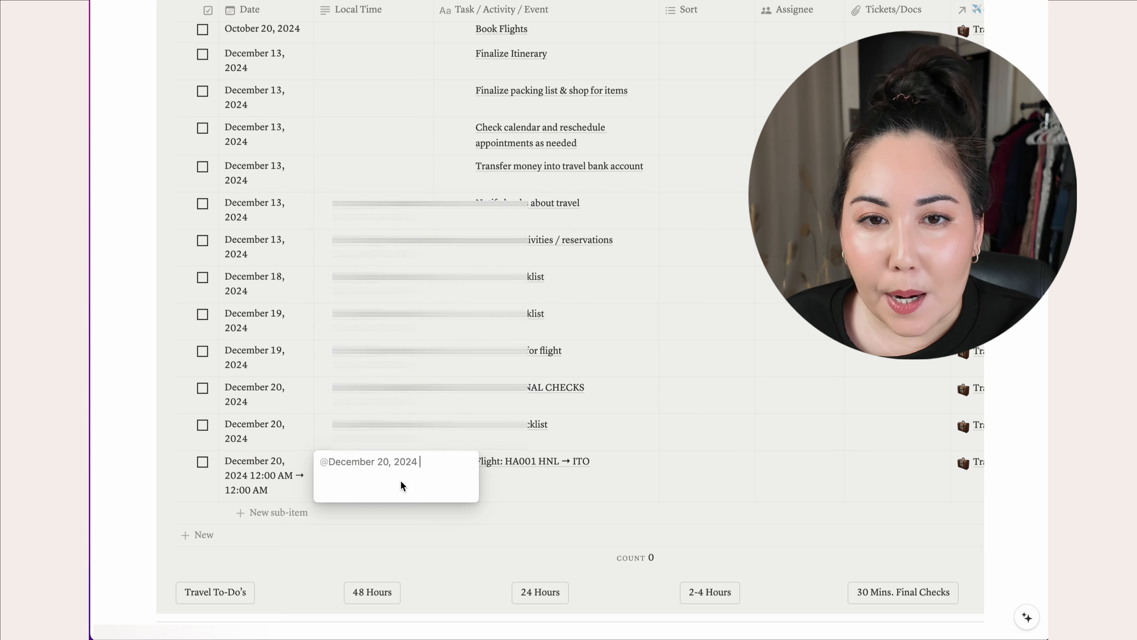
pyautogui.click(386, 464)
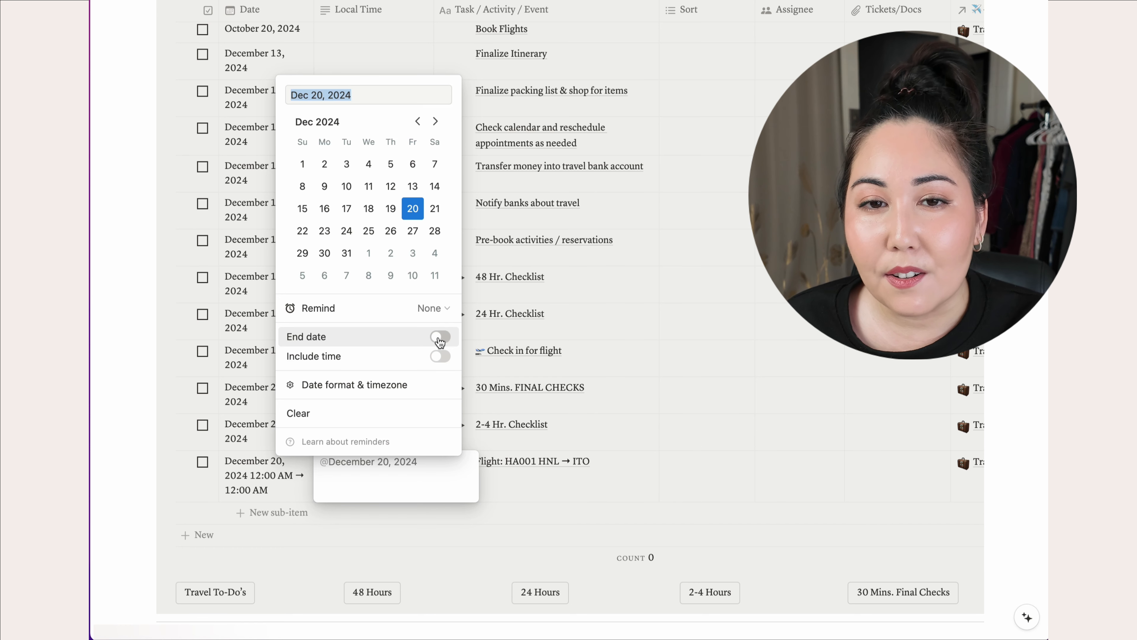
pyautogui.click(440, 336)
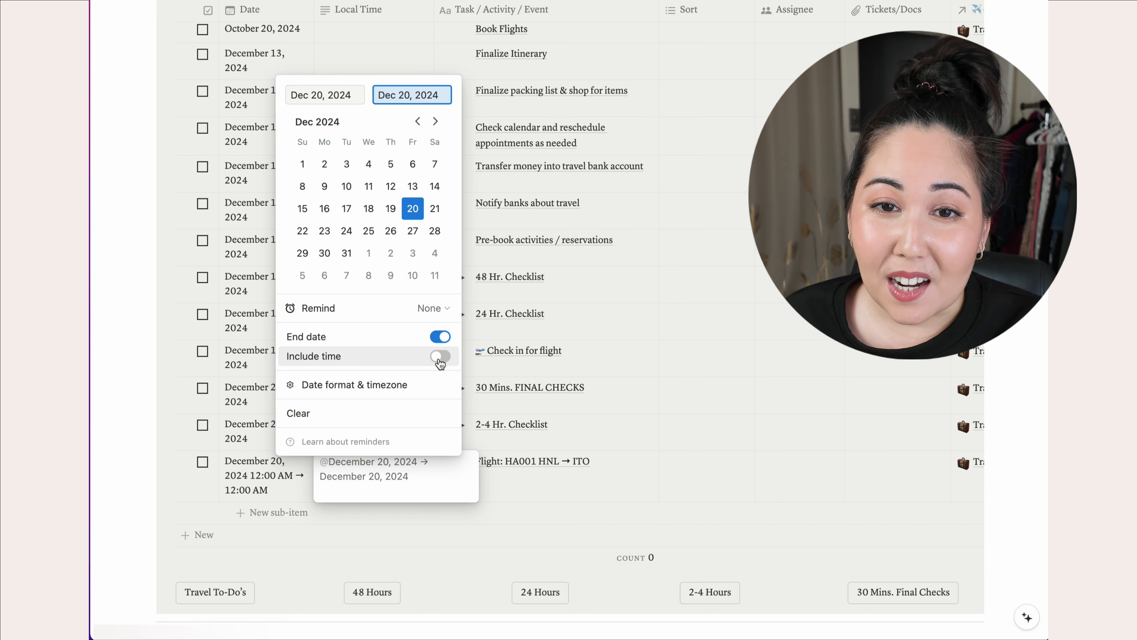
pyautogui.click(440, 356)
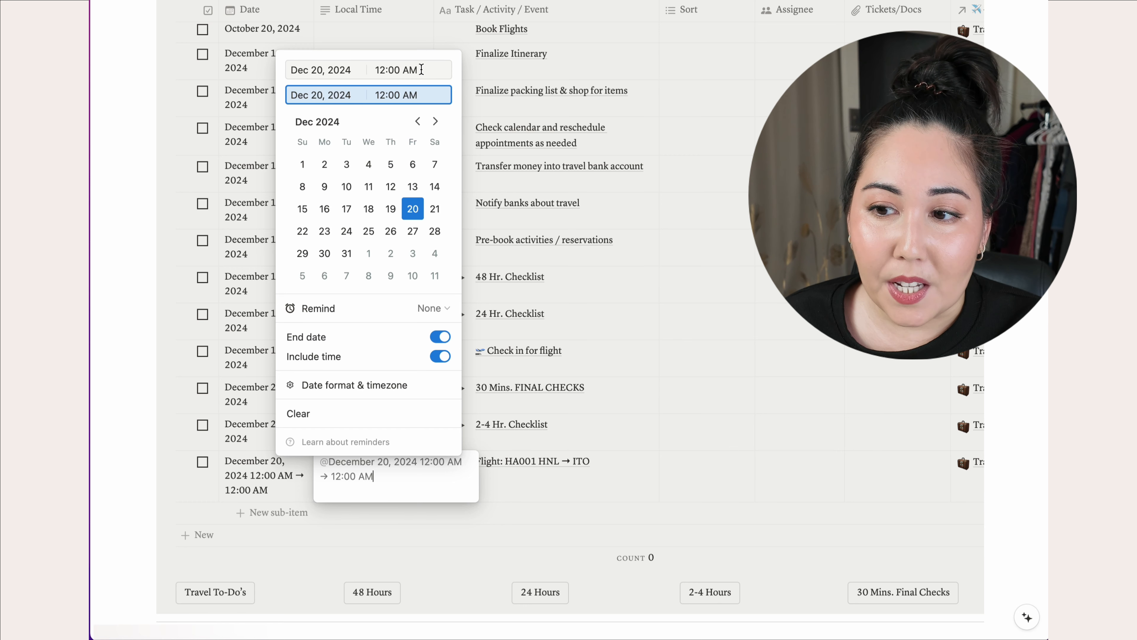
pyautogui.click(421, 70)
pyautogui.moveTo(421, 71); pyautogui.dragTo(360, 70)
pyautogui.write('1000am')
pyautogui.press('Return')
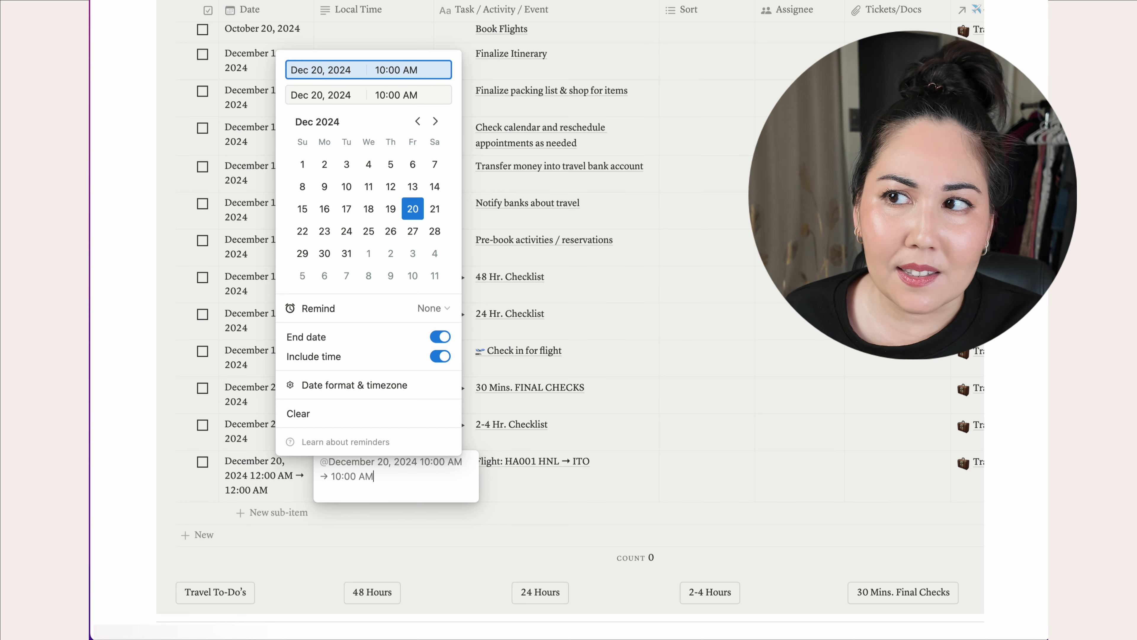
pyautogui.moveTo(421, 97); pyautogui.dragTo(360, 97)
pyautogui.write('1100am')
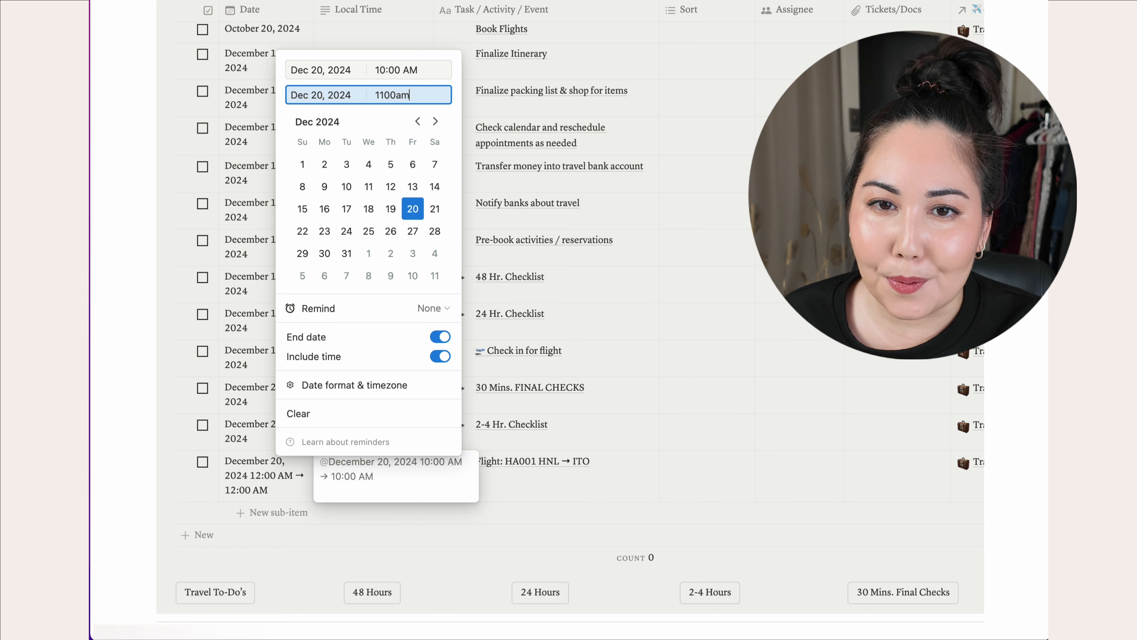
pyautogui.press('Return')
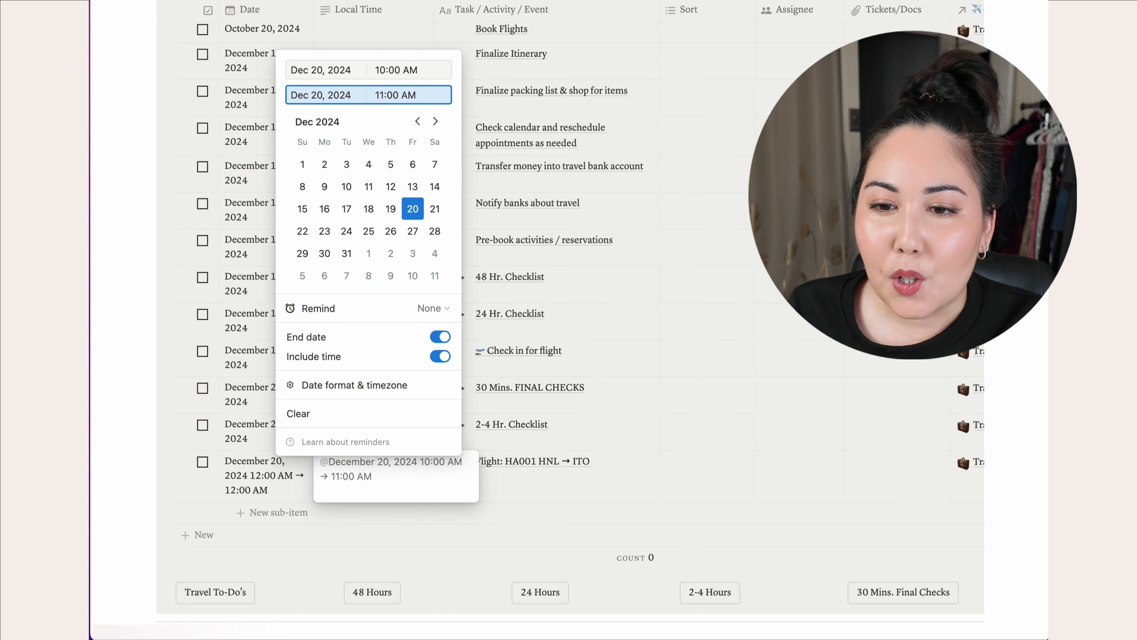
# - Set the Local Time date's timezone to Hawaii (HST)
pyautogui.moveTo(388, 391)
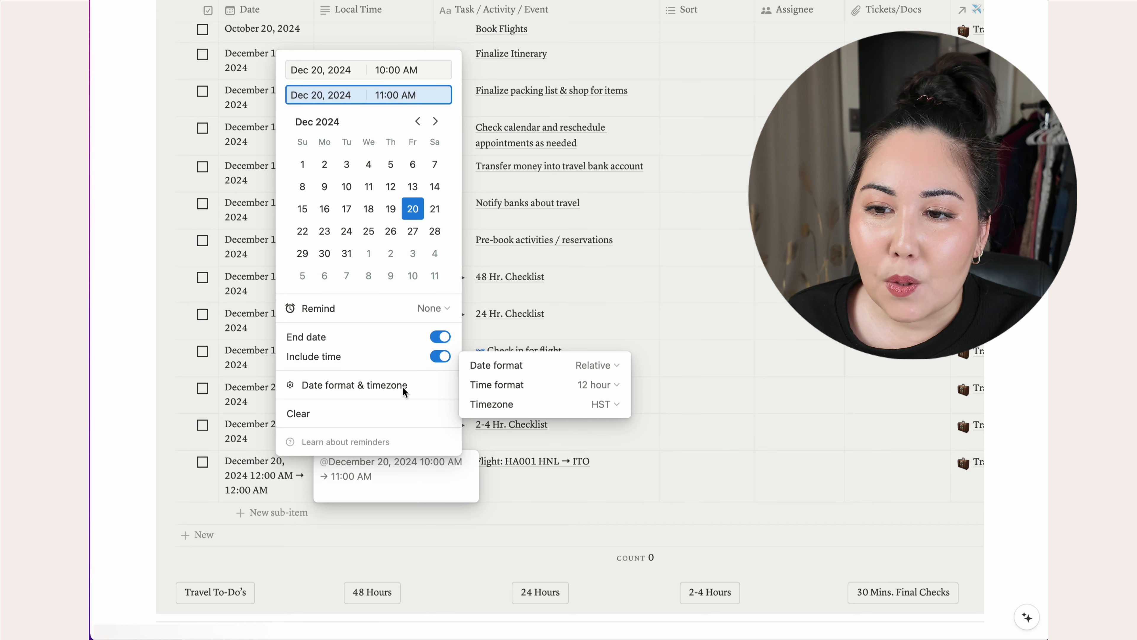
pyautogui.click(605, 404)
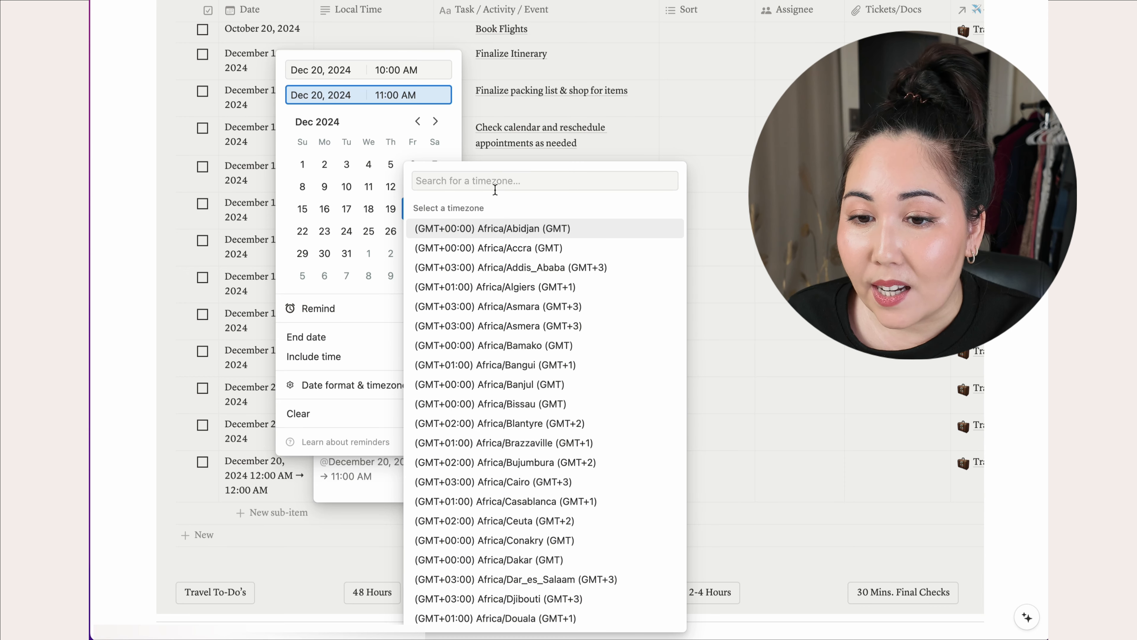
pyautogui.click(495, 182)
pyautogui.write('hs')
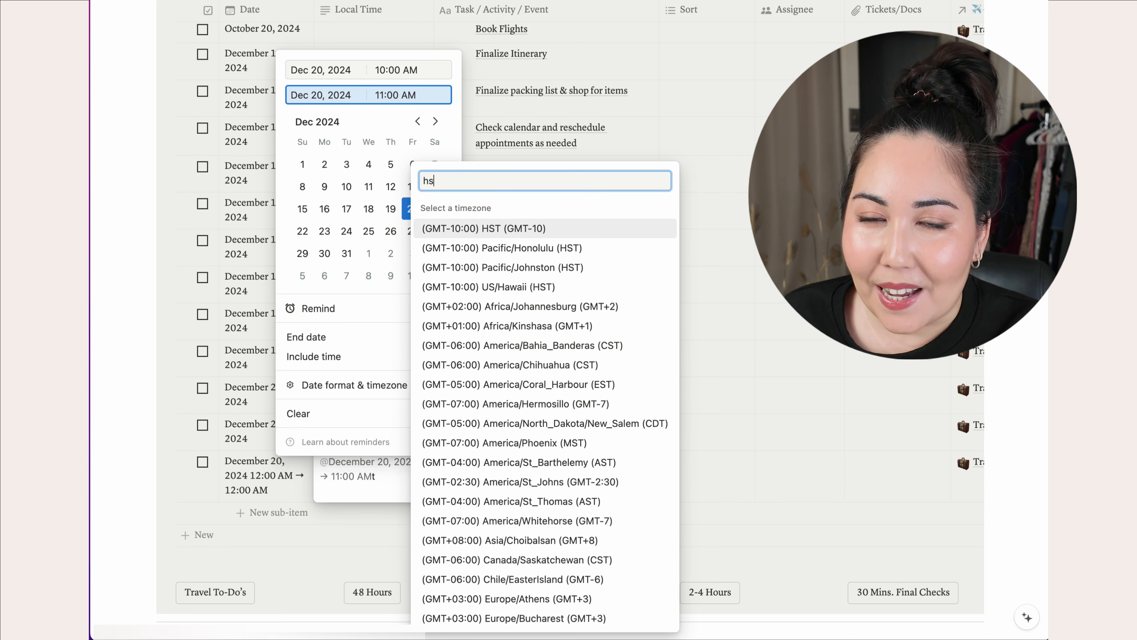
pyautogui.write('t')
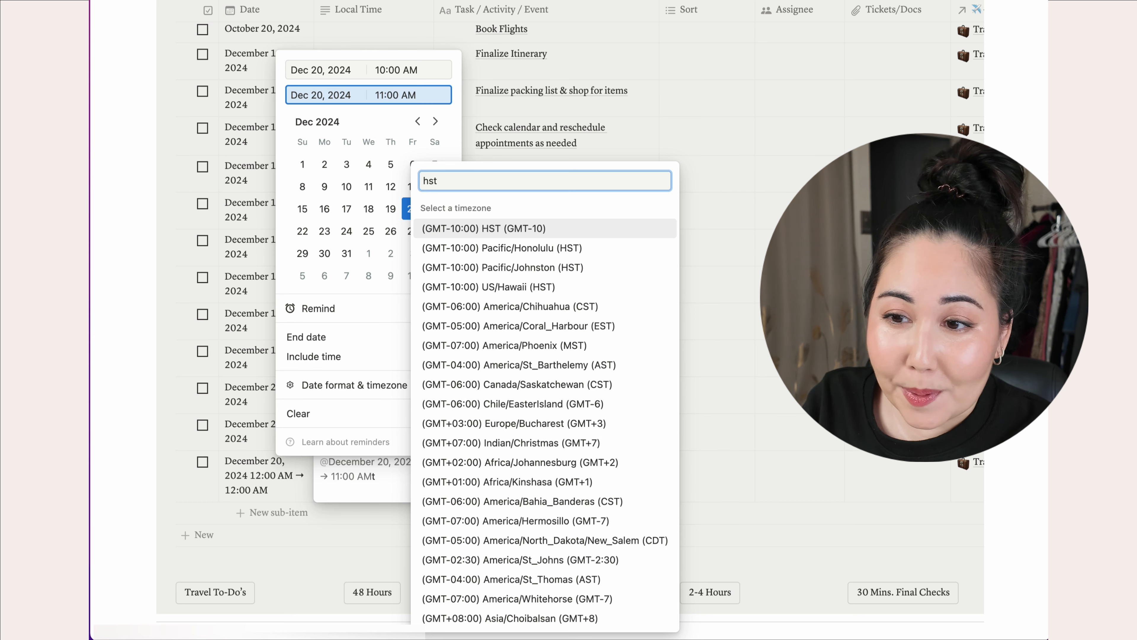
pyautogui.click(513, 229)
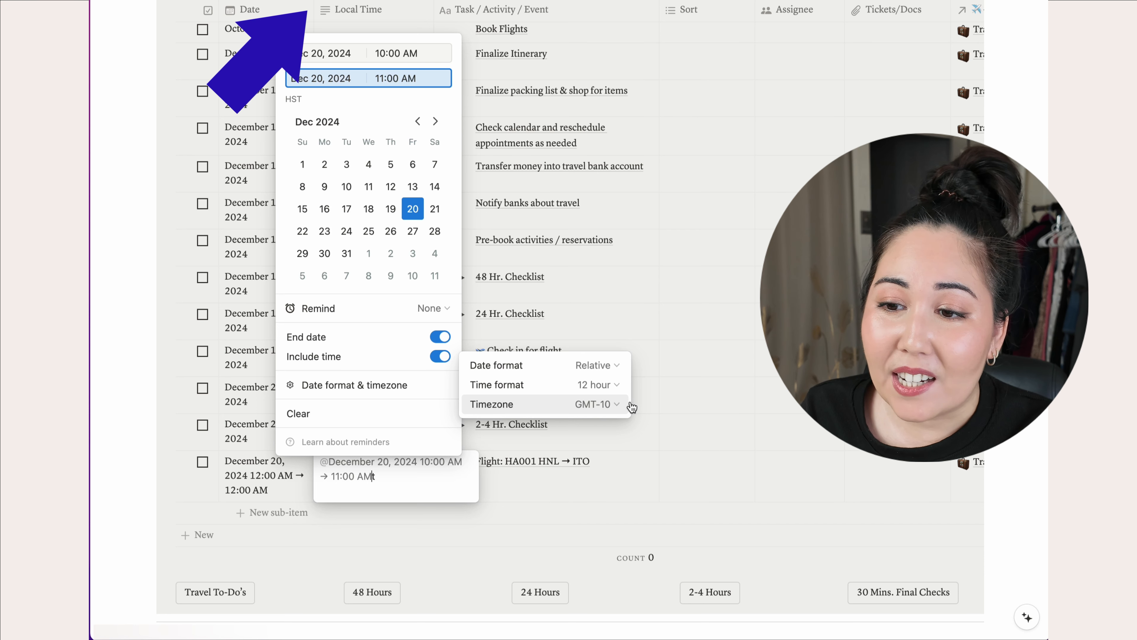
pyautogui.click(612, 464)
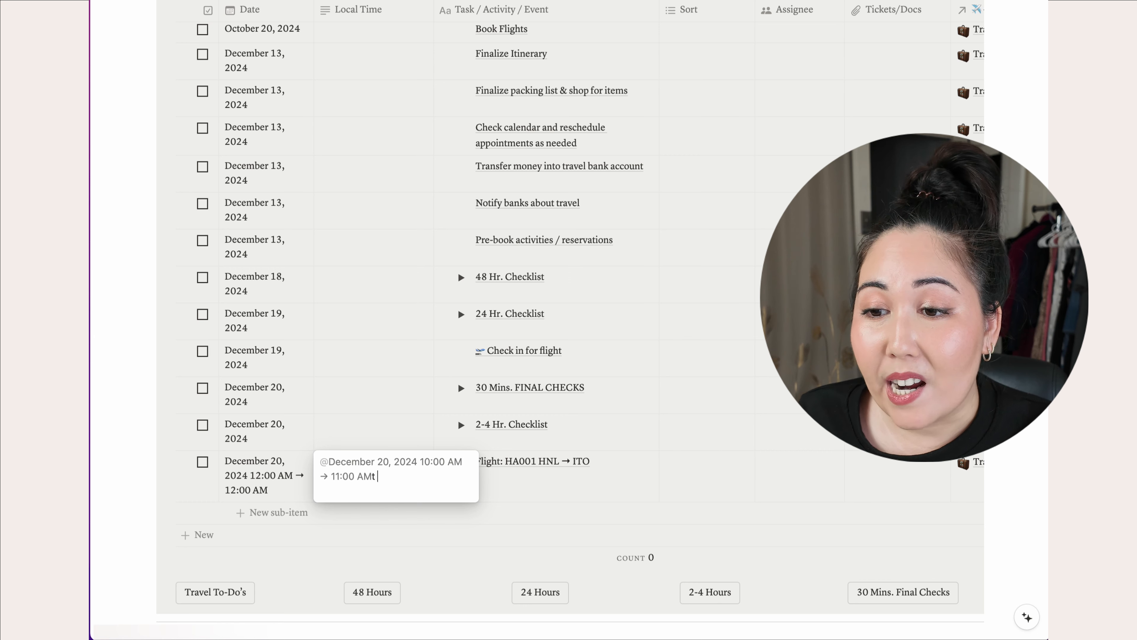
pyautogui.press('Escape')
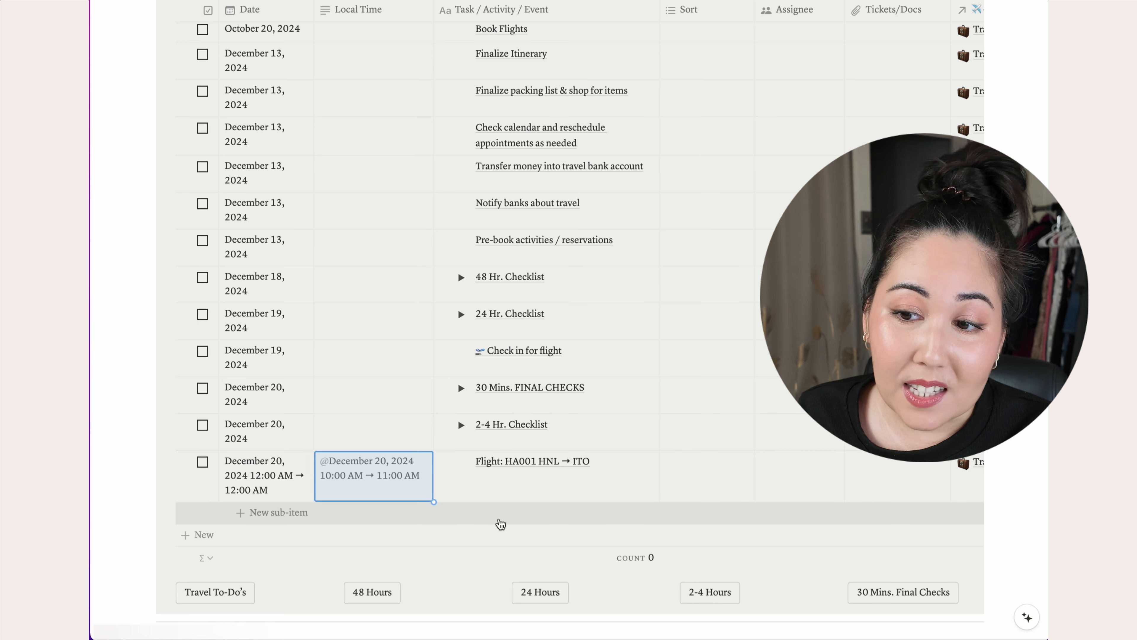
# - Tag the HA001 HNL → ITO flight row's Sort property as Flight
pyautogui.click(264, 487)
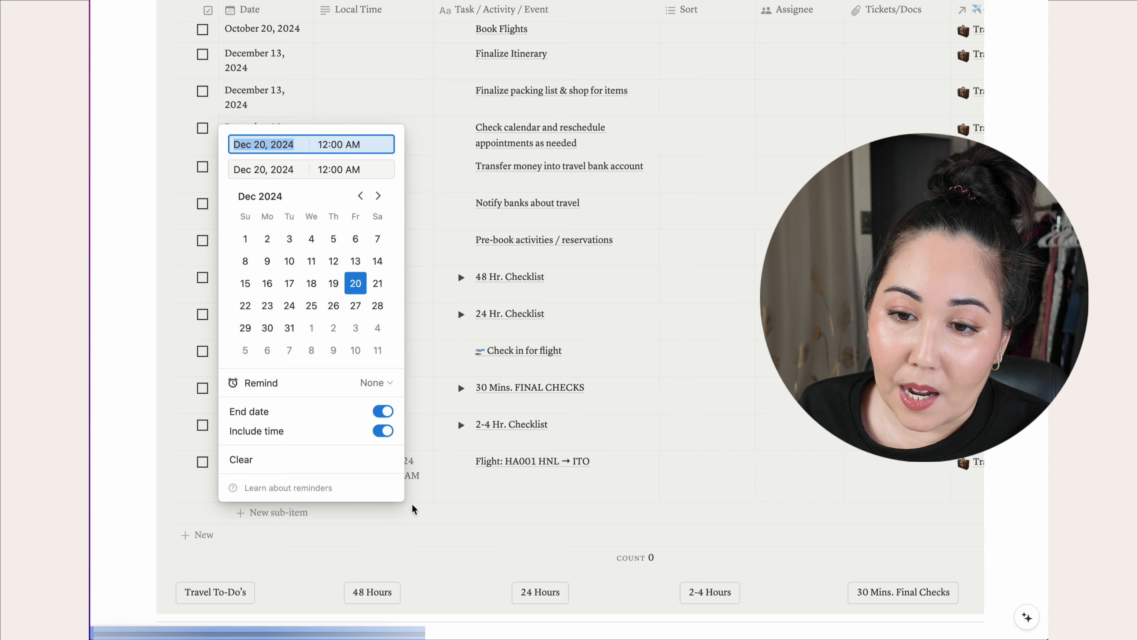
pyautogui.press('Escape')
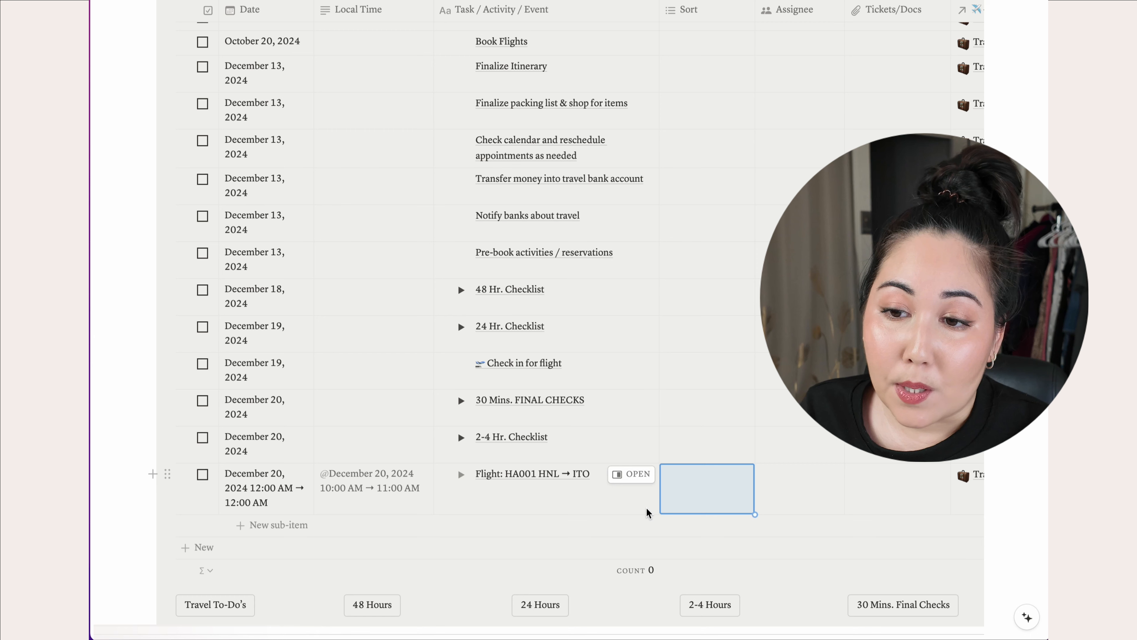
pyautogui.click(712, 492)
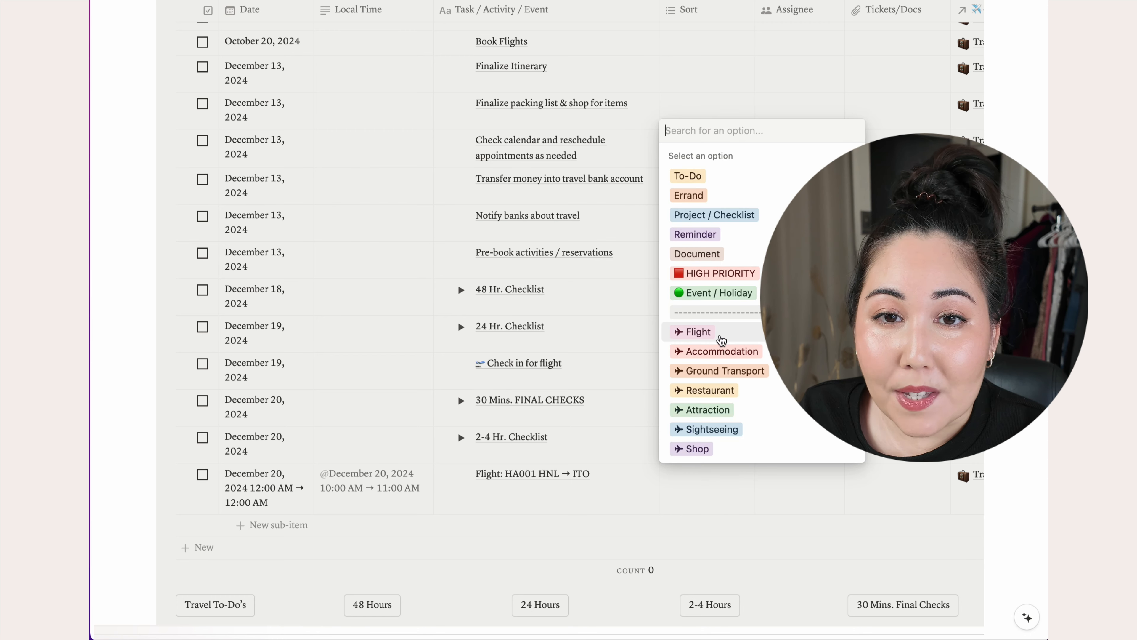
pyautogui.click(721, 341)
pyautogui.press('Escape')
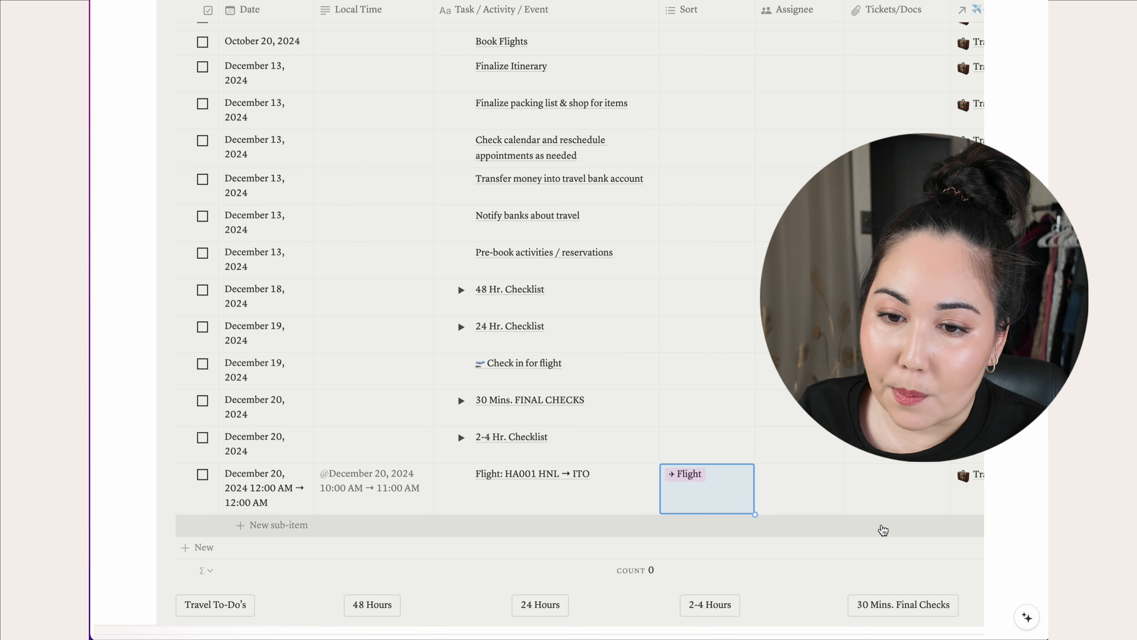
pyautogui.hscroll(2, 804, 505)
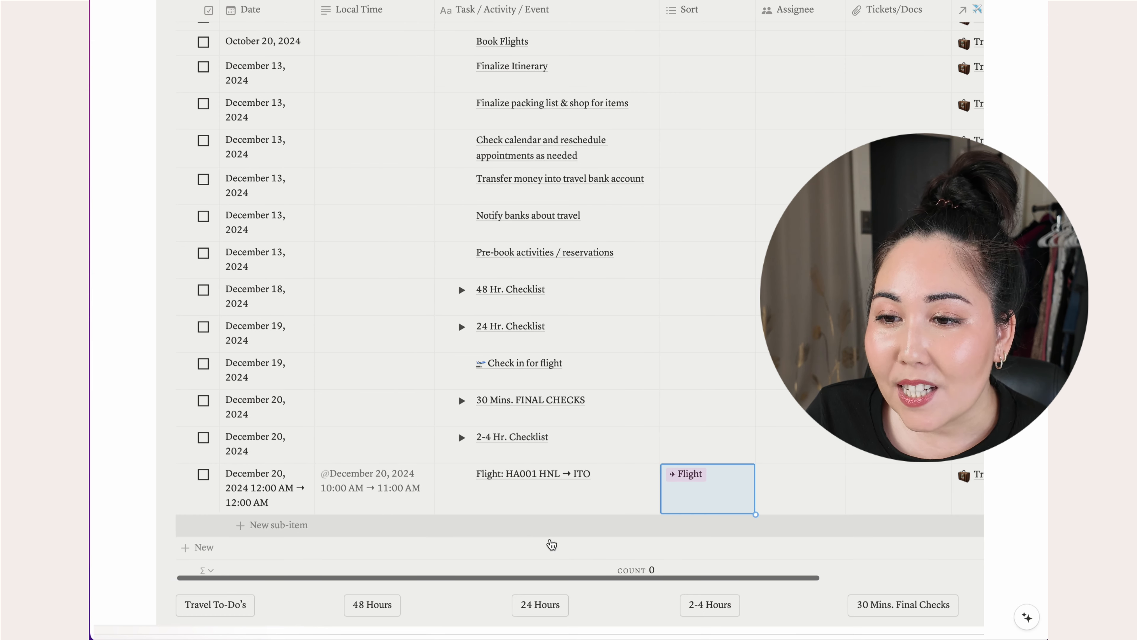
# - Add a Hotel sub-item row dated December 20, 2024
pyautogui.click(292, 533)
pyautogui.write('Hotel')
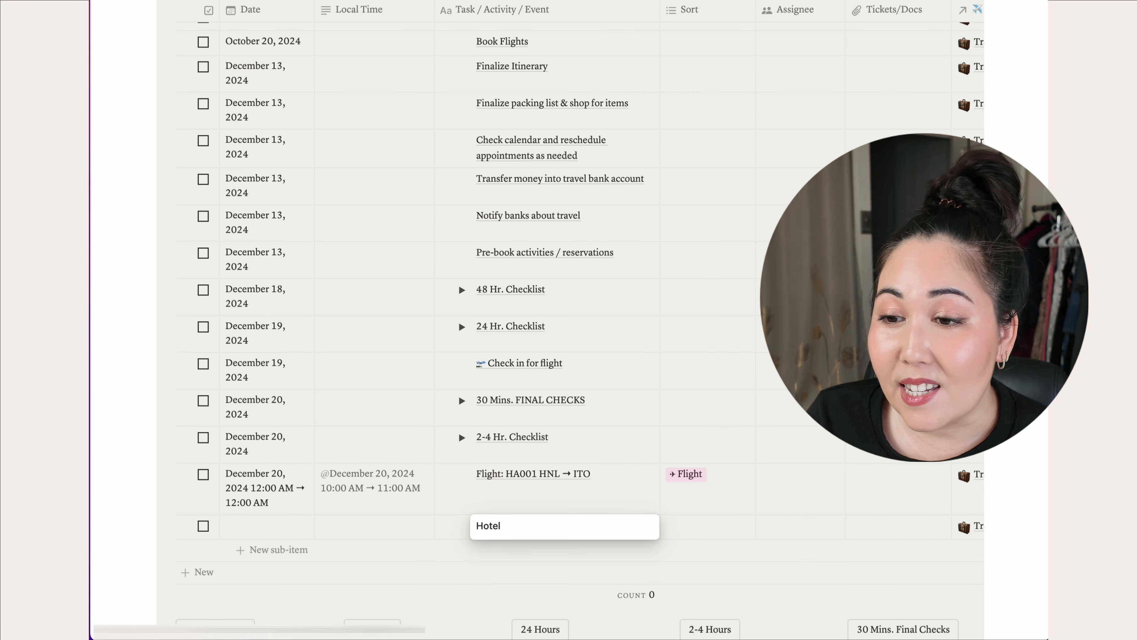
pyautogui.press('Return')
pyautogui.click(264, 535)
pyautogui.doubleClick(378, 232)
pyautogui.doubleClick(378, 232)
pyautogui.click(378, 232)
pyautogui.doubleClick(378, 231)
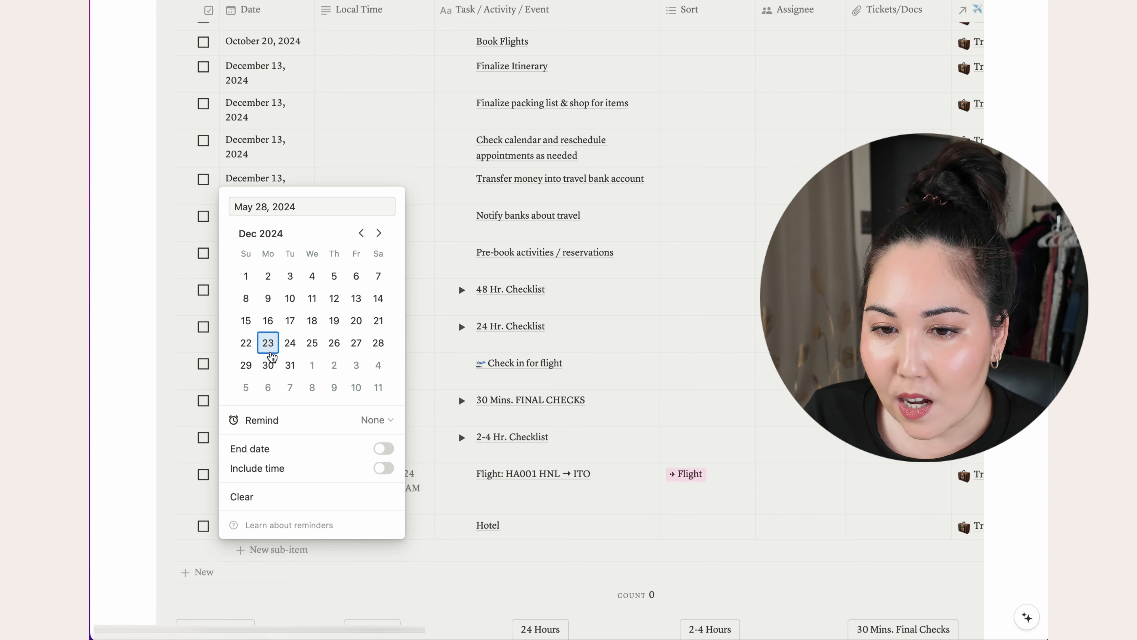
pyautogui.click(356, 320)
pyautogui.click(381, 570)
# - Tag the Hotel row's Sort property as Accommodation
pyautogui.click(692, 539)
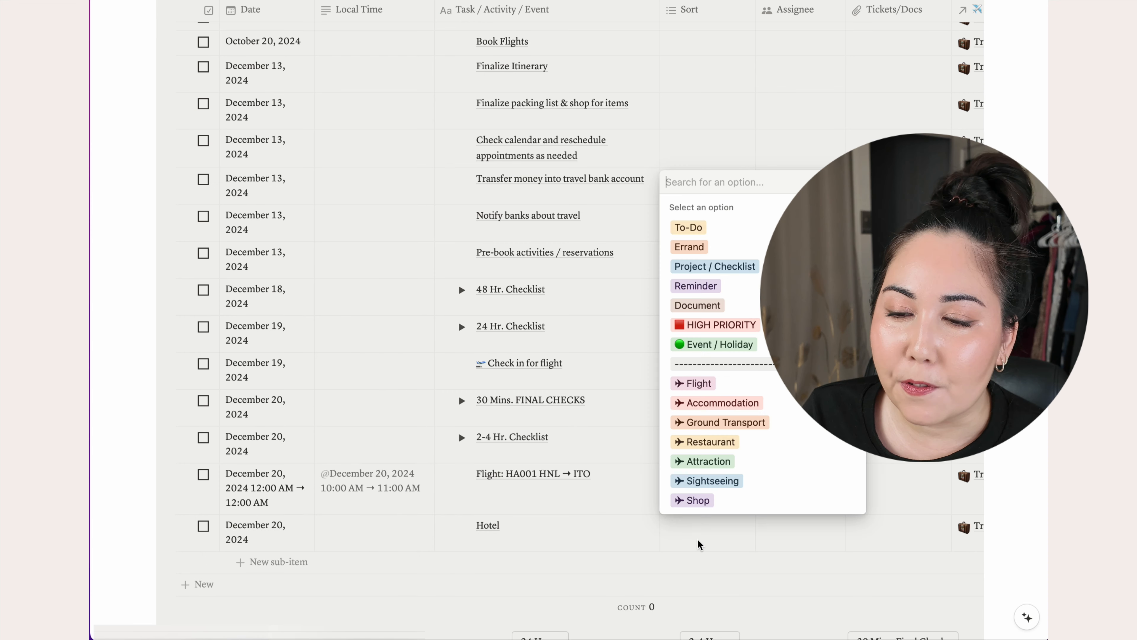
pyautogui.click(722, 404)
pyautogui.click(659, 556)
pyautogui.scroll(-1, 659, 555)
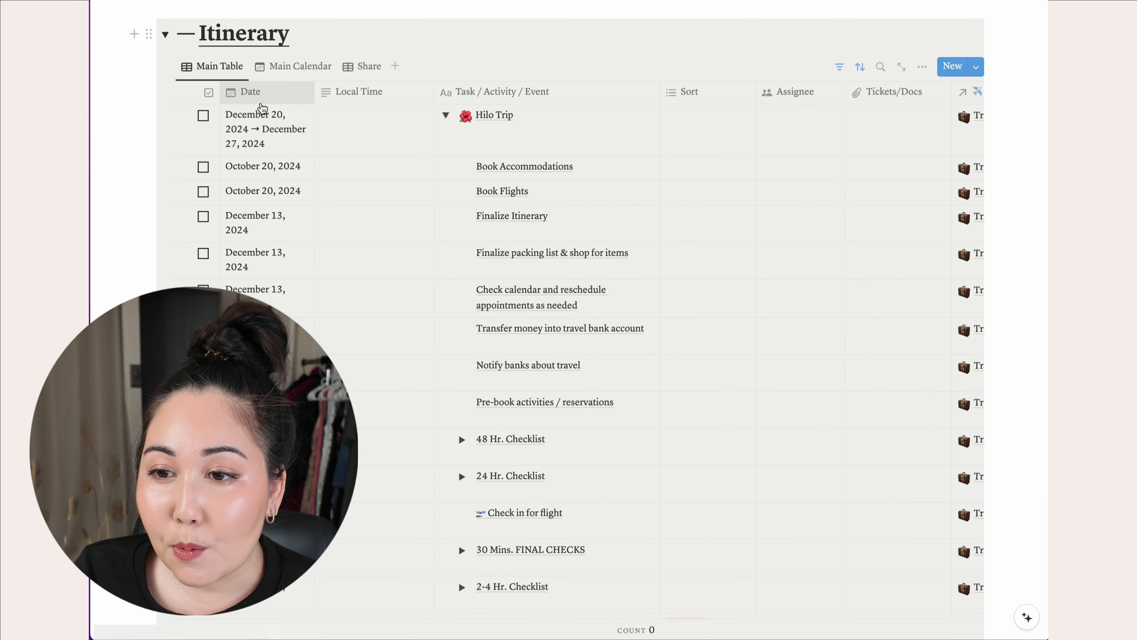
pyautogui.click(299, 68)
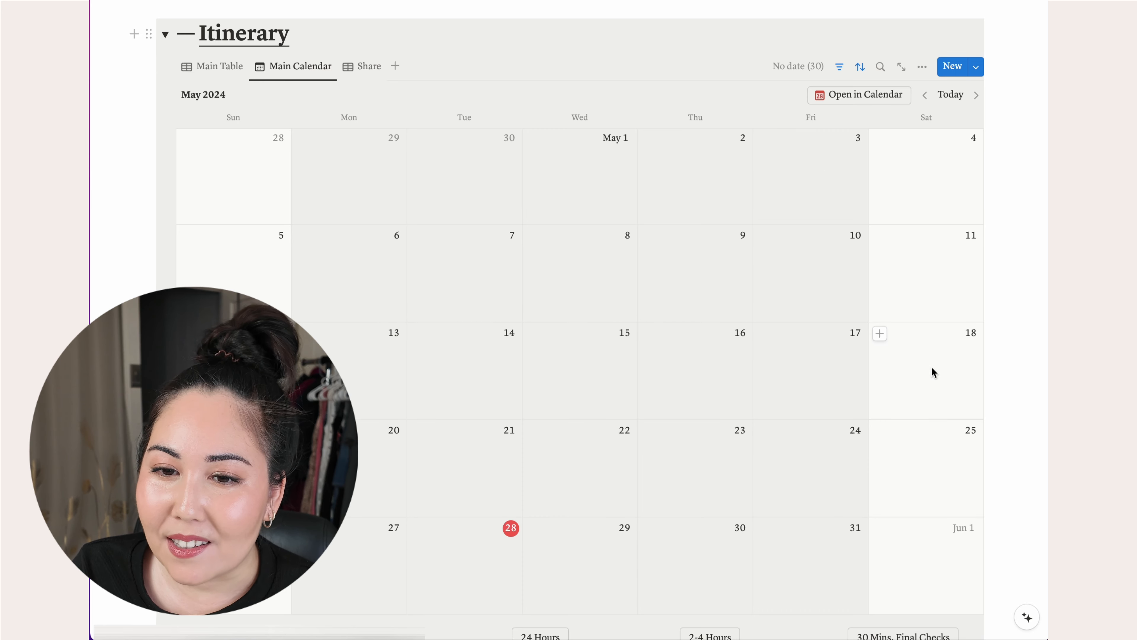
pyautogui.click(977, 95)
pyautogui.click(977, 95)
pyautogui.click(977, 95)
pyautogui.click(977, 95)
pyautogui.click(977, 95)
pyautogui.click(977, 95)
pyautogui.click(977, 95)
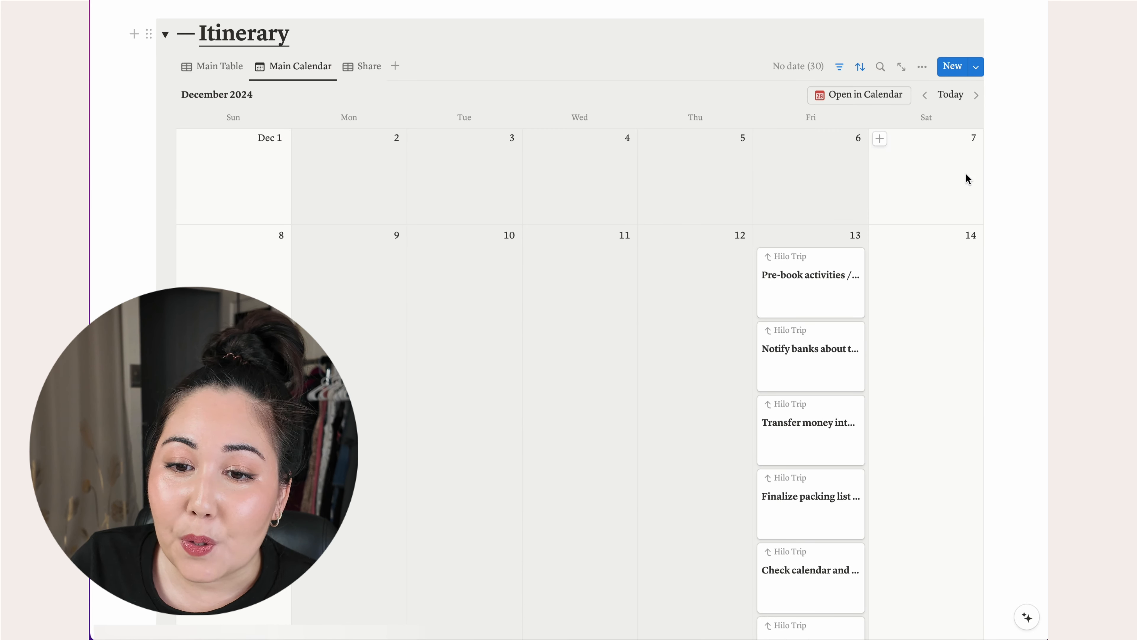
pyautogui.scroll(-6, 970, 175)
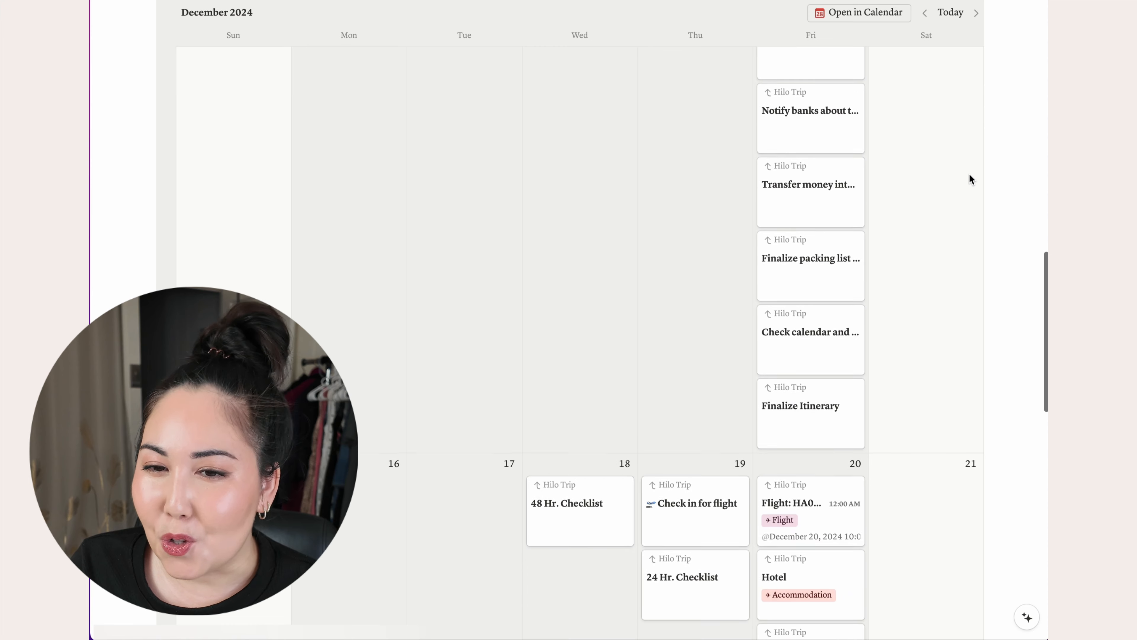
pyautogui.scroll(-4, 970, 175)
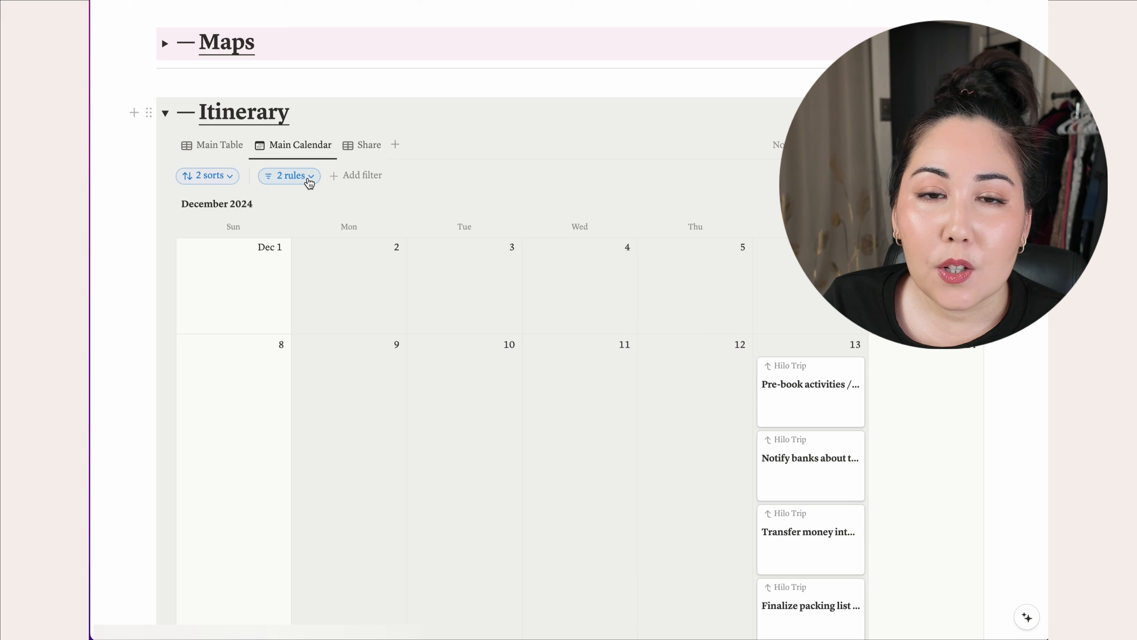
# - Set the calendar filter's Parent Task rule to Hilo Trip
pyautogui.click(308, 176)
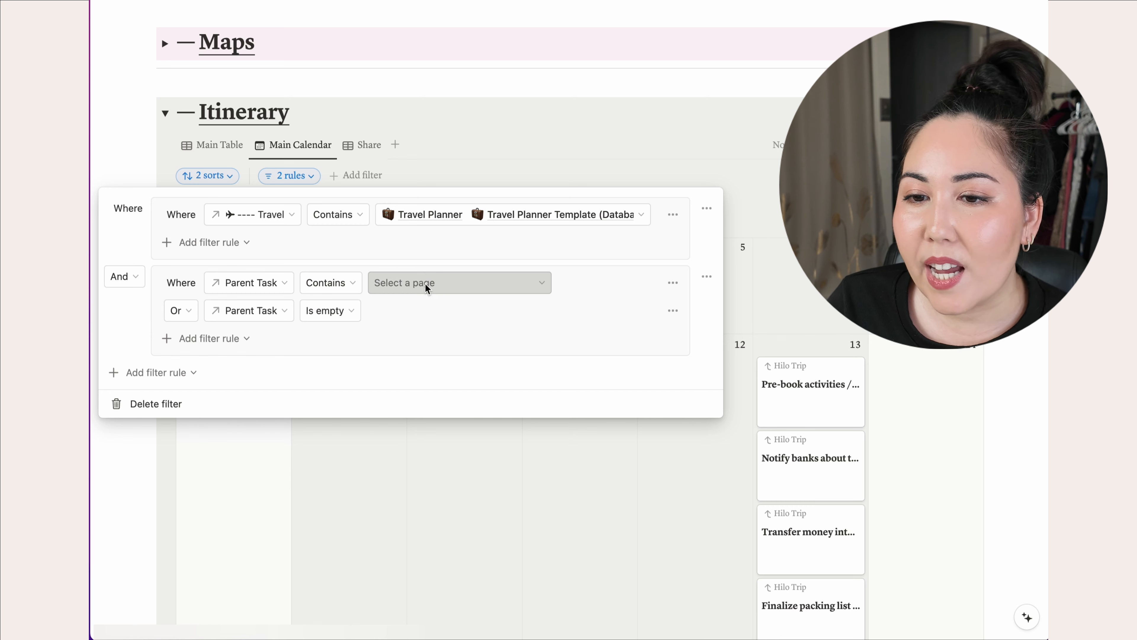
pyautogui.click(426, 287)
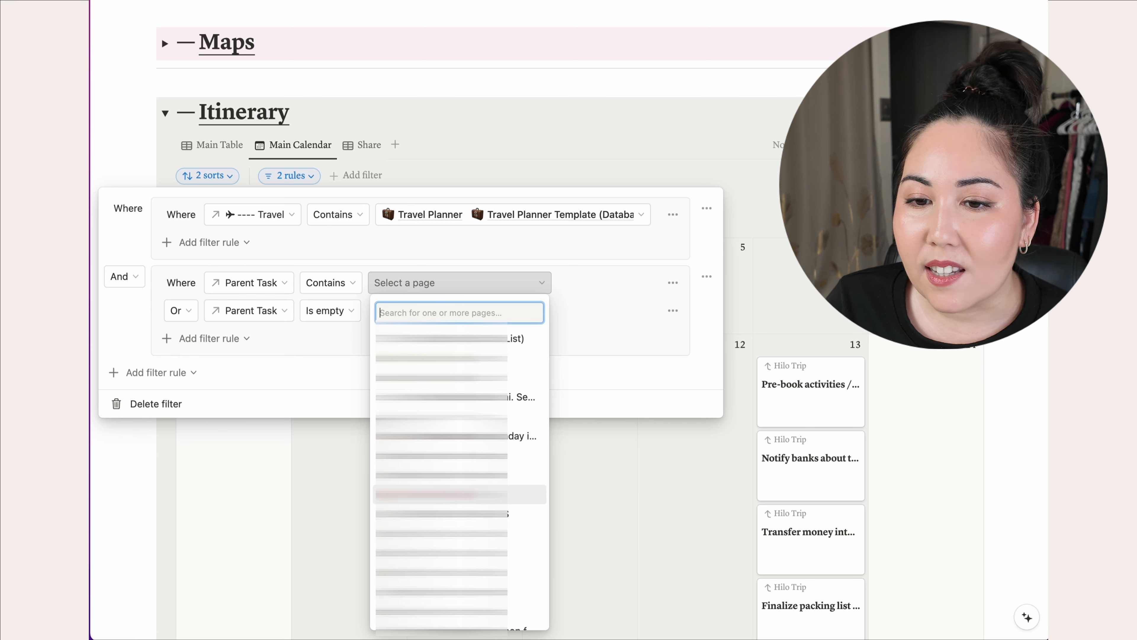
pyautogui.click(447, 494)
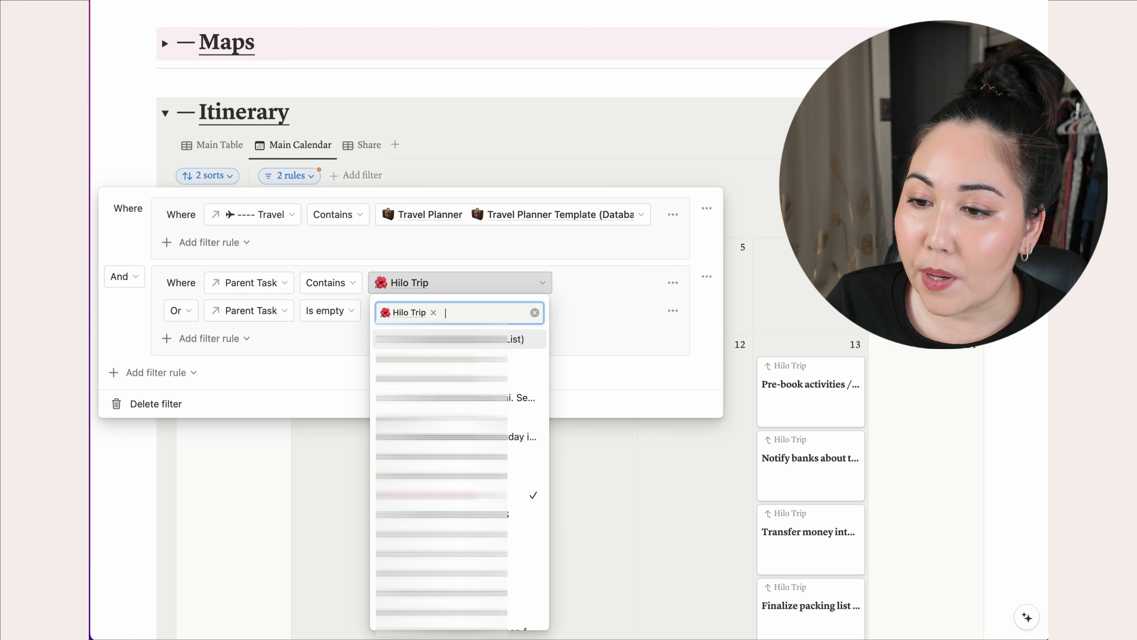
pyautogui.click(777, 329)
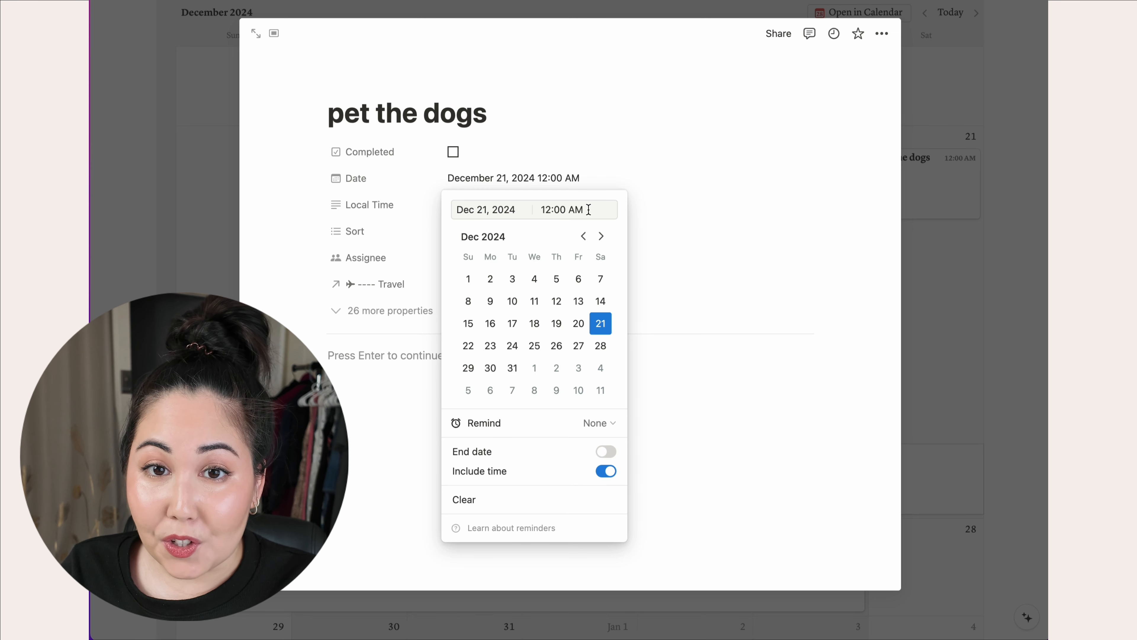
# - Set the pet the dogs entry's date time to 1:00 PM
pyautogui.moveTo(583, 209); pyautogui.dragTo(508, 209)
pyautogui.write('1:00 PM')
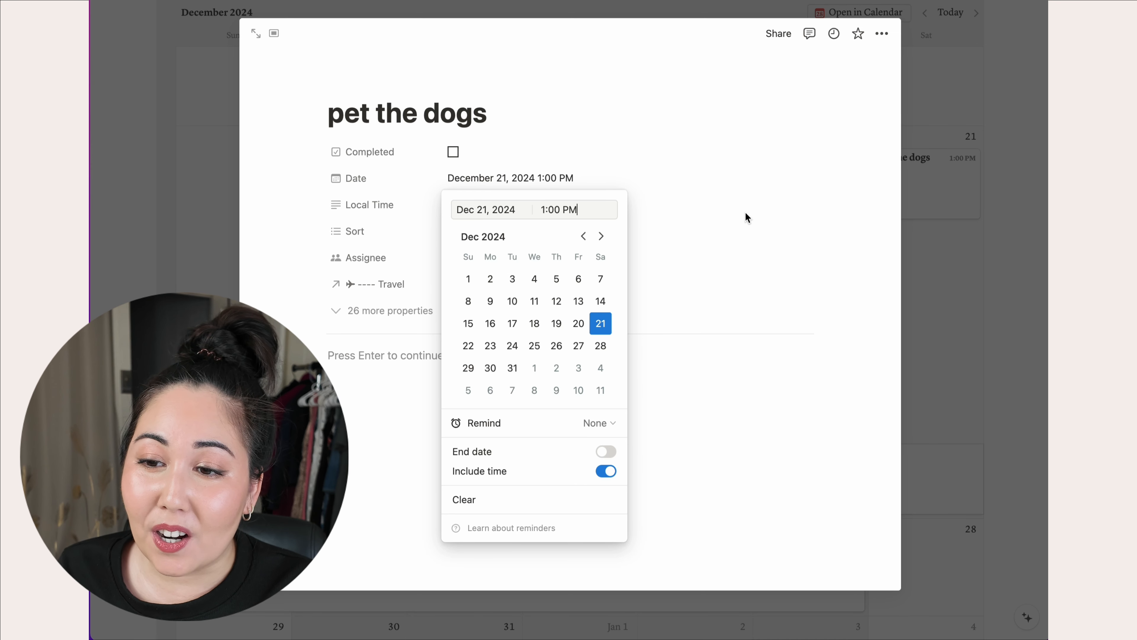
pyautogui.click(708, 198)
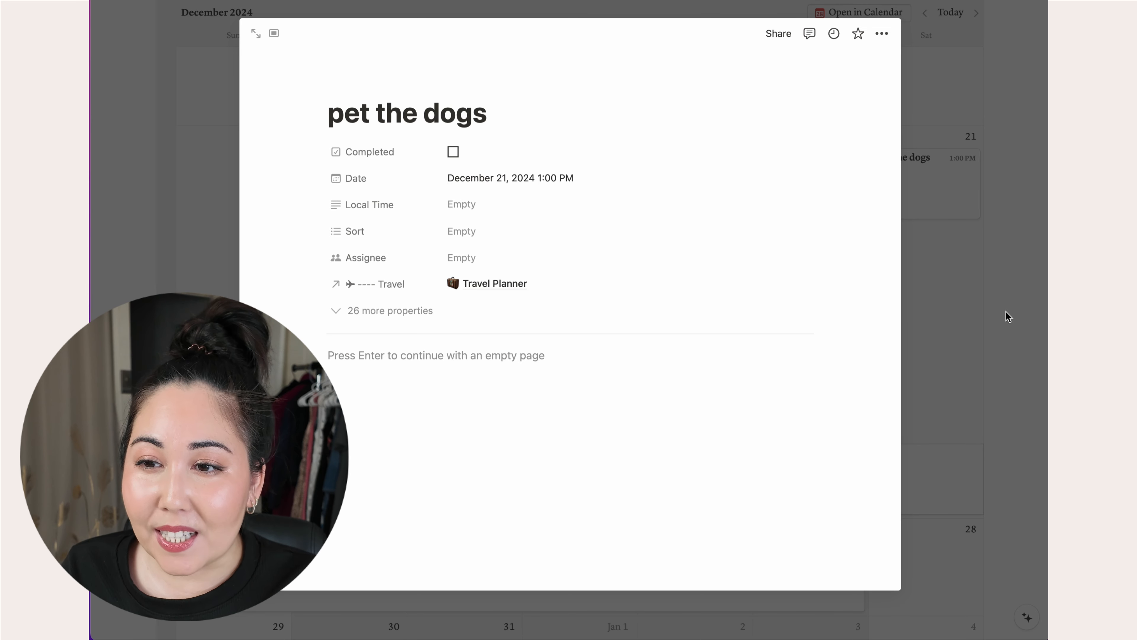
# - Fill its Local Time with December 21, 2024 at 1:00 PM
pyautogui.click(482, 206)
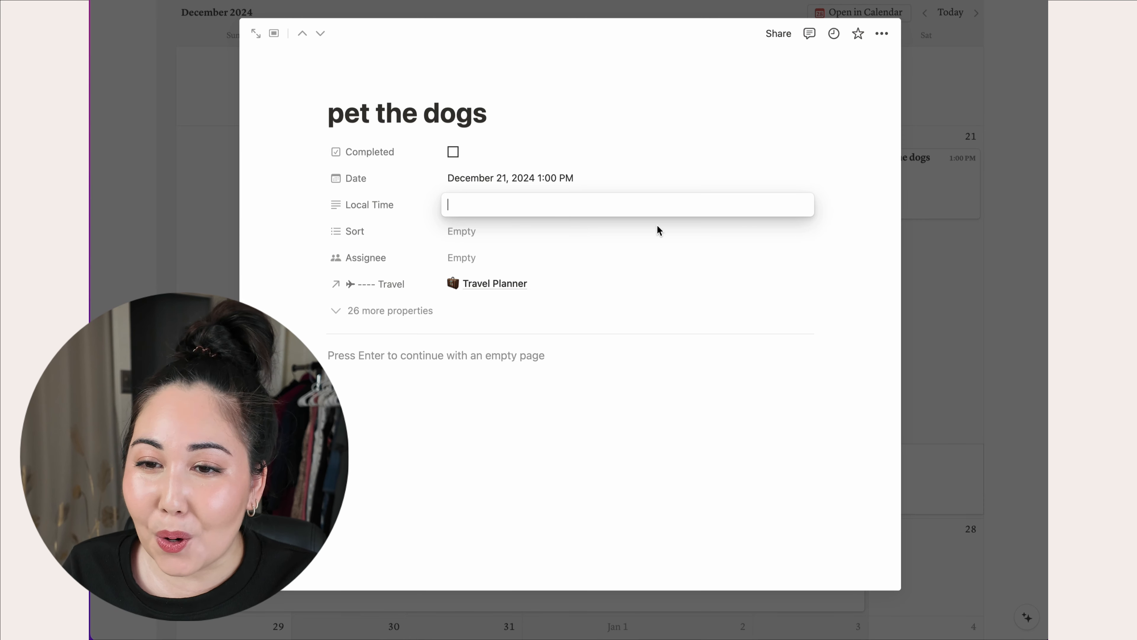
pyautogui.write('decem')
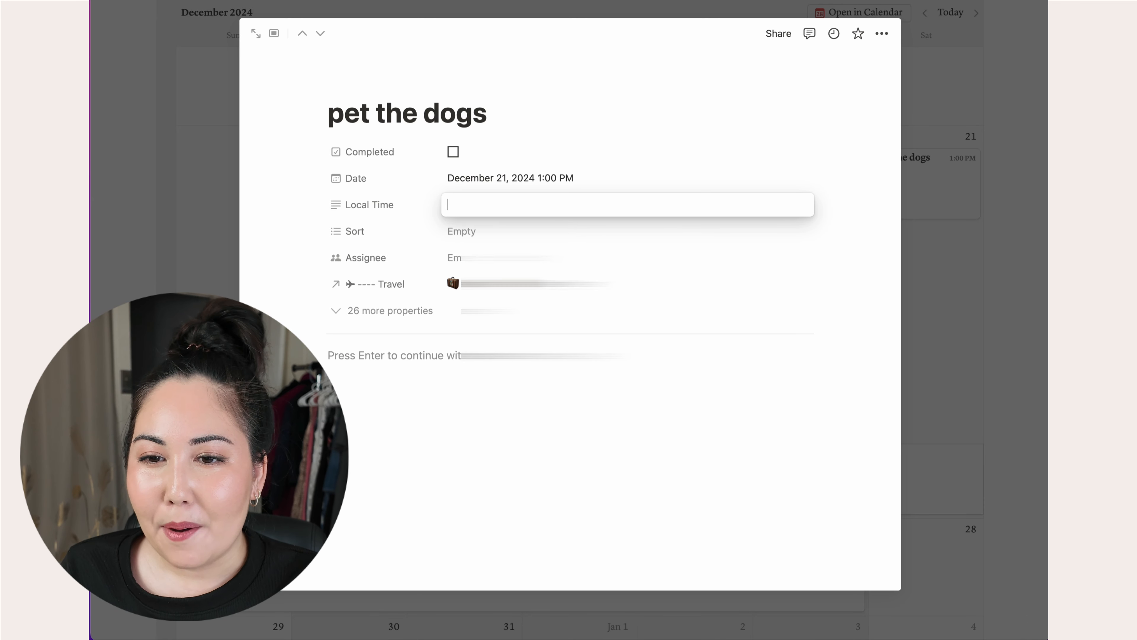
pyautogui.write('@decem')
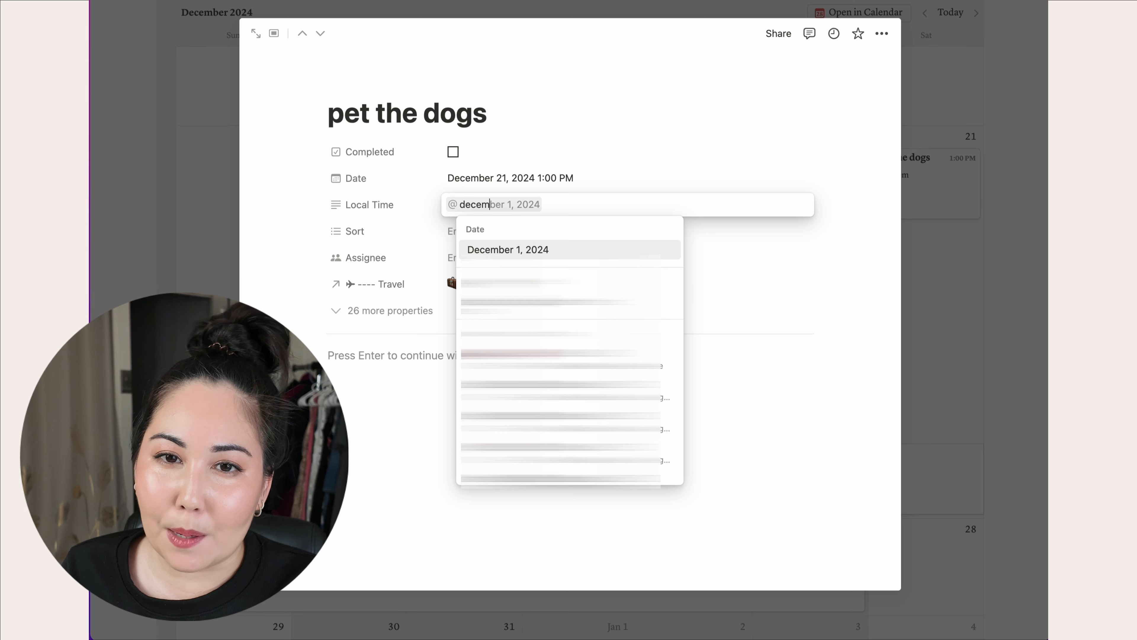
pyautogui.write('ber')
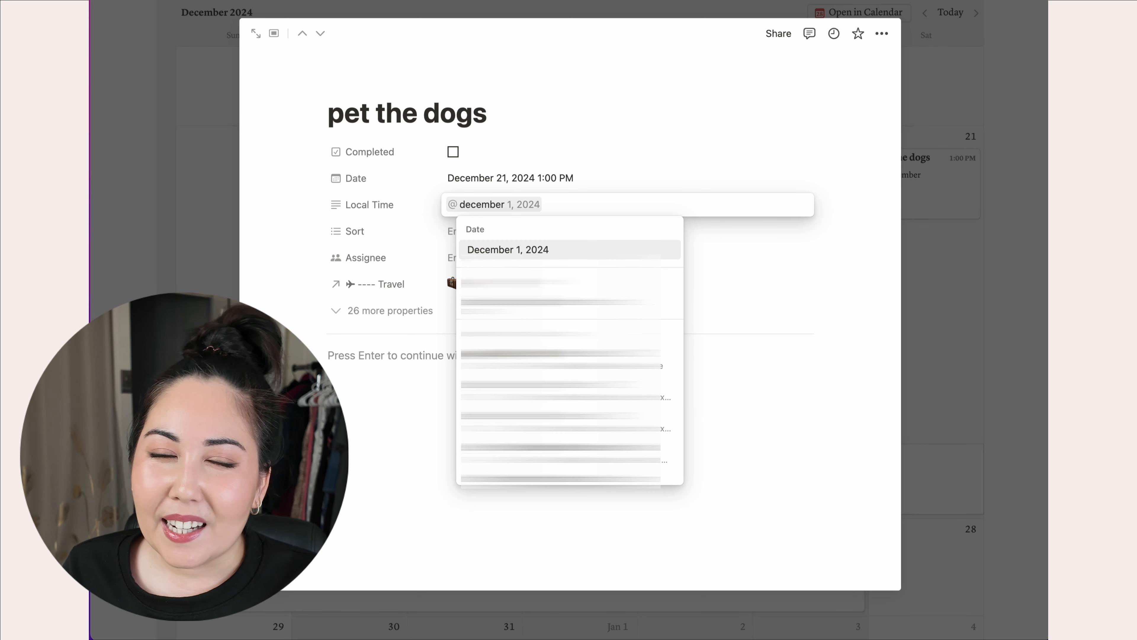
pyautogui.write(' 21')
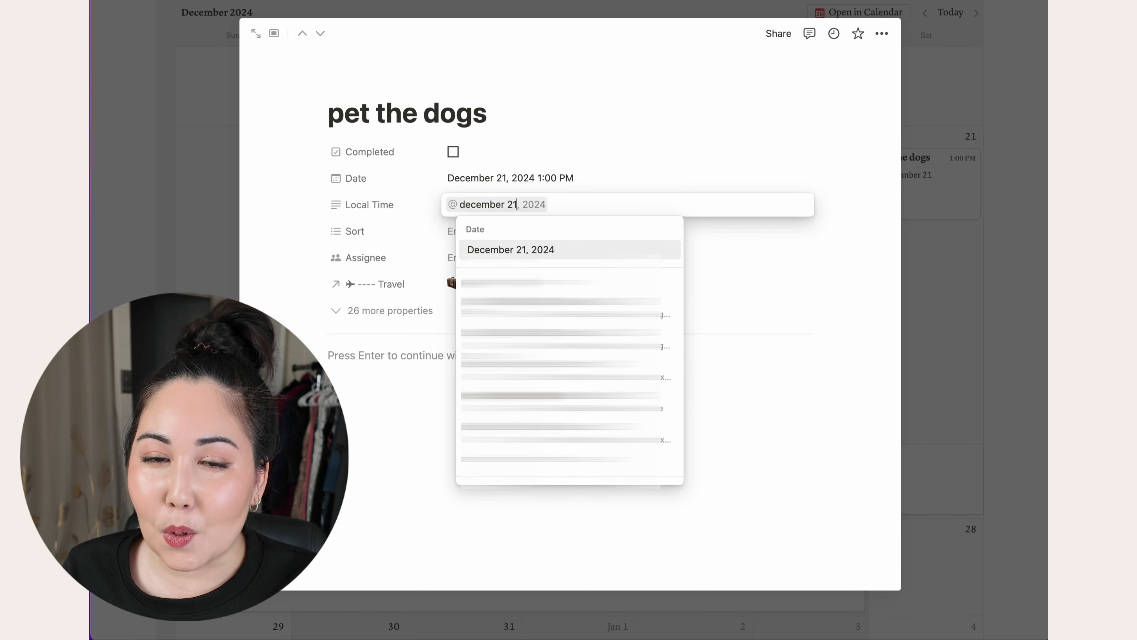
pyautogui.click(499, 249)
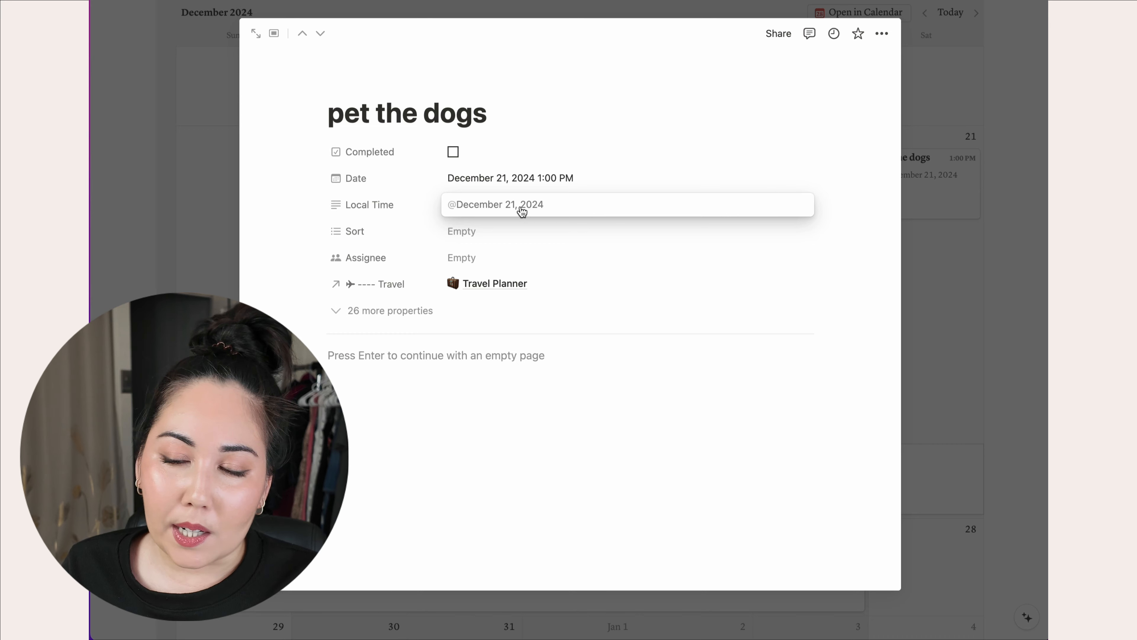
pyautogui.click(498, 204)
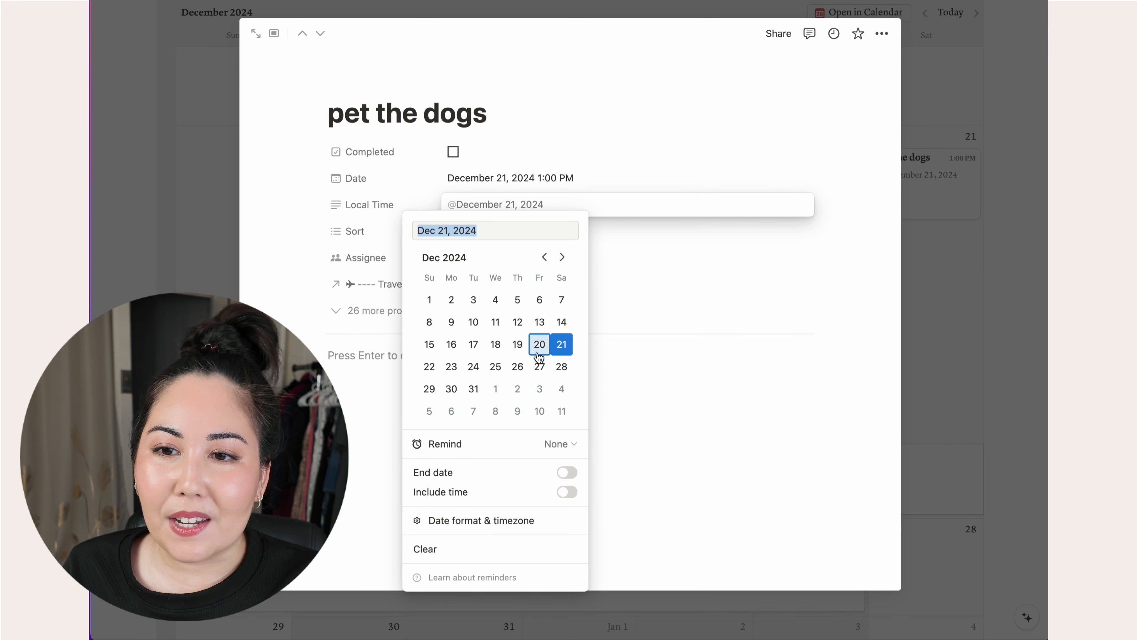
pyautogui.click(568, 494)
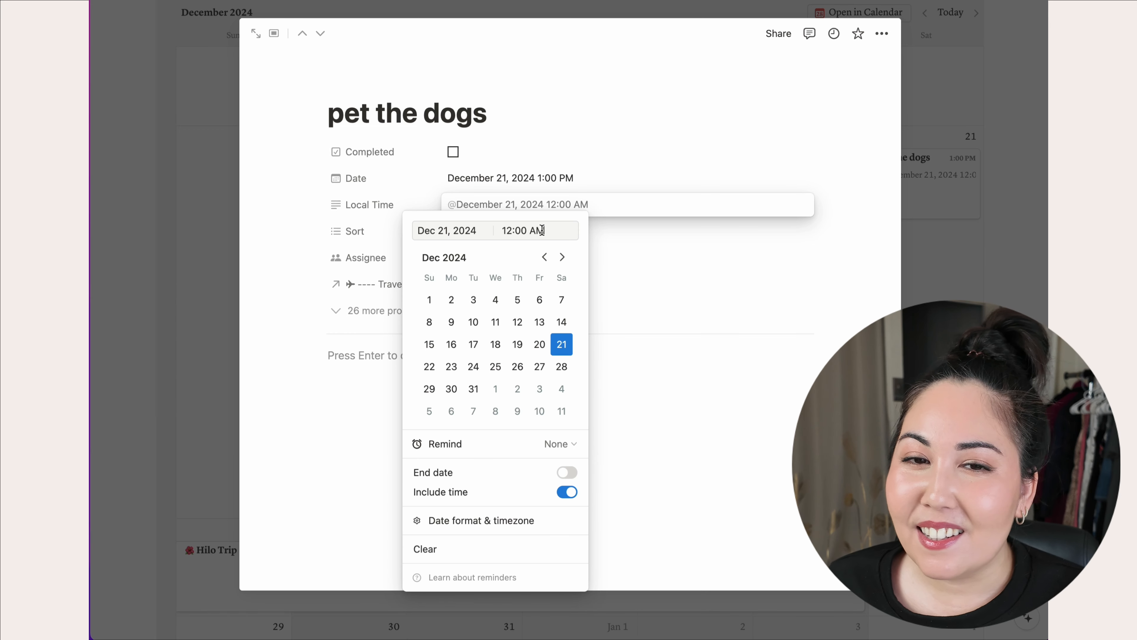
pyautogui.moveTo(548, 231); pyautogui.dragTo(474, 229)
pyautogui.write('1pm')
pyautogui.press('Return')
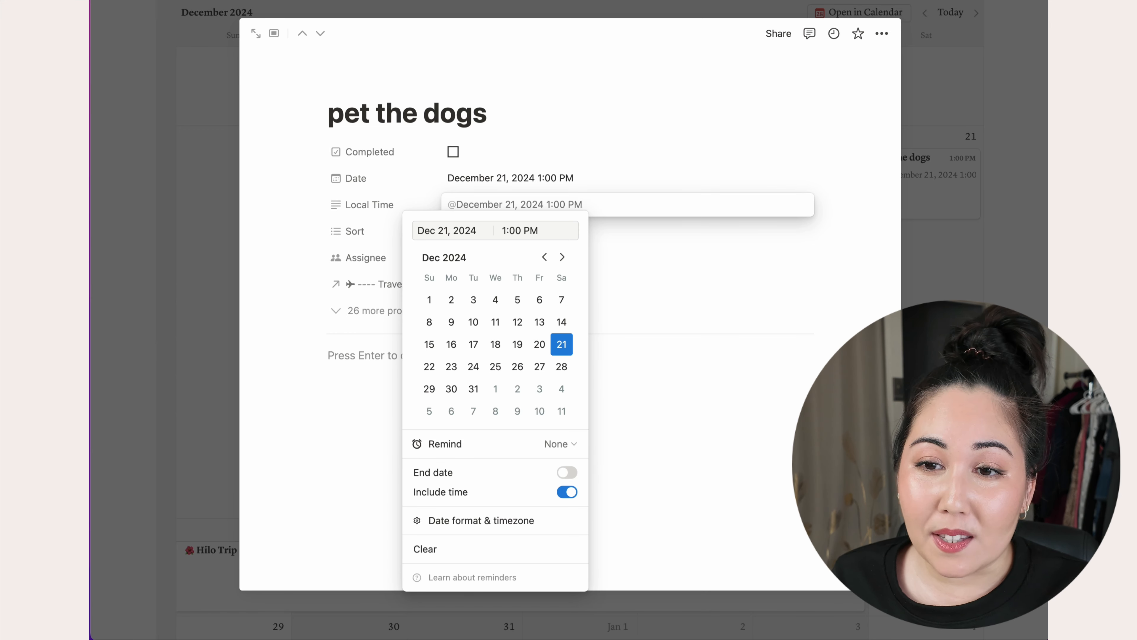
pyautogui.press('Escape')
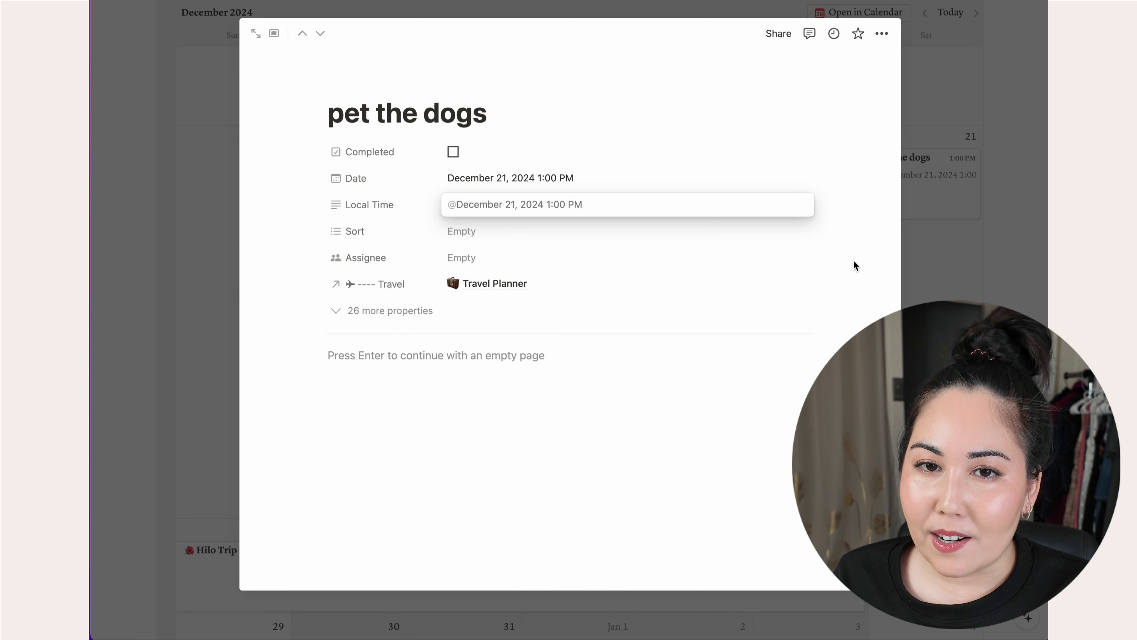
pyautogui.press('Escape')
pyautogui.press('Escape')
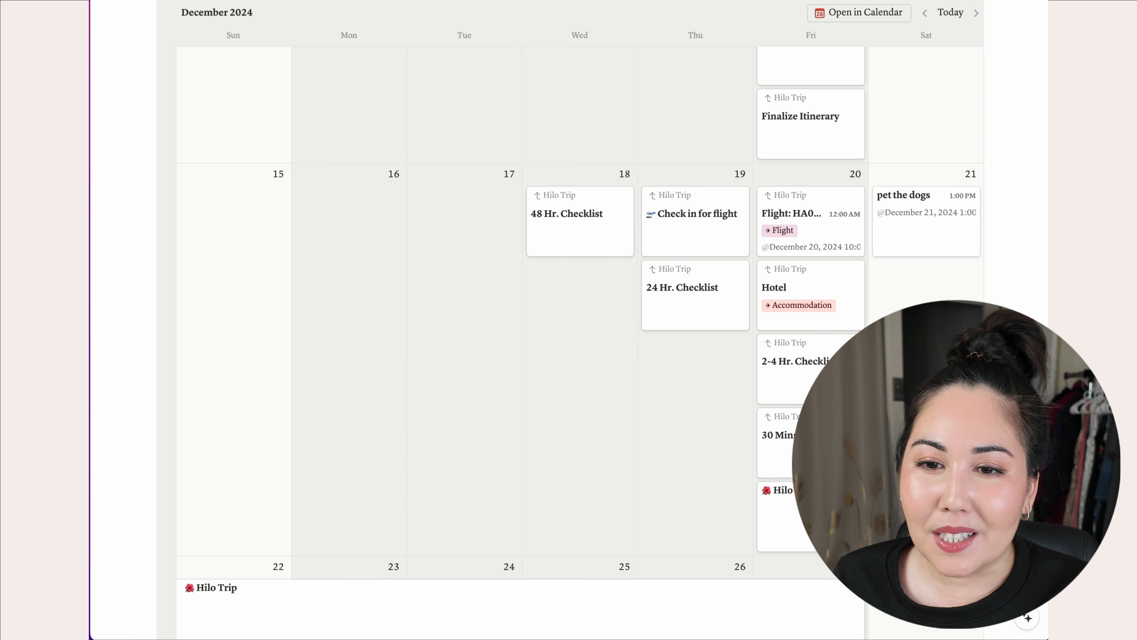
# - Sort the pet the dogs entry as Attraction
pyautogui.click(936, 226)
pyautogui.click(506, 230)
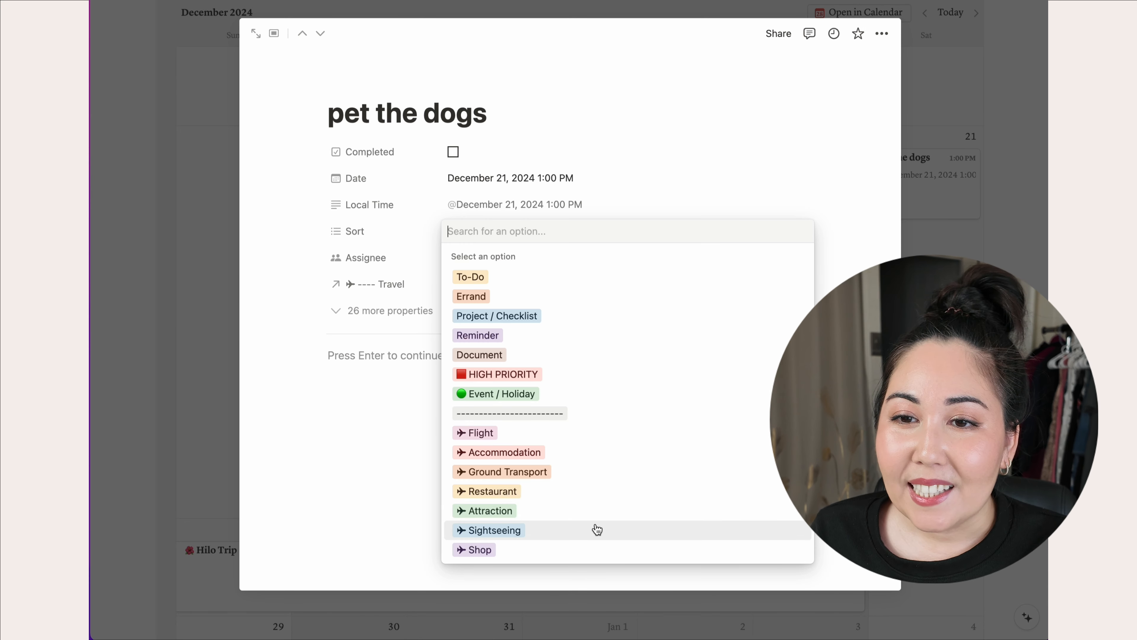
pyautogui.click(590, 514)
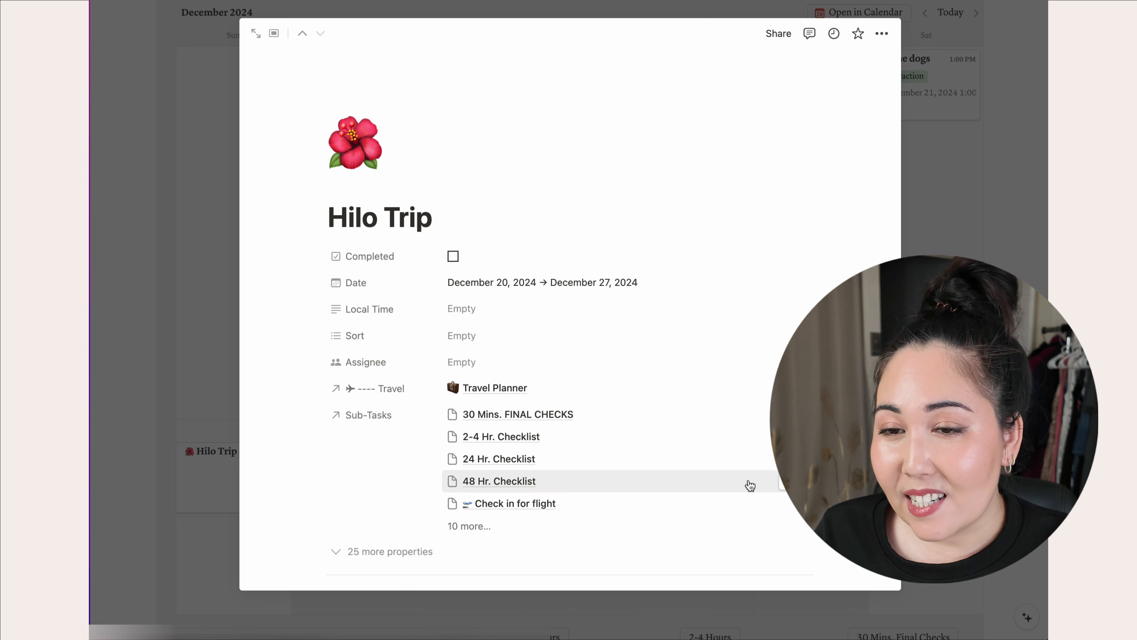
# - Add a bold 'Ideas' heading in the Hilo Trip page body
pyautogui.scroll(-5, 748, 479)
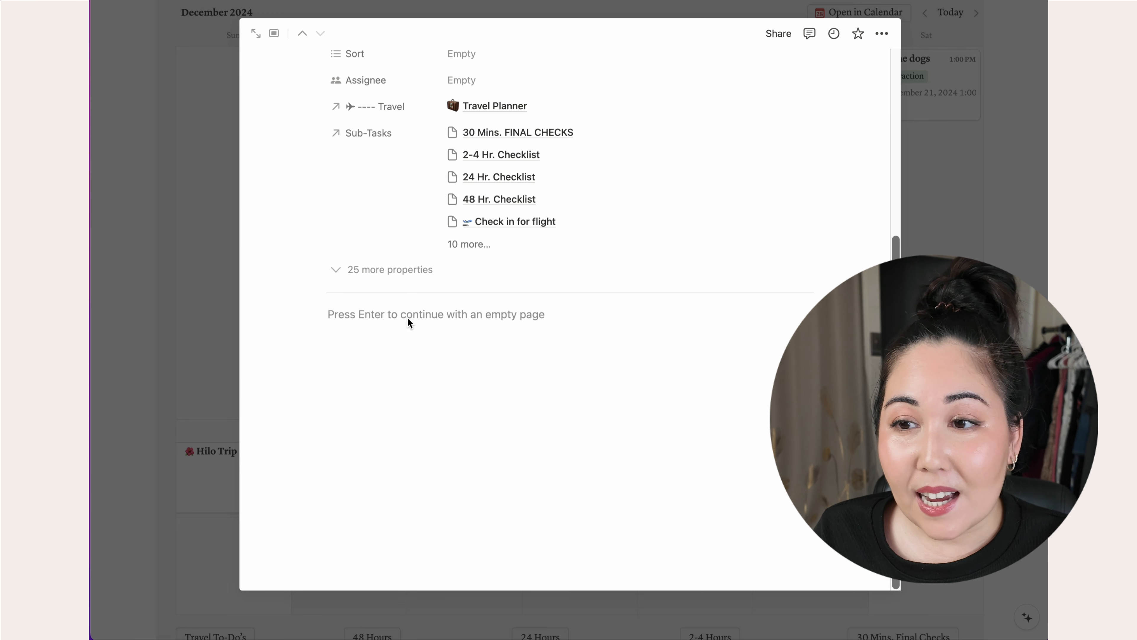
pyautogui.click(394, 318)
pyautogui.scroll(2, 394, 317)
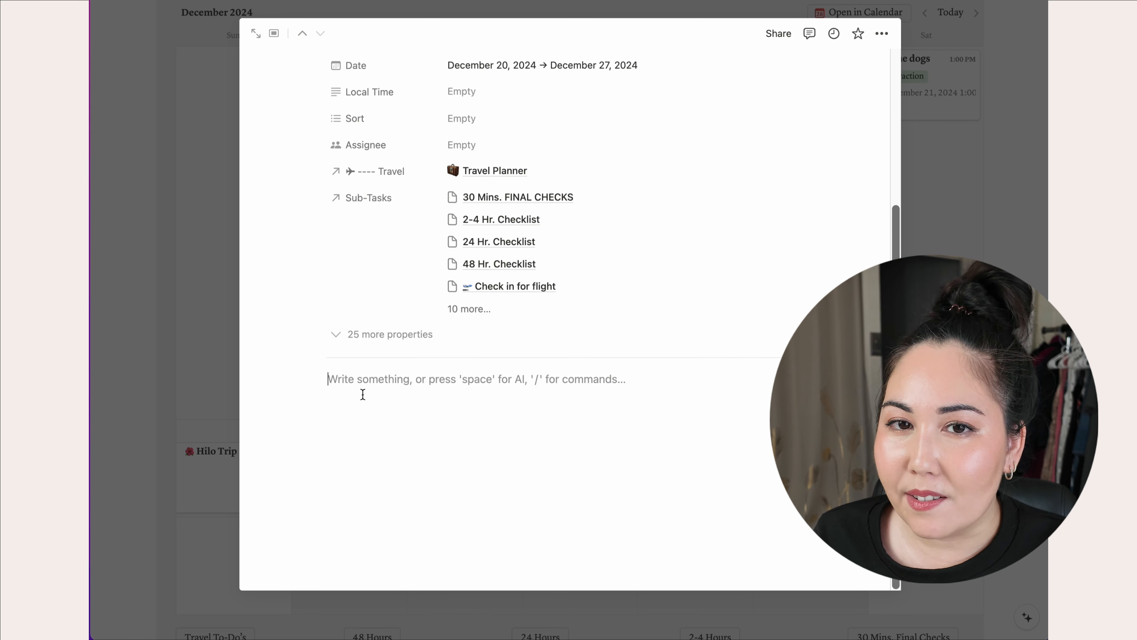
pyautogui.write('Idea')
pyautogui.press('BackSpace')
pyautogui.press('BackSpace')
pyautogui.press('BackSpace')
pyautogui.press('BackSpace')
pyautogui.write('Id')
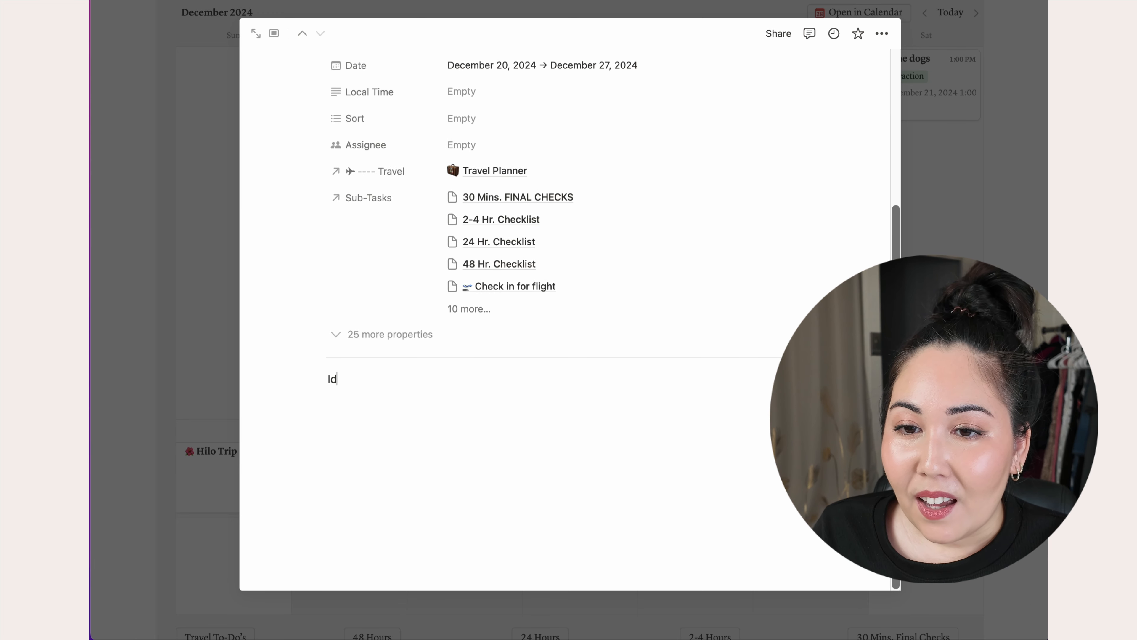
pyautogui.moveTo(356, 381); pyautogui.dragTo(319, 380)
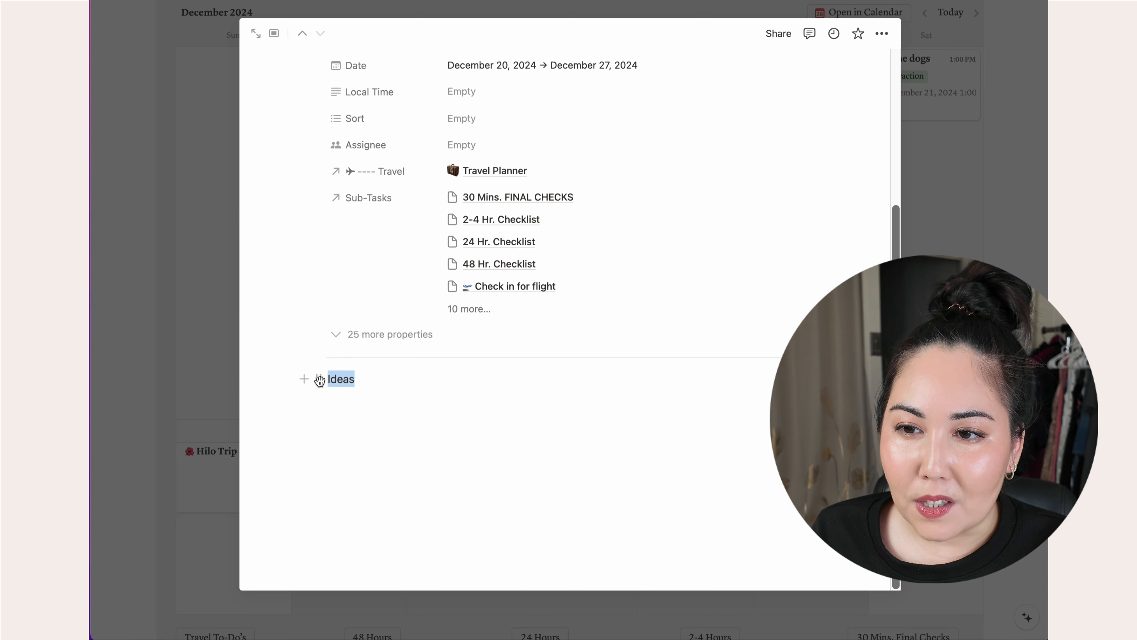
pyautogui.press('super+b')
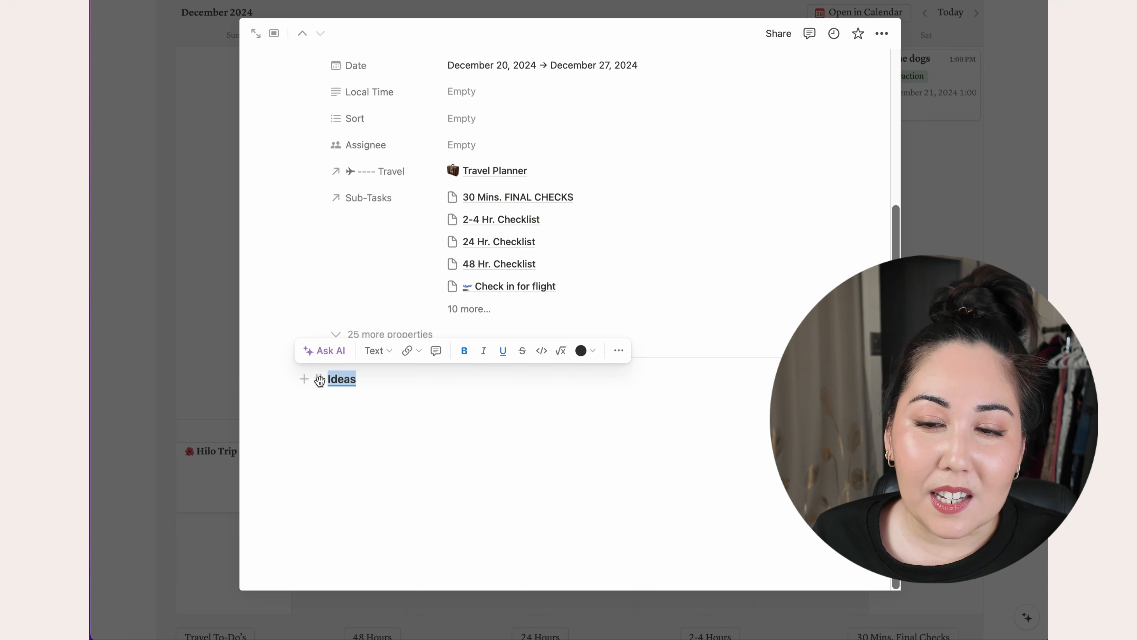
pyautogui.click(381, 381)
pyautogui.press('Return')
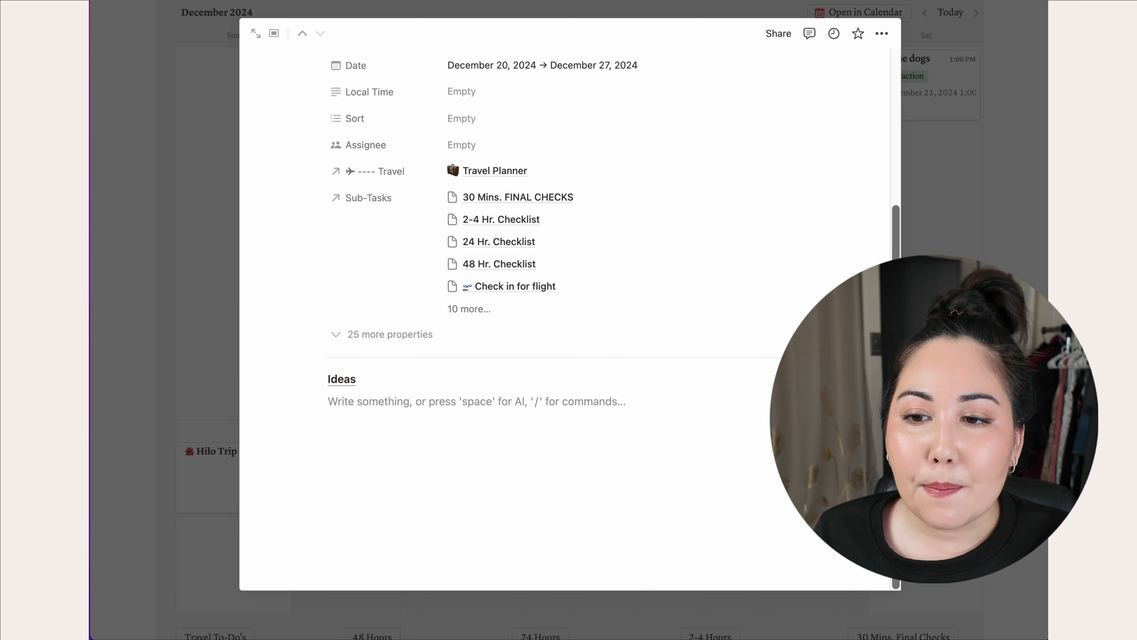
# - Add 'sum leung' and 'KTA cupcakes' to-dos under Ideas and close the page preview
pyautogui.write('[] ')
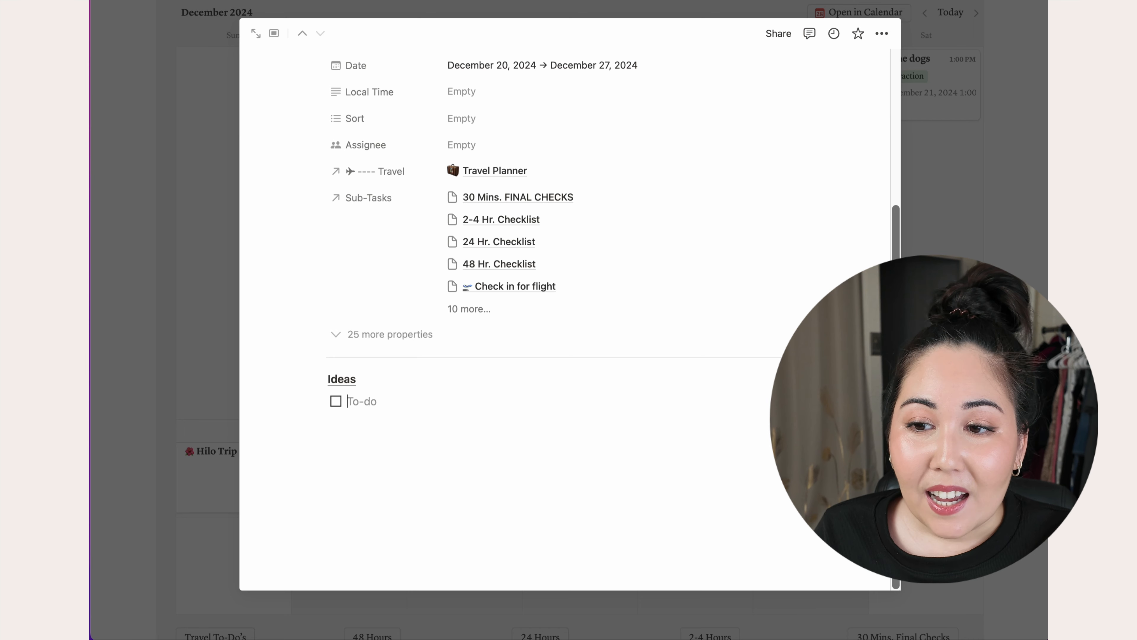
pyautogui.write('sum leung')
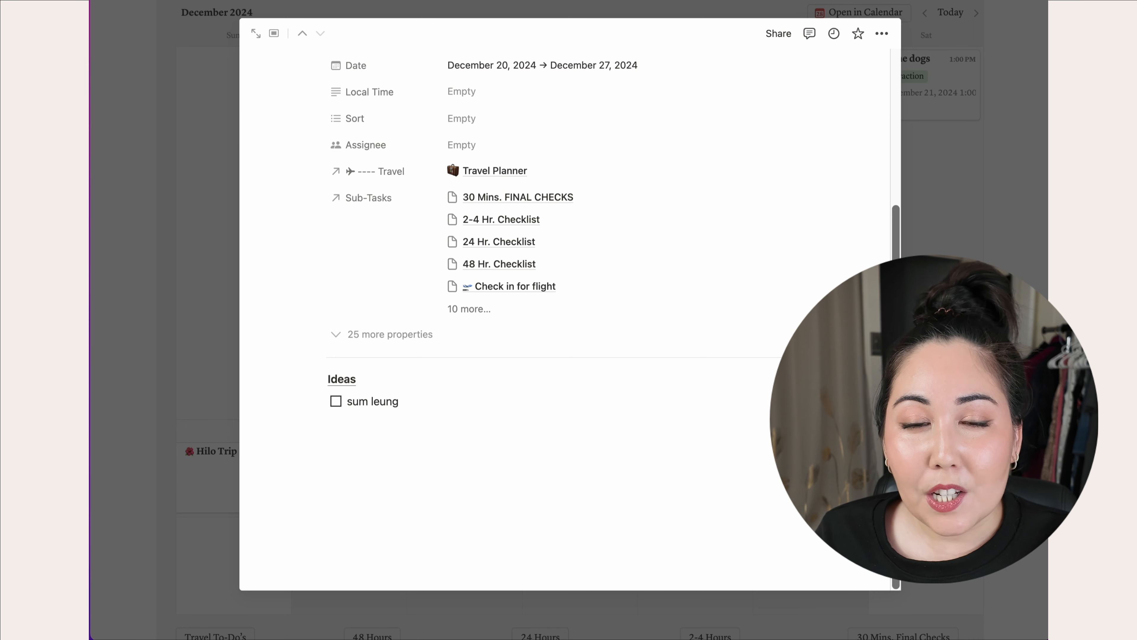
pyautogui.press('Return')
pyautogui.write('KTA cupcakes')
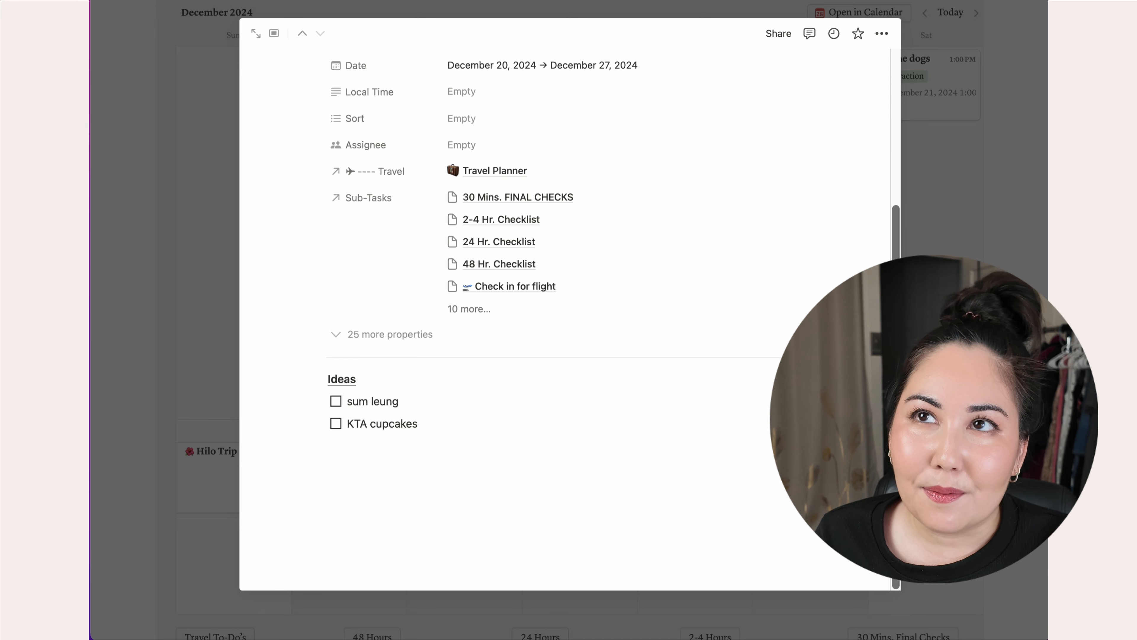
pyautogui.press('Escape')
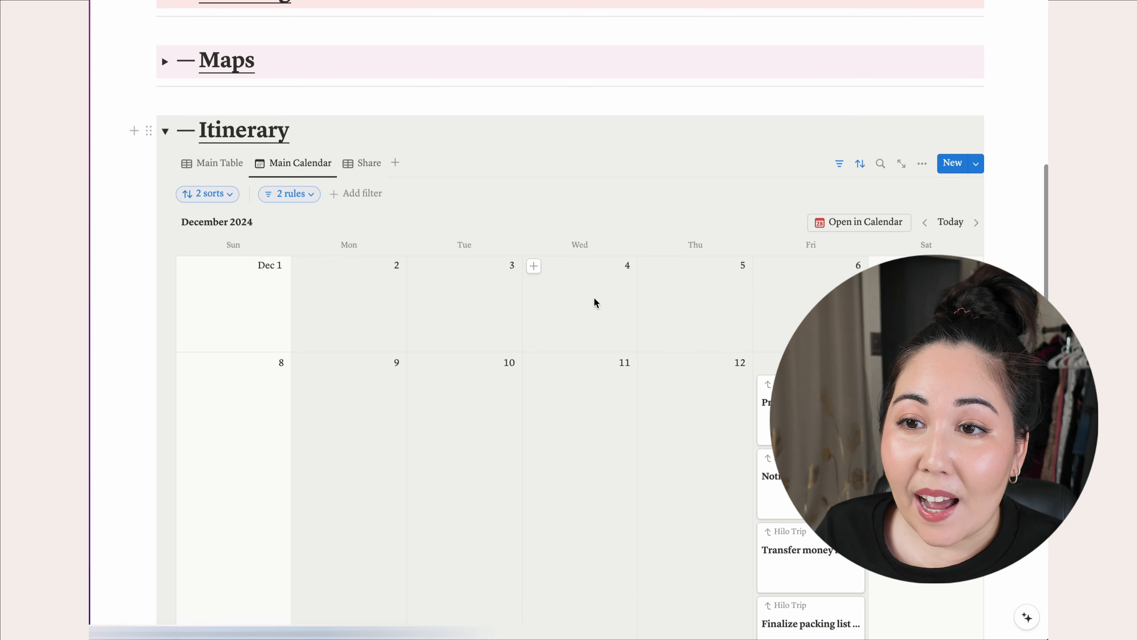
# - Switch the Itinerary to the Share table and screenshot its trip rows
pyautogui.click(367, 168)
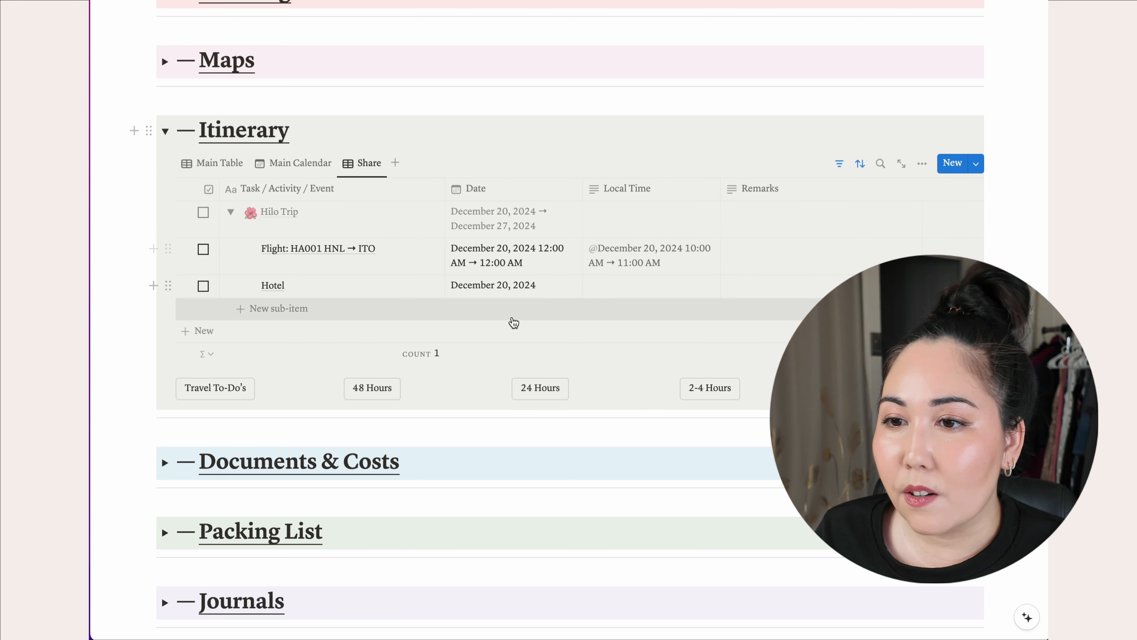
pyautogui.scroll(-1, 222, 250)
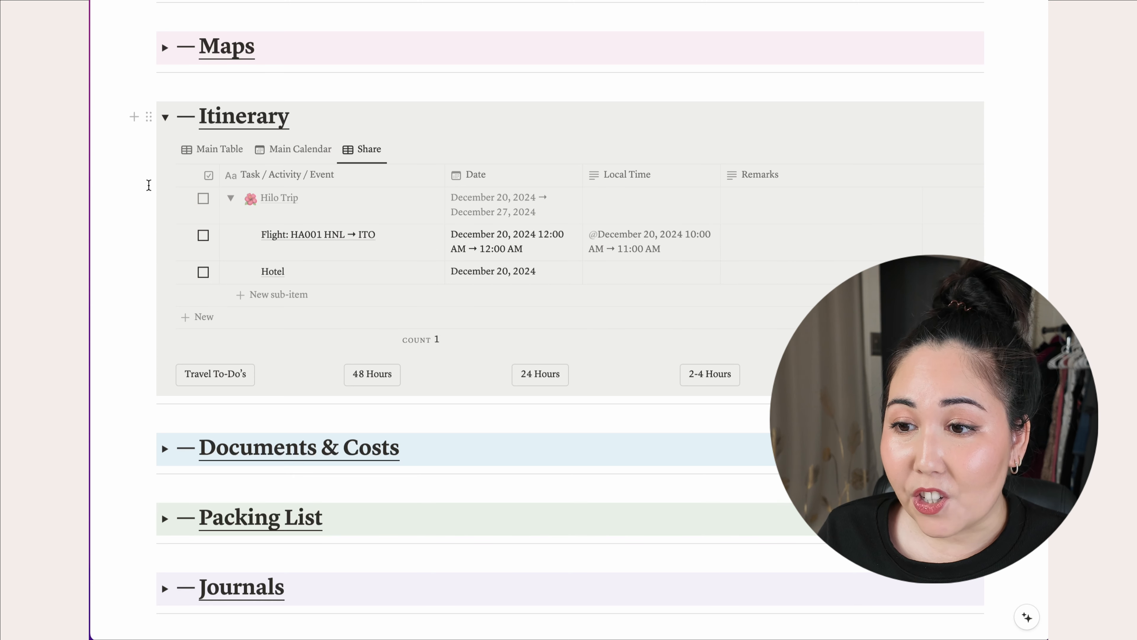
pyautogui.press('super+shift+4')
pyautogui.moveTo(148, 185); pyautogui.dragTo(930, 331)
pyautogui.scroll(-1, 458, 311)
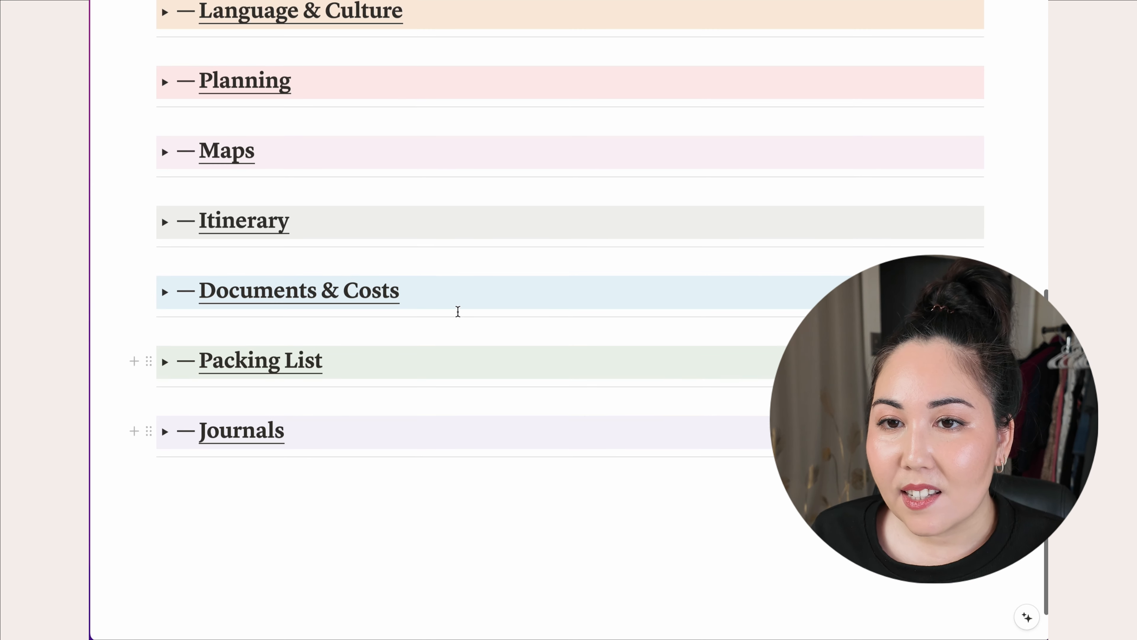
# - Expand Documents & Costs and show the Sum of the Cost (USD) column
pyautogui.click(165, 292)
pyautogui.scroll(-4, 448, 388)
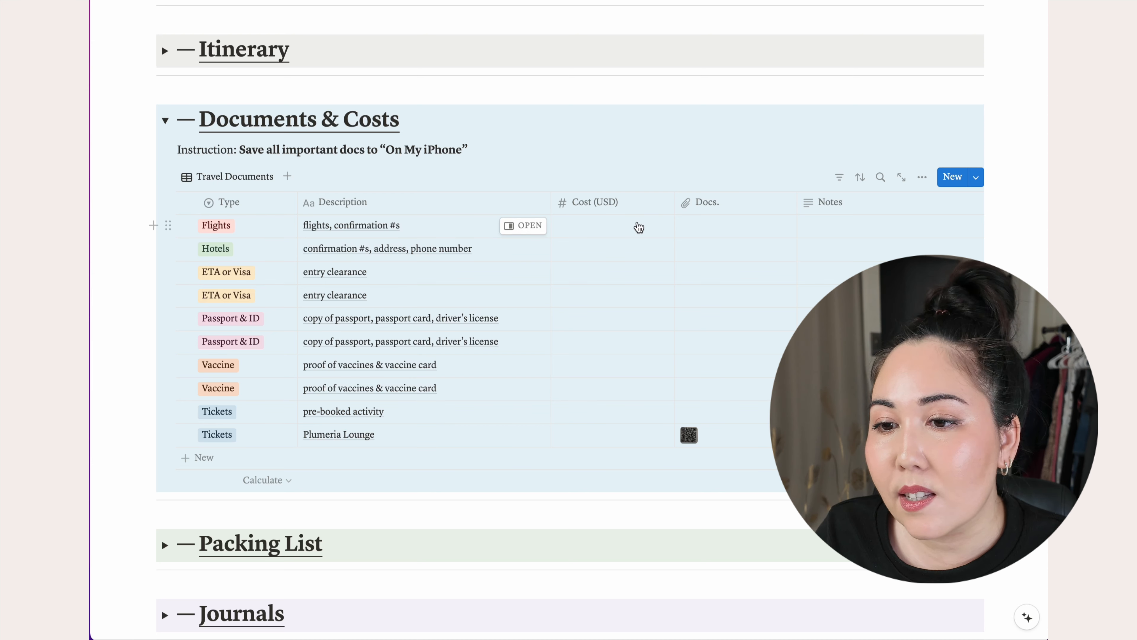
pyautogui.click(642, 480)
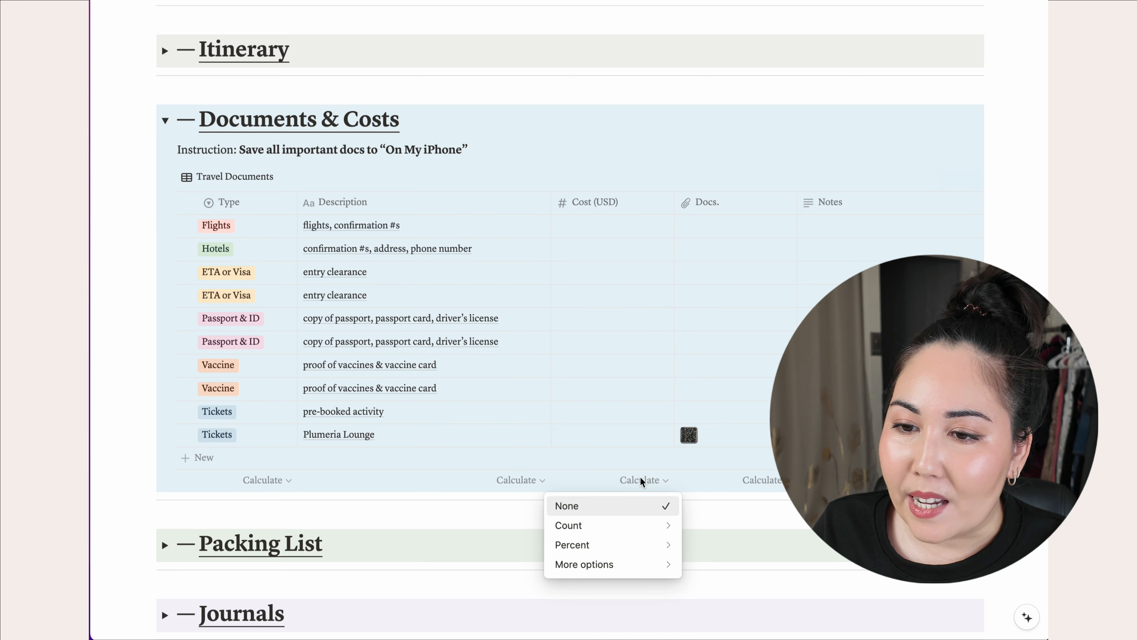
pyautogui.moveTo(636, 564)
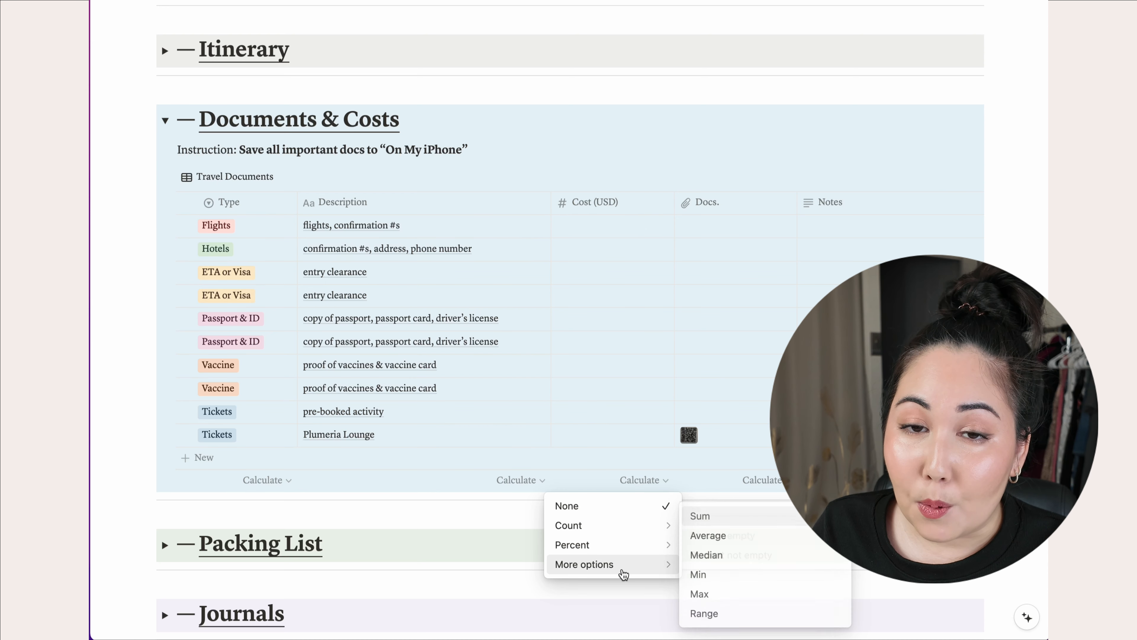
pyautogui.click(700, 515)
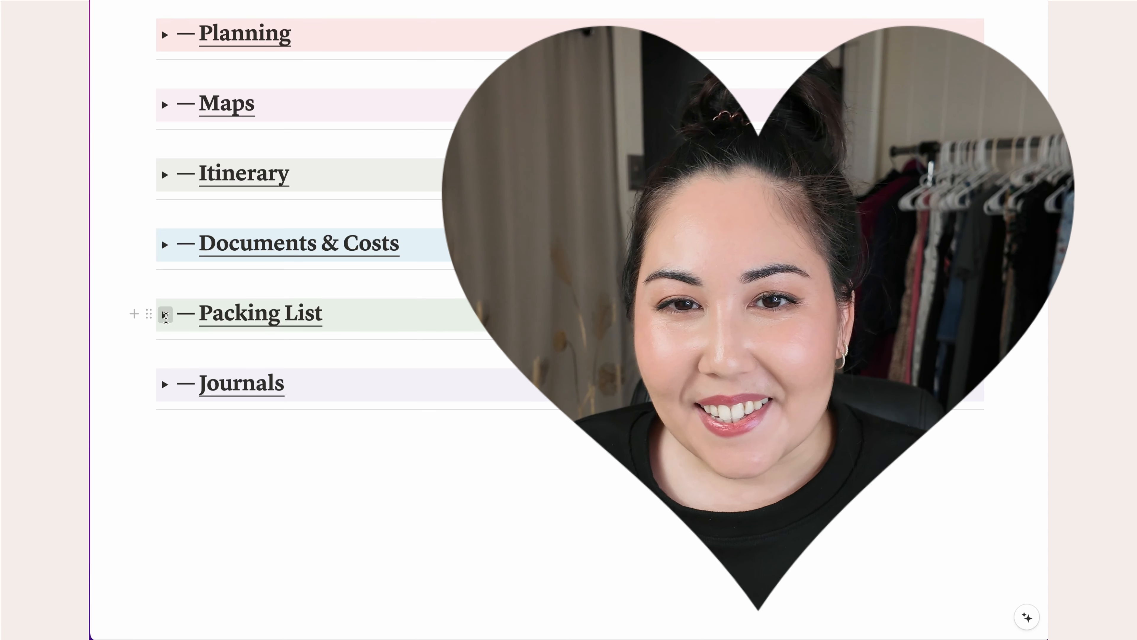
# - Expand Packing List and view AccuWeather's December 2024 monthly forecast for Hilo
pyautogui.click(160, 312)
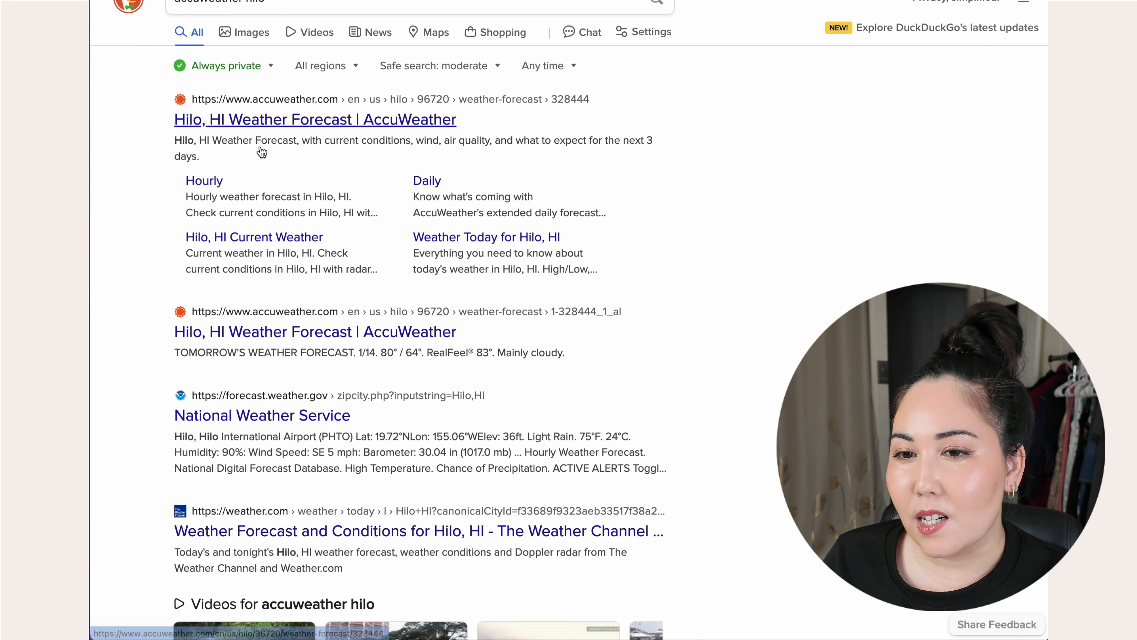
pyautogui.click(262, 155)
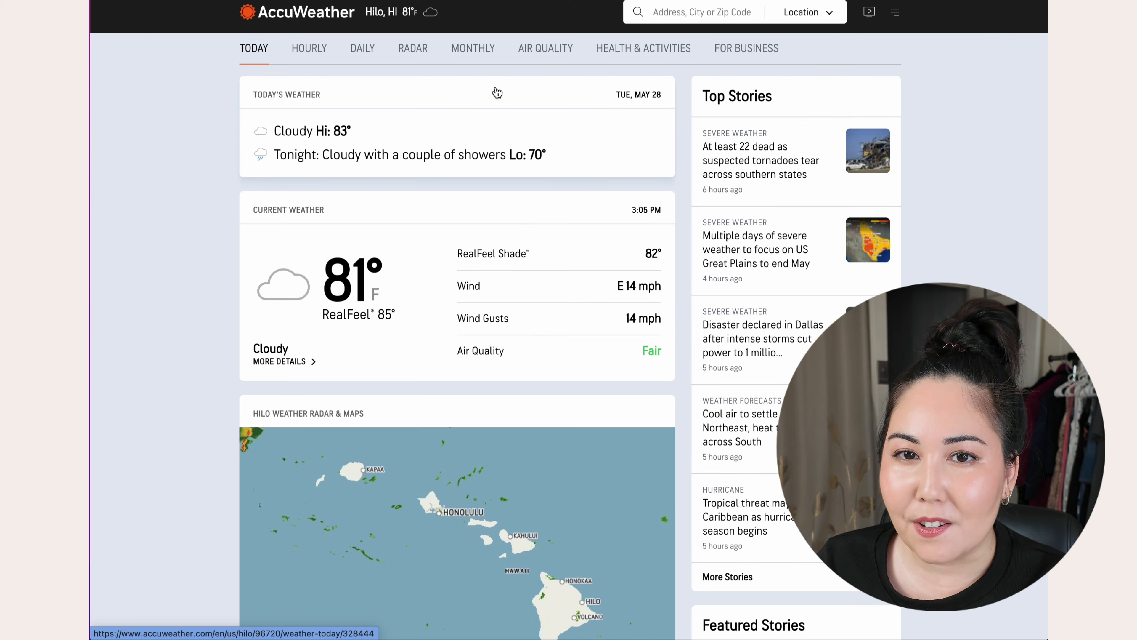
pyautogui.click(473, 48)
pyautogui.click(262, 90)
pyautogui.click(280, 300)
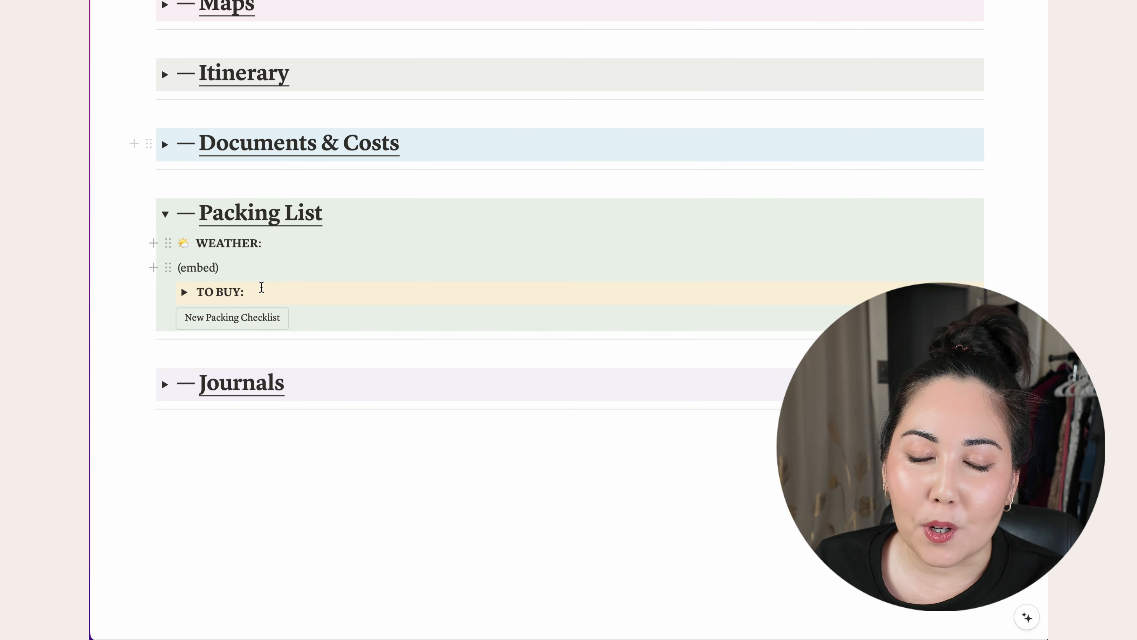
pyautogui.hotkey('shift', 'Home')
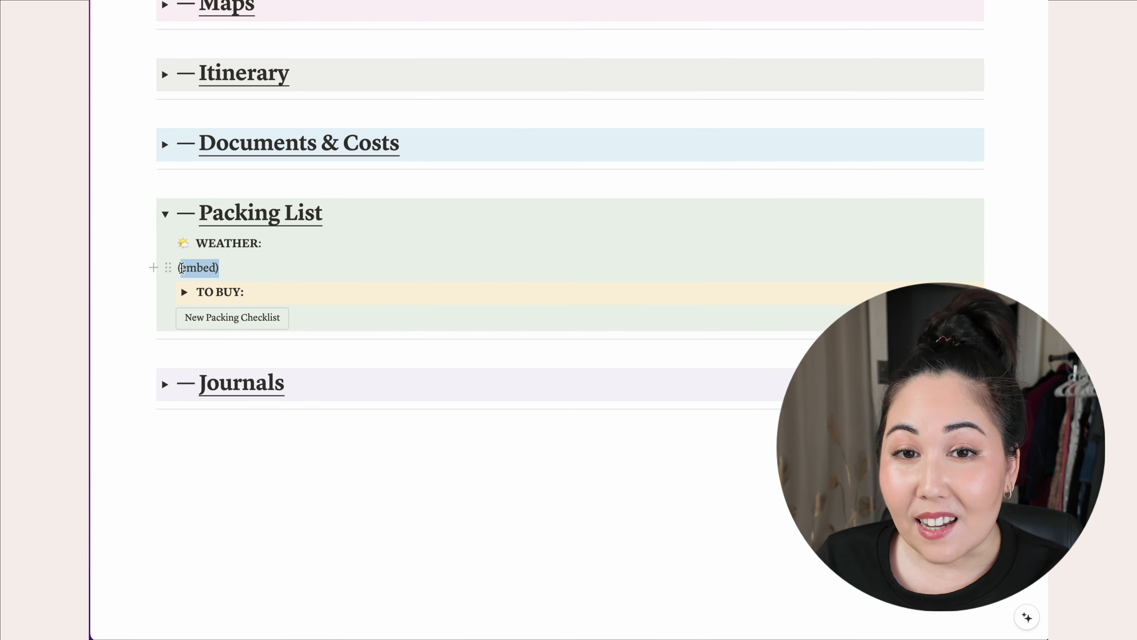
# - Replace the (embed) placeholder under WEATHER with an AccuWeather forecast bookmark
pyautogui.press('BackSpace')
pyautogui.press('BackSpace')
pyautogui.write('https://www.accuweather.com/en/us/hilo/96720/december-weather/328444?year=2024')
pyautogui.click(740, 357)
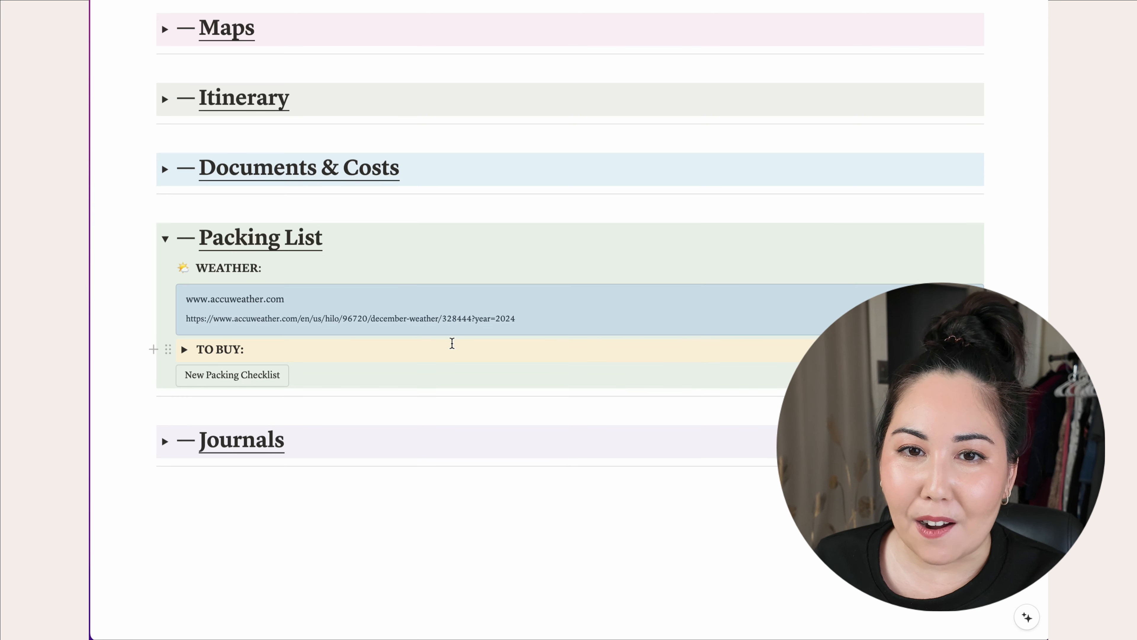
pyautogui.click(501, 341)
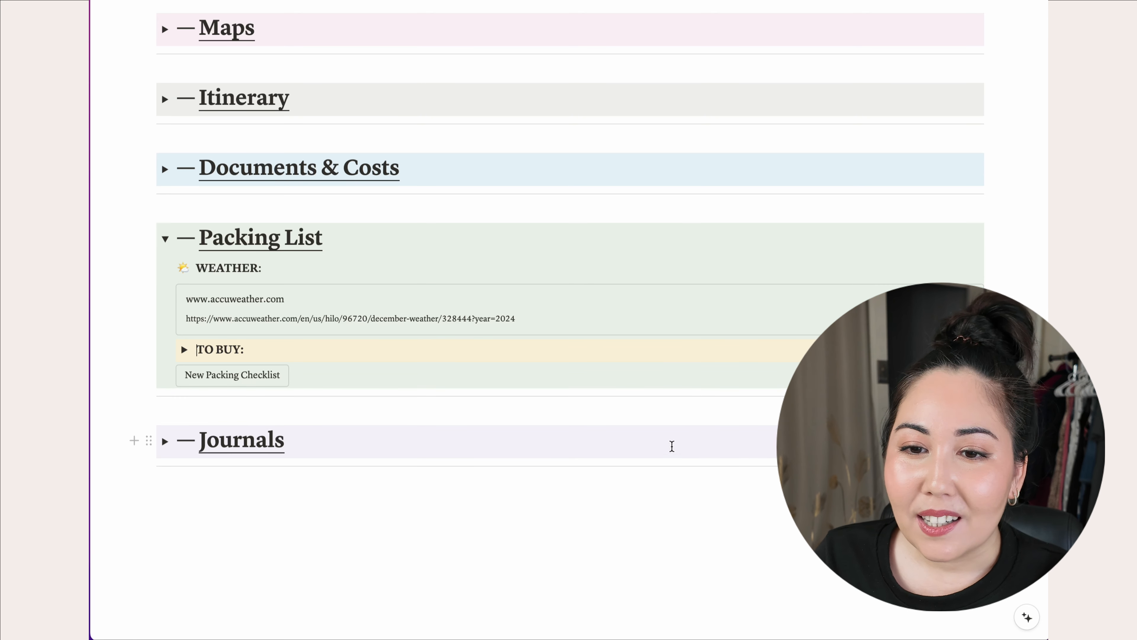
# - Add a 'big hat' to-do under TO BUY and create the Kits and Packing checklists
pyautogui.click(183, 349)
pyautogui.write('big hat')
pyautogui.click(255, 388)
pyautogui.scroll(-1, 492, 421)
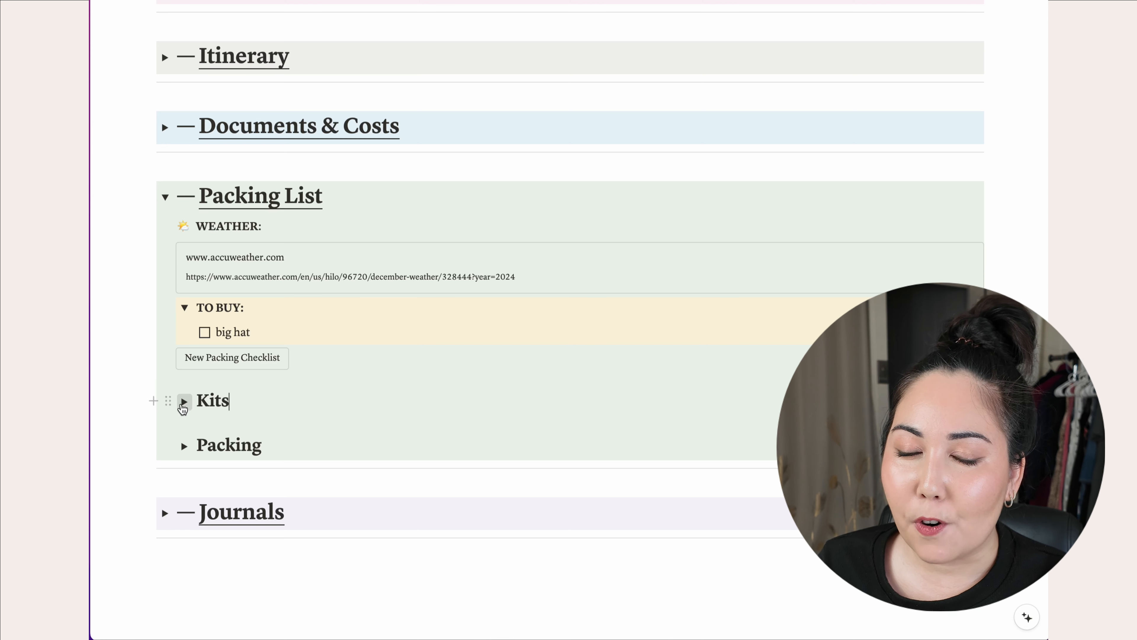
# - Expand the Kits and Packing checklists to reveal the packing kits
pyautogui.click(182, 404)
pyautogui.scroll(-4, 435, 406)
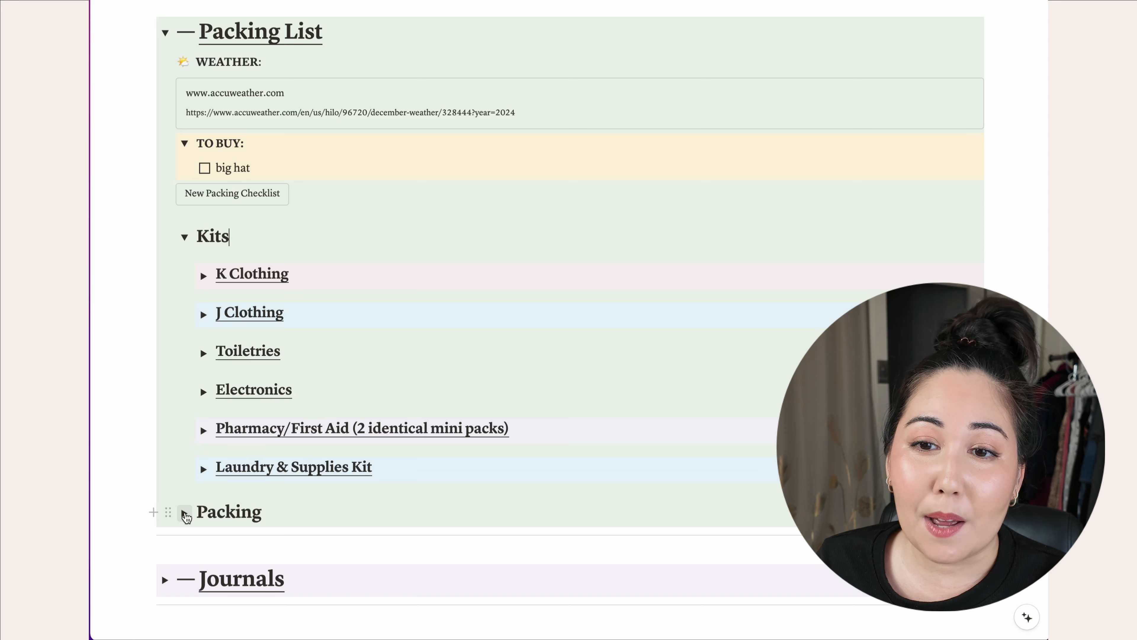
pyautogui.click(184, 513)
pyautogui.scroll(-1, 483, 465)
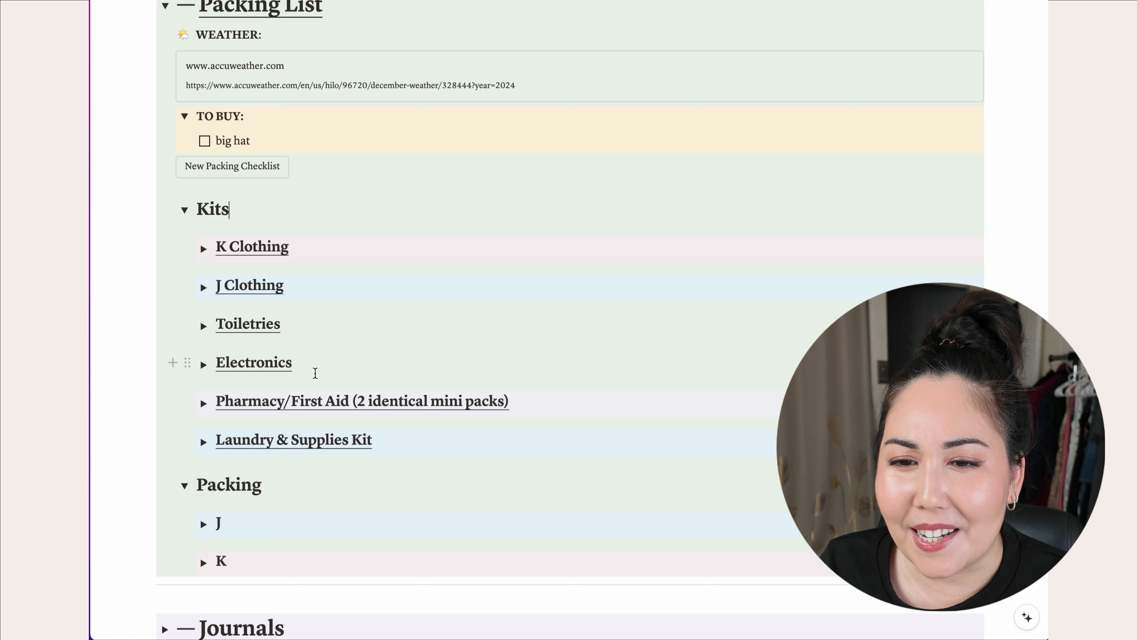
# - Peek inside the K Clothing and Electronics kits, then fold each back up
pyautogui.click(203, 248)
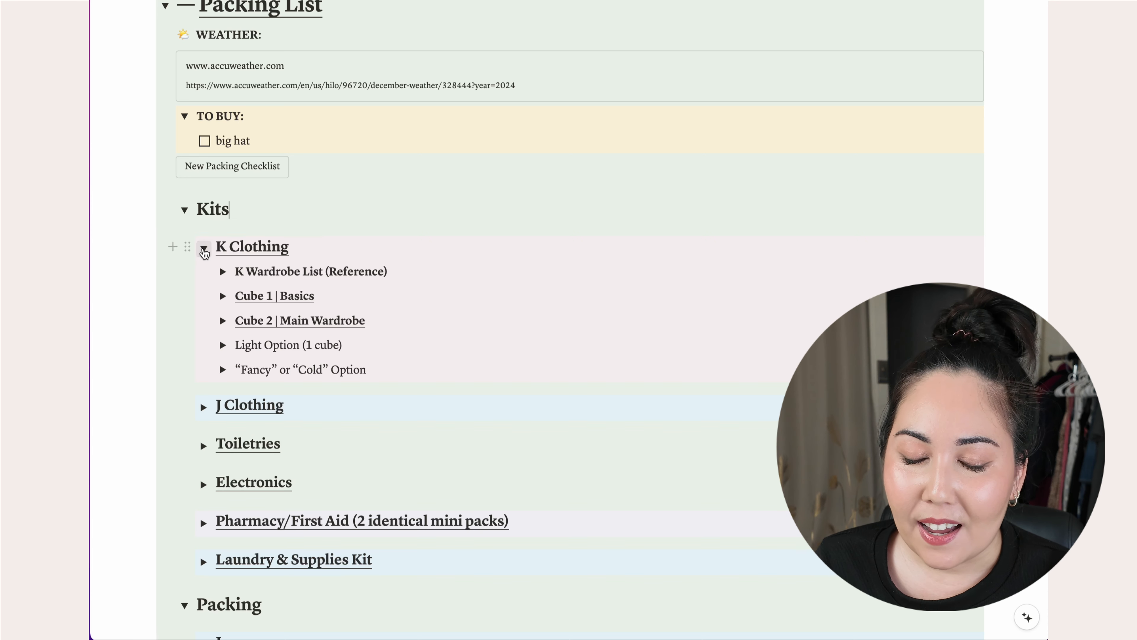
pyautogui.click(203, 248)
pyautogui.click(203, 365)
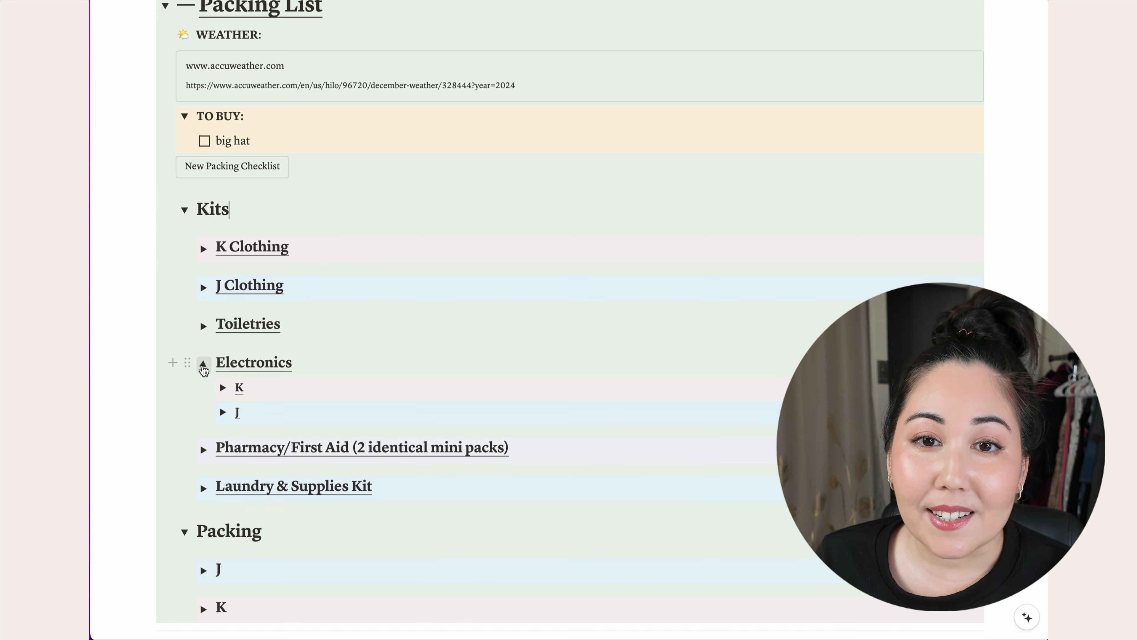
pyautogui.click(203, 366)
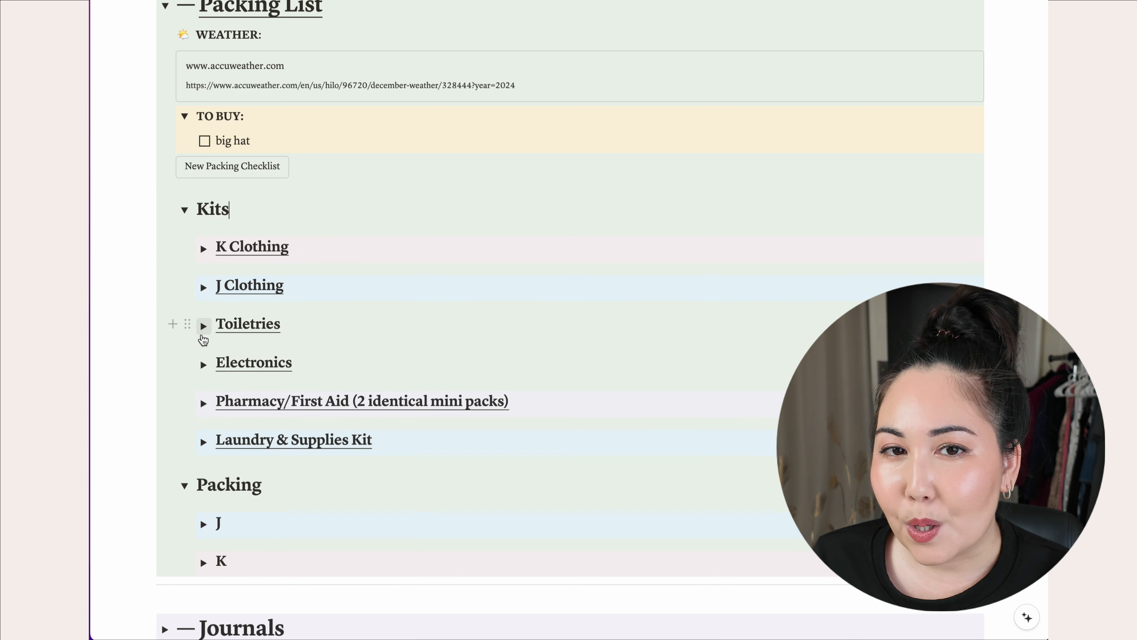
# - Drill into Toiletries > K > Dry to view its checklist items, then collapse all three
pyautogui.click(204, 328)
pyautogui.click(223, 349)
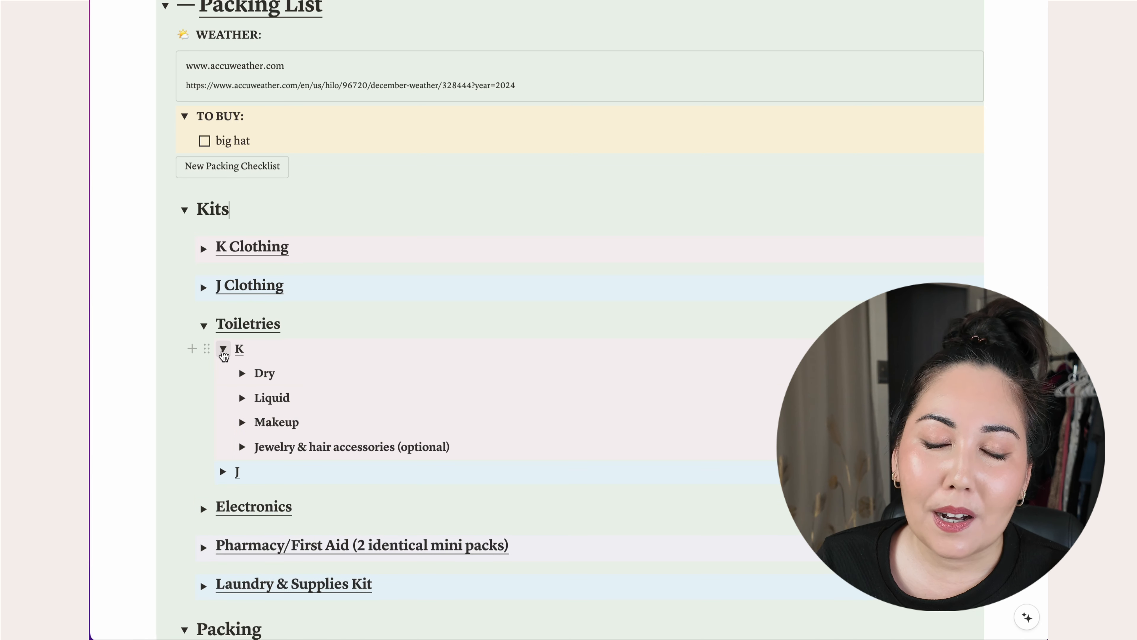
pyautogui.scroll(-1, 376, 360)
pyautogui.scroll(-2, 376, 359)
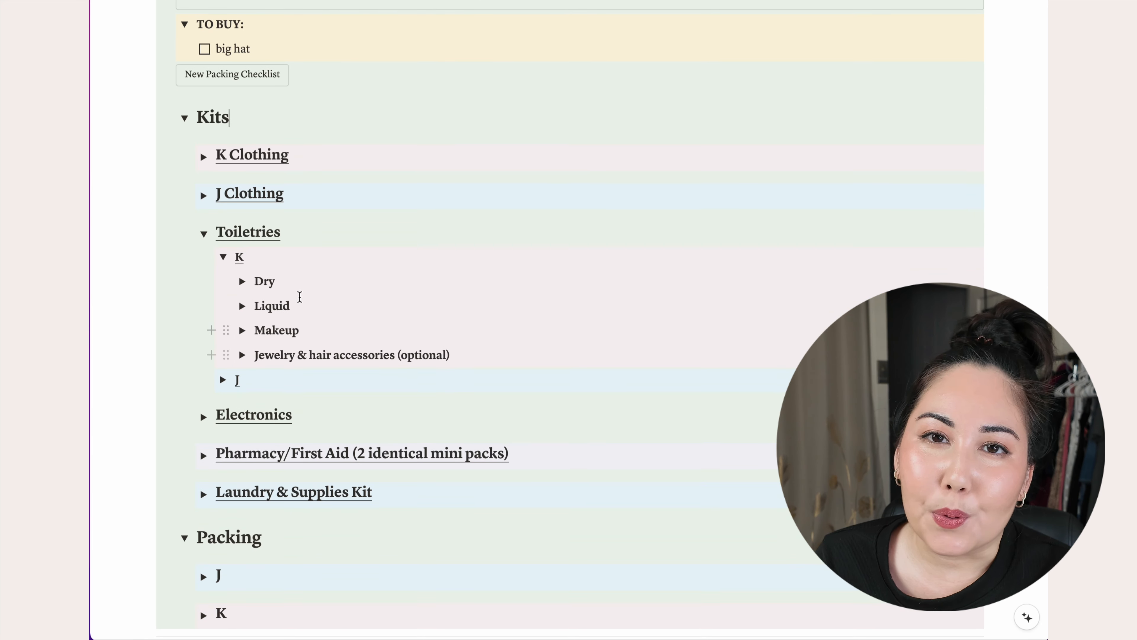
pyautogui.click(242, 280)
pyautogui.scroll(-6, 547, 282)
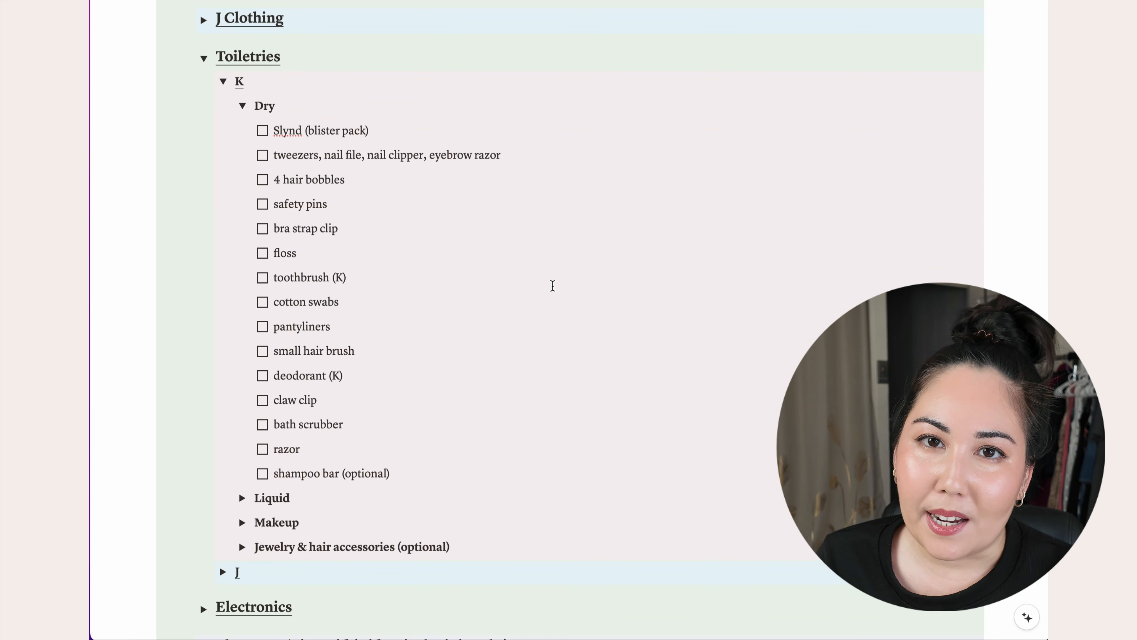
pyautogui.scroll(5, 552, 285)
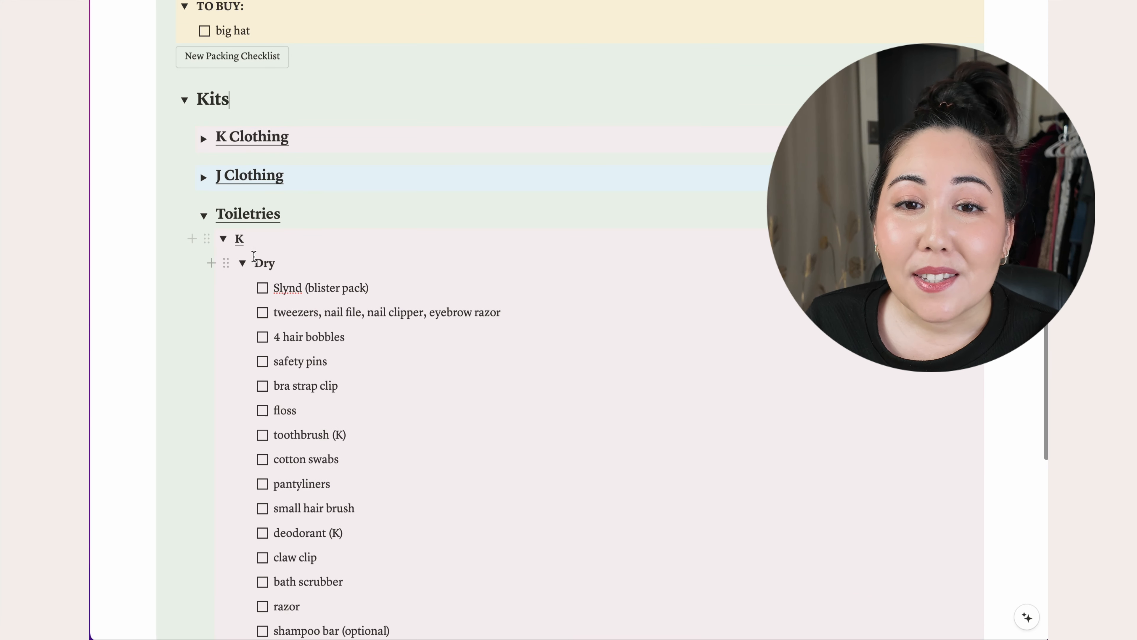
pyautogui.click(242, 264)
pyautogui.click(223, 238)
pyautogui.click(204, 215)
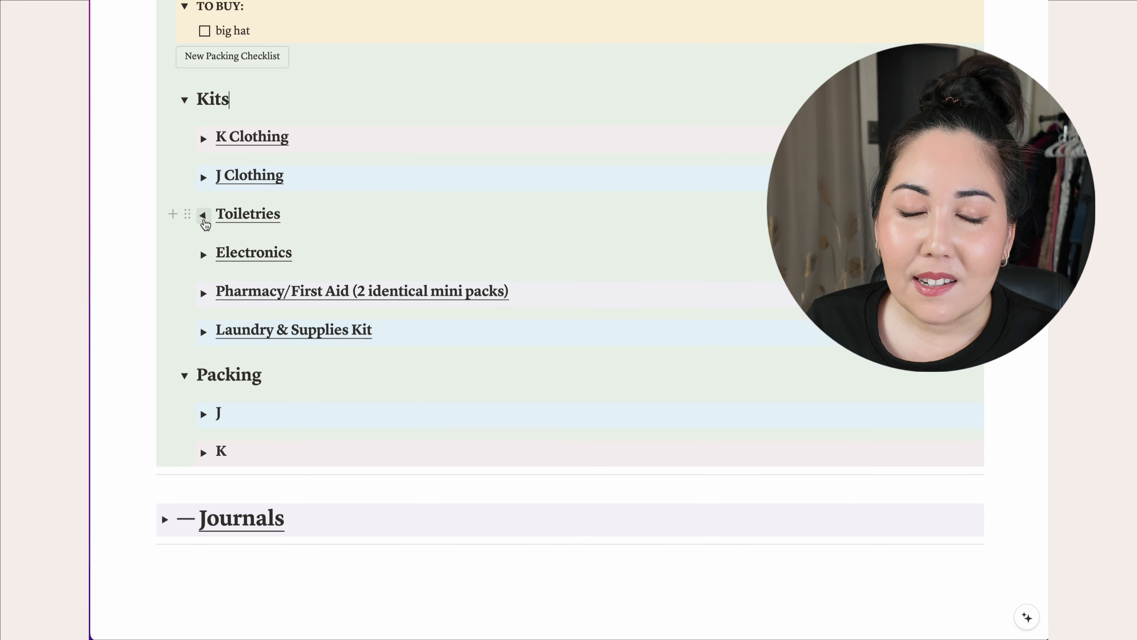
# - Collapse the Packing List section, leaving only the section headings visible
pyautogui.scroll(3, 368, 234)
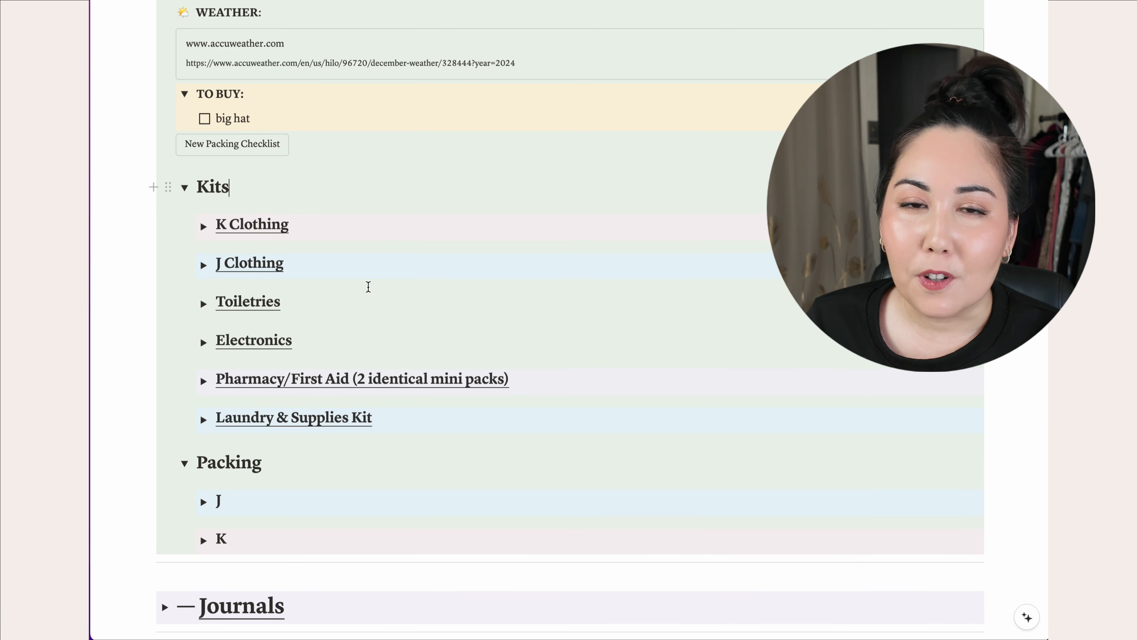
pyautogui.scroll(4, 297, 147)
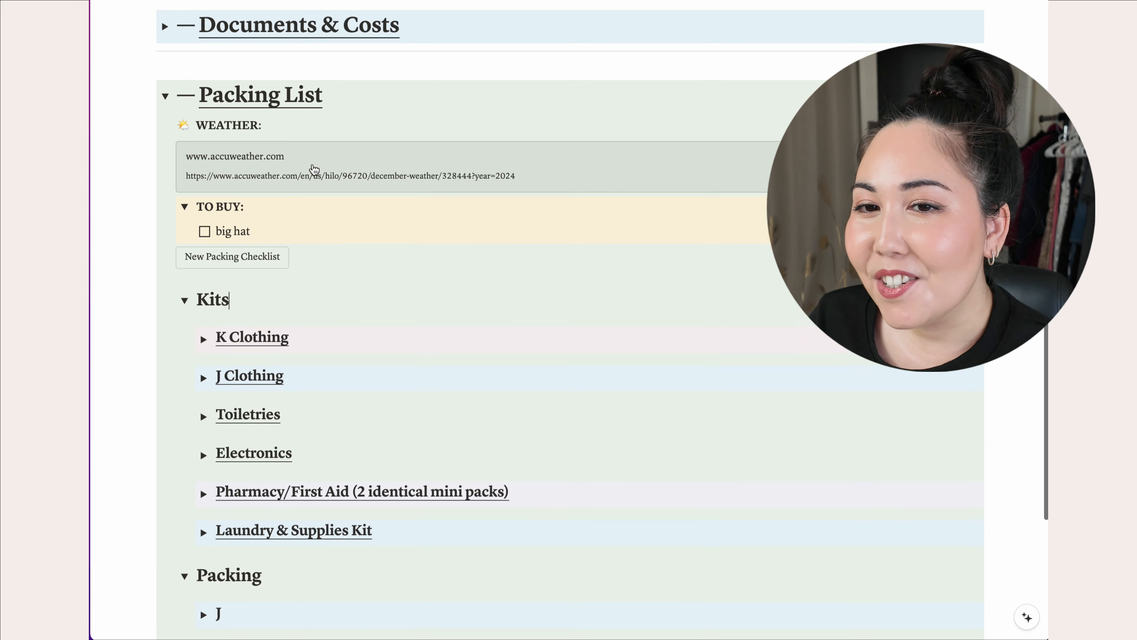
pyautogui.click(165, 115)
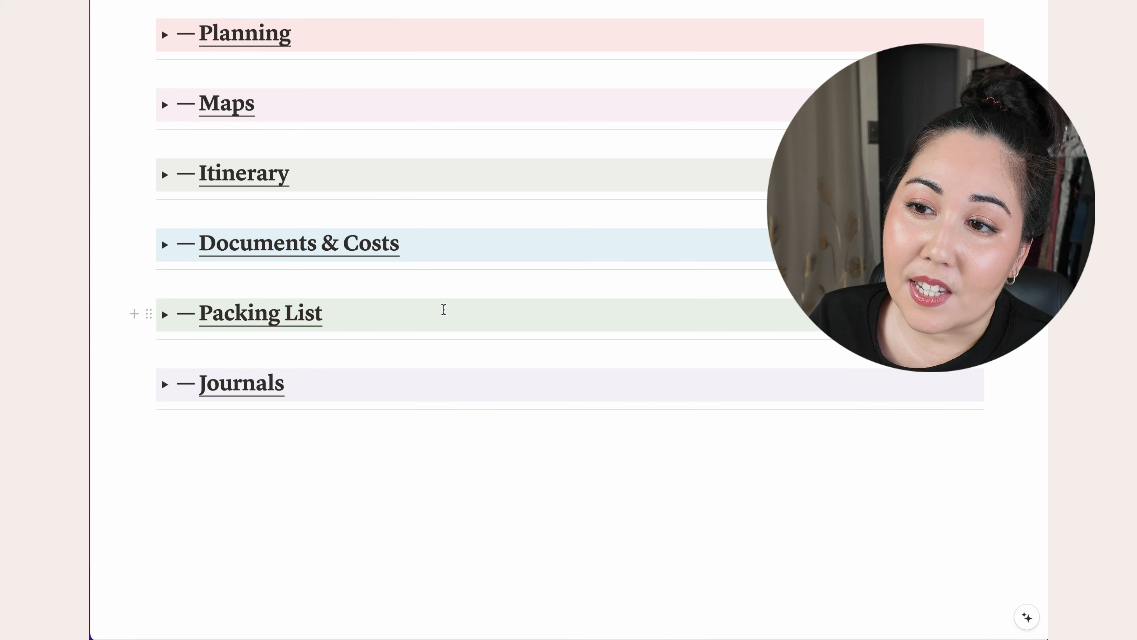